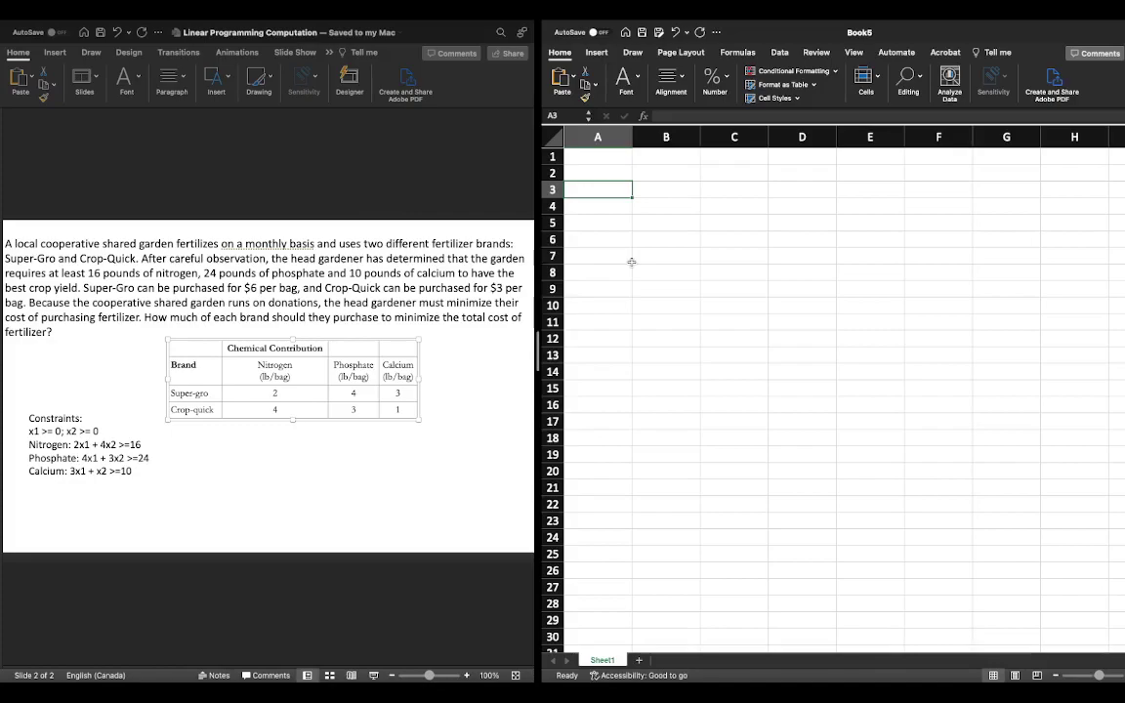
- Label cell A3 'Solution'
{"action": "type", "text": "Solution"}
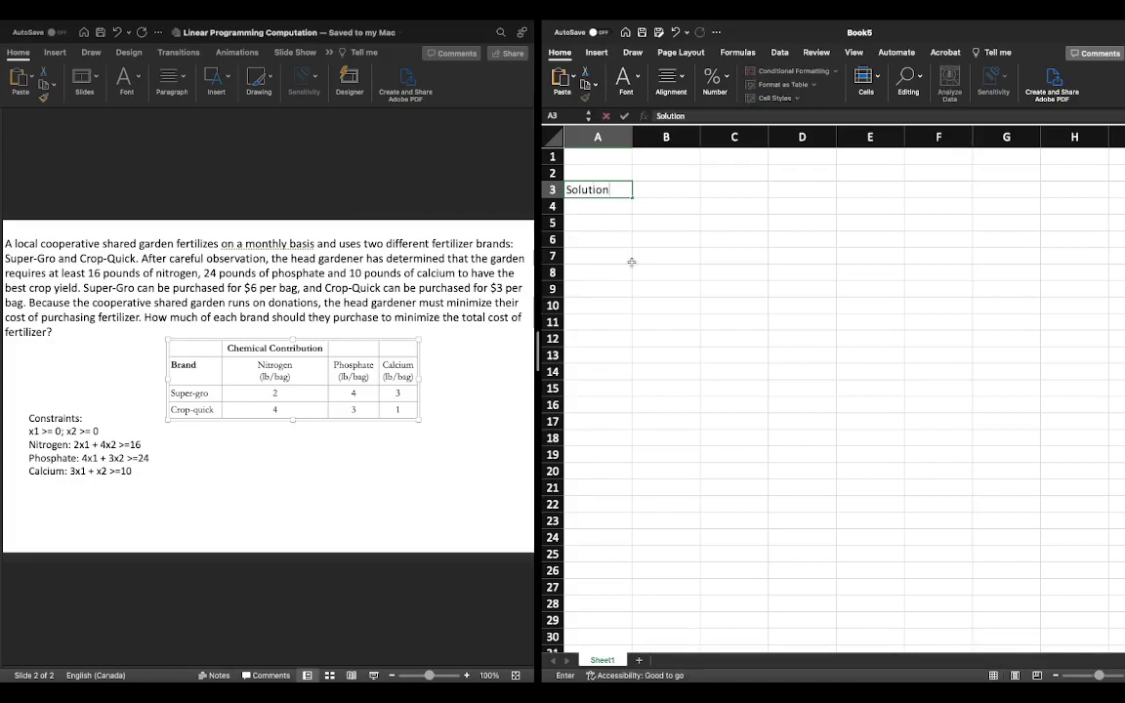
{"action": "key", "text": "Tab"}
{"action": "key", "text": "Up"}
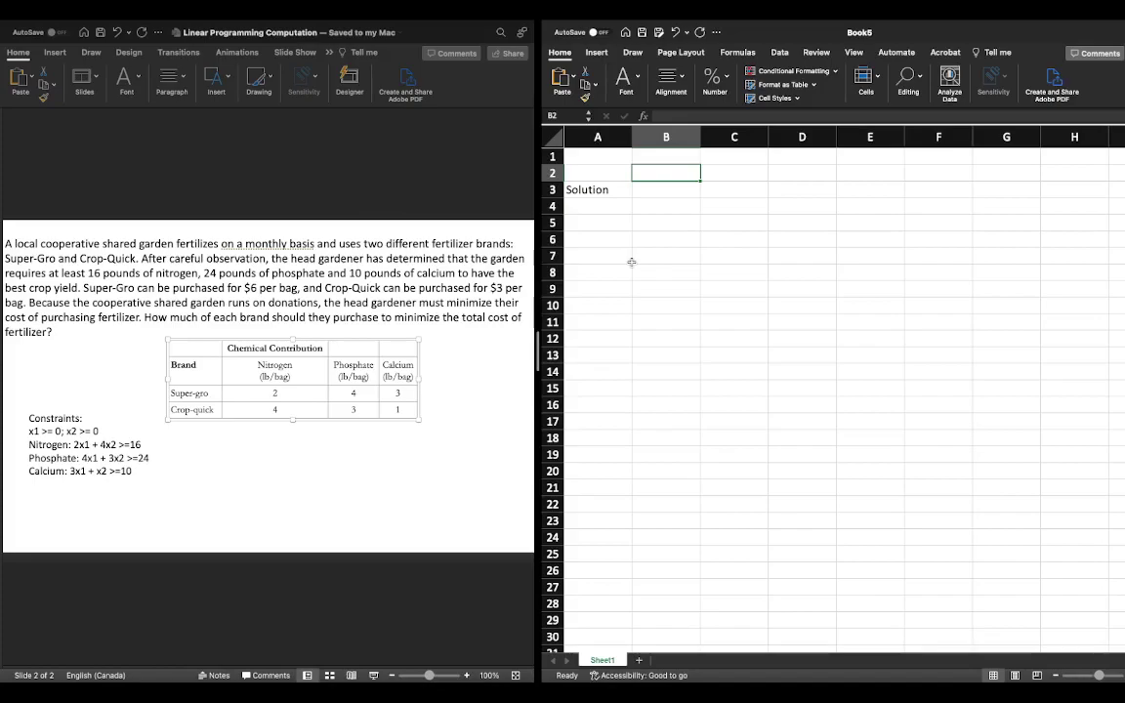
- Enter 'Super-Gro (x1)' in B2 and 'Crop-Quick (x2)' in C2, then widen both columns to fit
{"action": "type", "text": "Super-"}
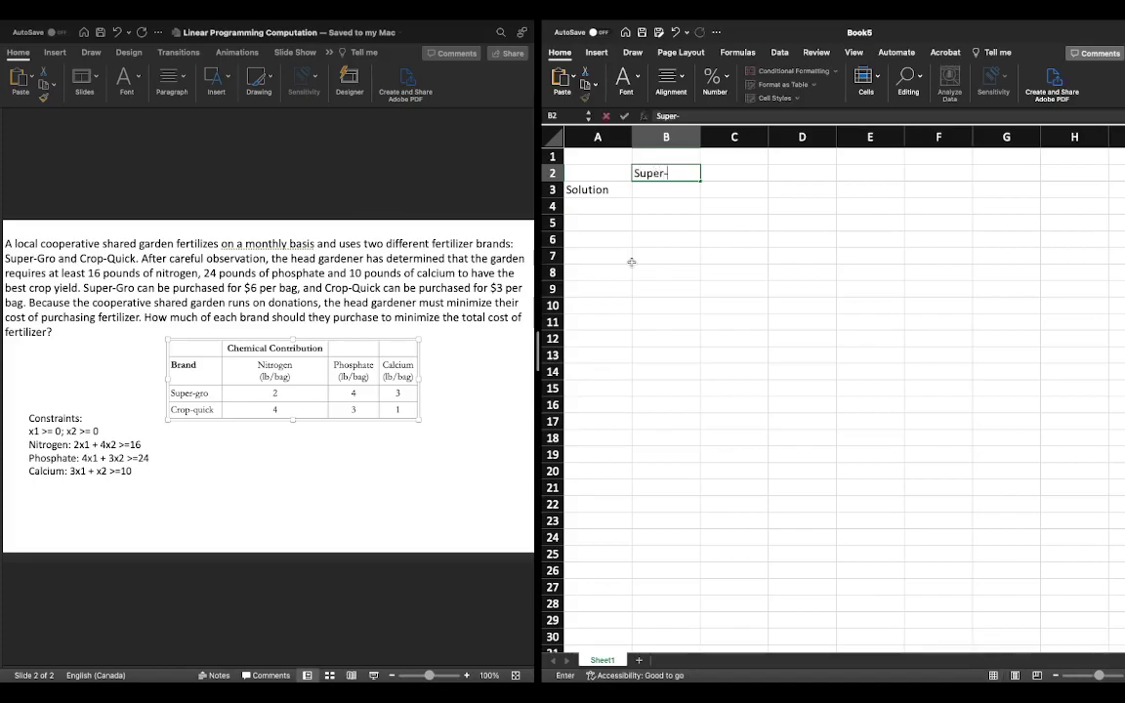
{"action": "type", "text": "Gro (x1)"}
{"action": "key", "text": "Tab"}
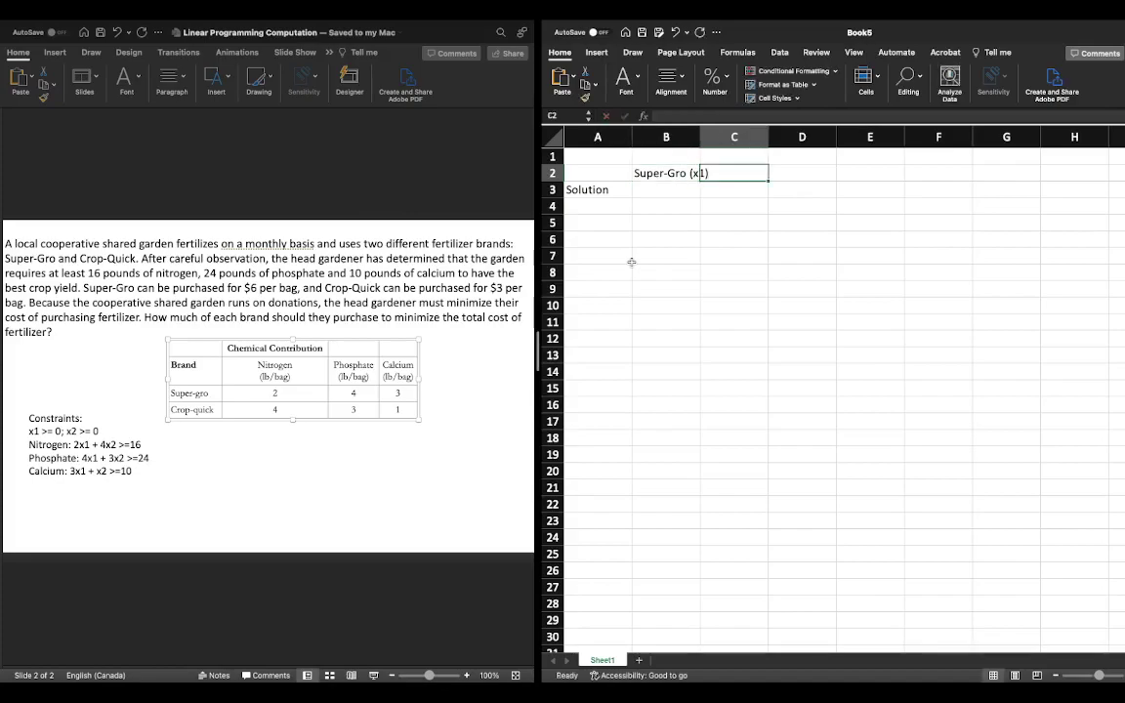
{"action": "type", "text": "Crop-quc"}
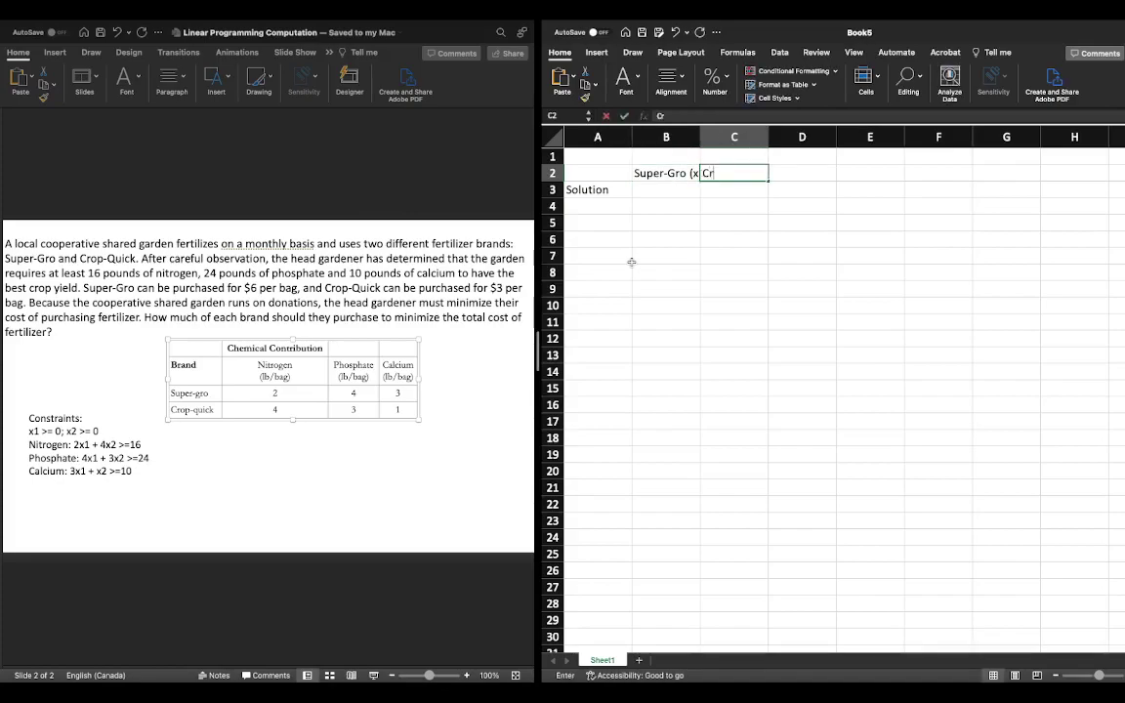
{"action": "key", "text": "BackSpace"}
{"action": "key", "text": "BackSpace"}
{"action": "key", "text": "BackSpace"}
{"action": "type", "text": "Quick (x2)"}
{"action": "key", "text": "Return"}
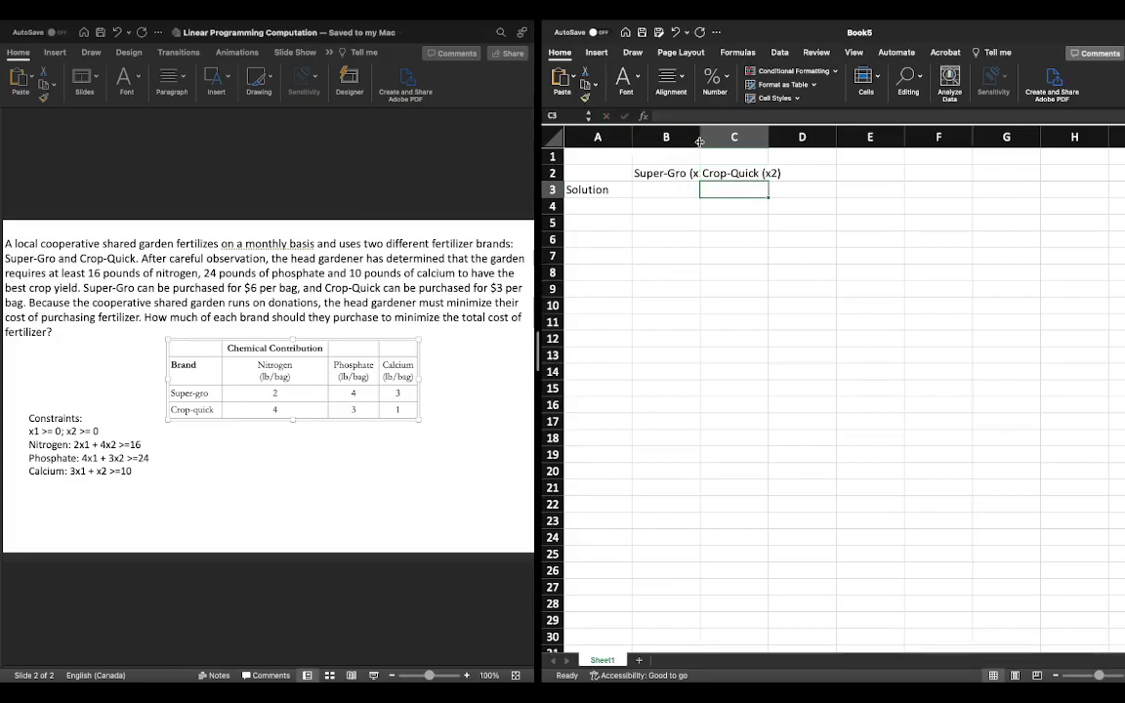
{"action": "left_click_drag", "start_coordinate": [699, 141], "coordinate": [714, 141]}
{"action": "left_click_drag", "start_coordinate": [783, 142], "coordinate": [799, 142]}
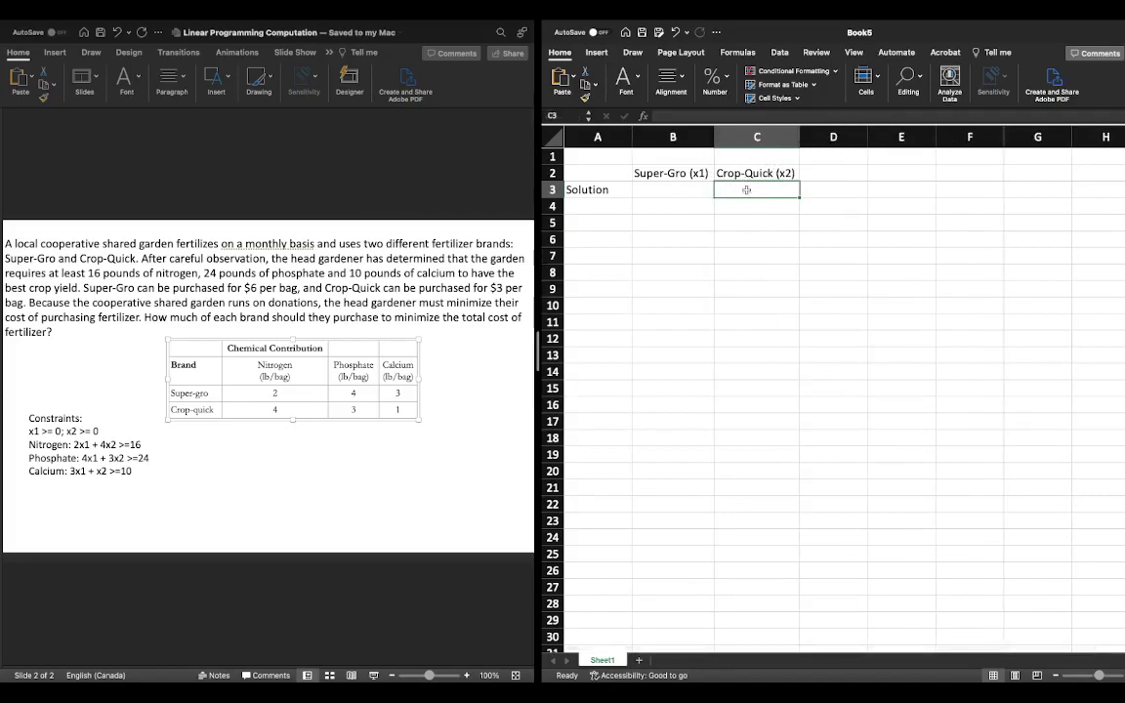
- Give cells B3:C3 outline and inside borders and a yellow background fill
{"action": "left_click_drag", "start_coordinate": [732, 189], "coordinate": [673, 189]}
{"action": "right_click", "coordinate": [674, 188]}
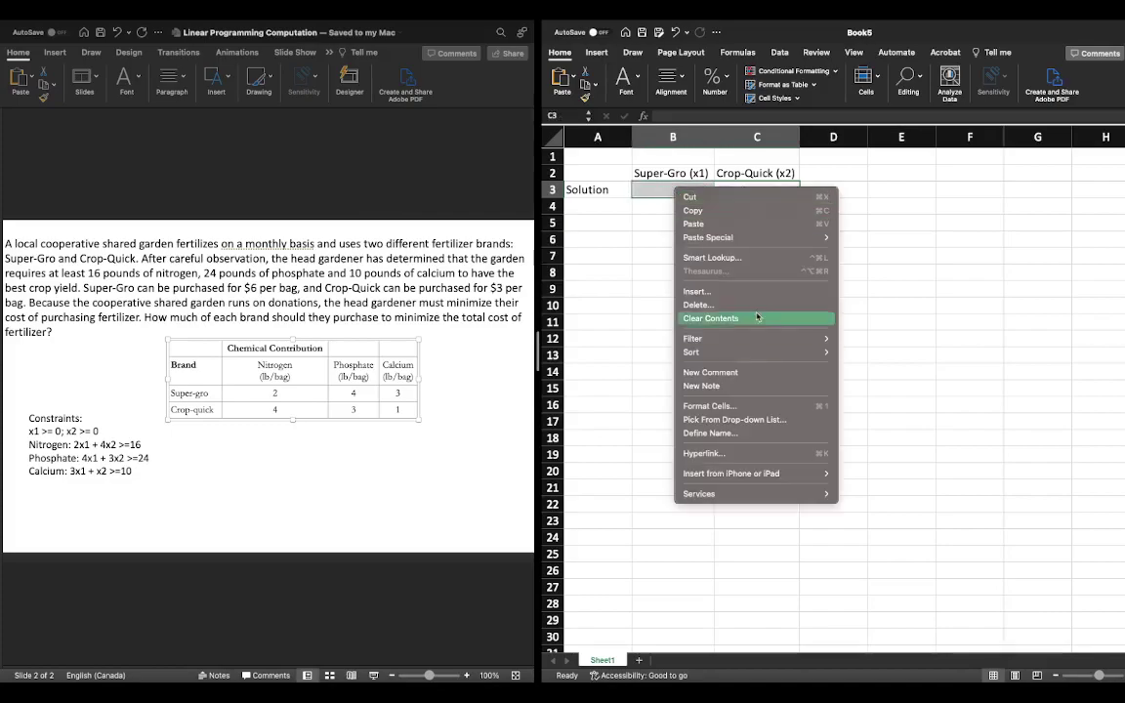
{"action": "left_click", "coordinate": [753, 406]}
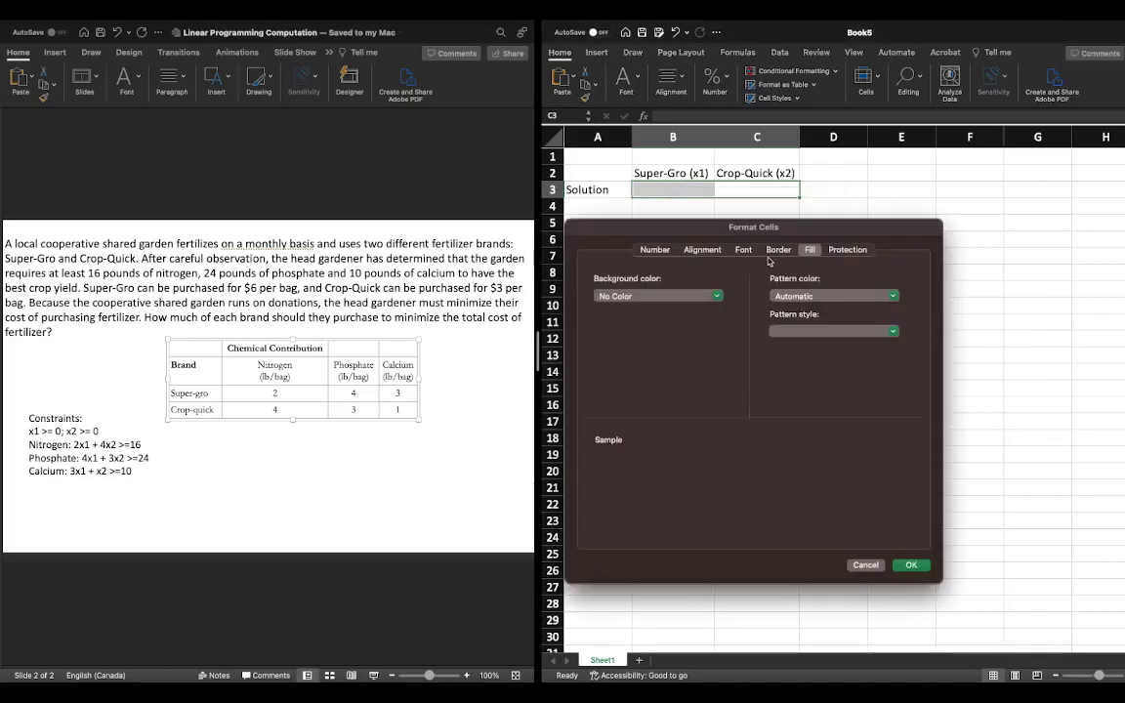
{"action": "left_click", "coordinate": [778, 250]}
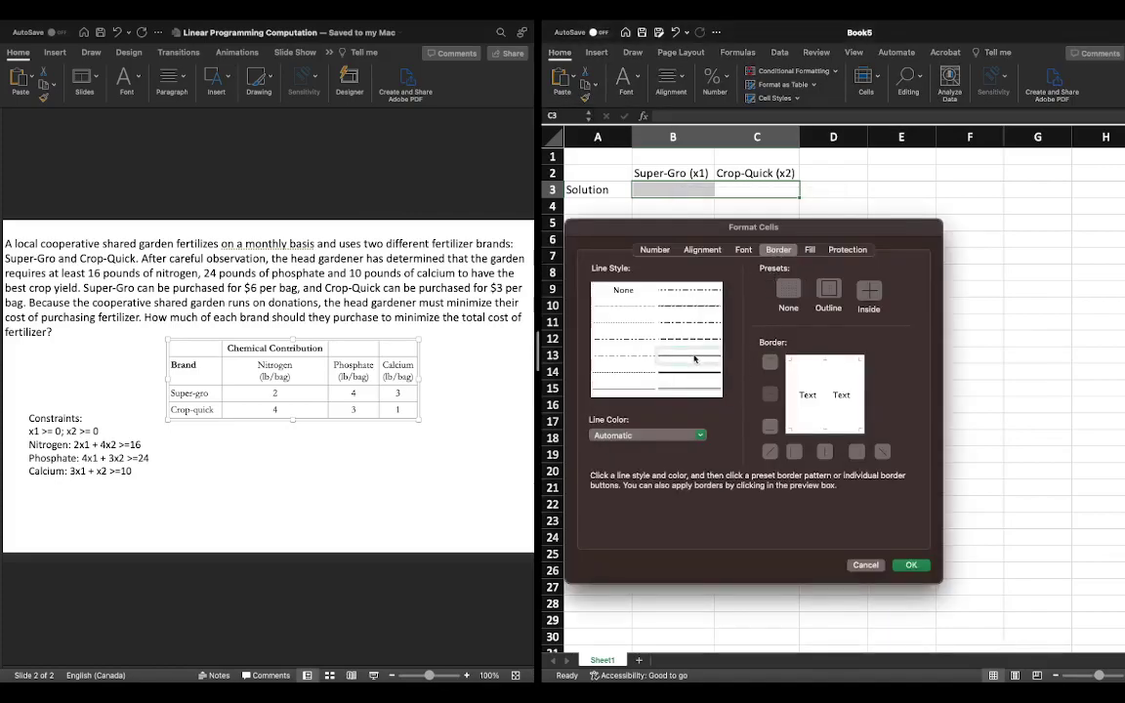
{"action": "left_click", "coordinate": [828, 289]}
{"action": "left_click", "coordinate": [869, 291]}
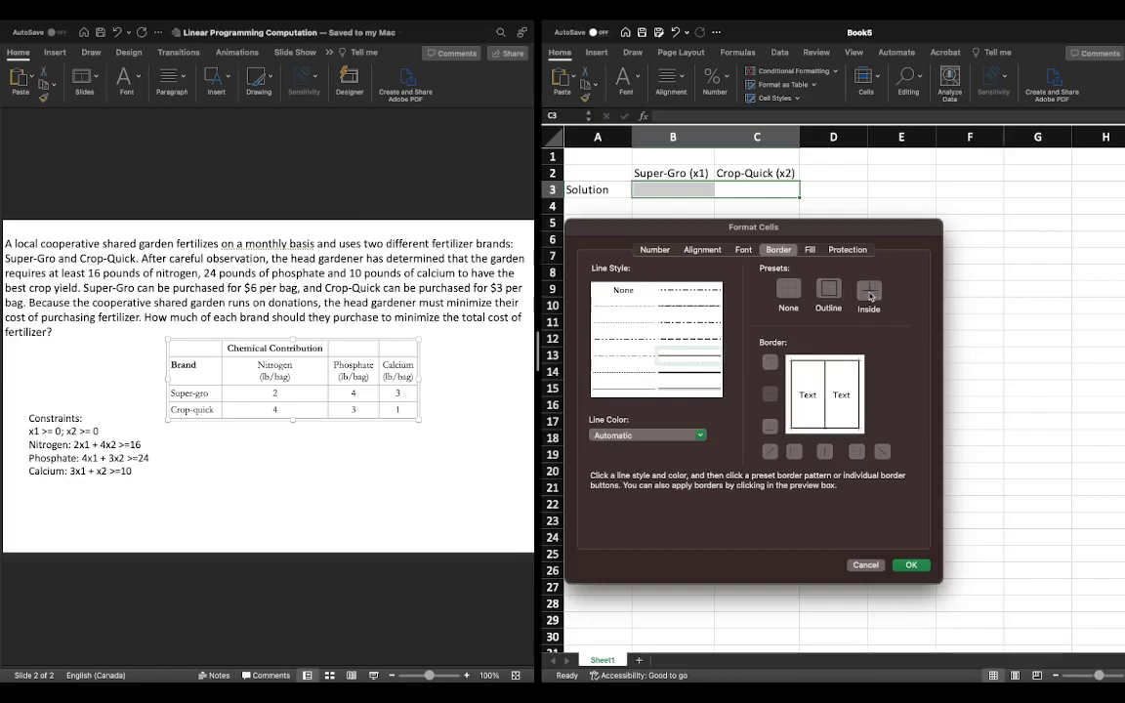
{"action": "left_click", "coordinate": [810, 250]}
{"action": "left_click", "coordinate": [684, 295]}
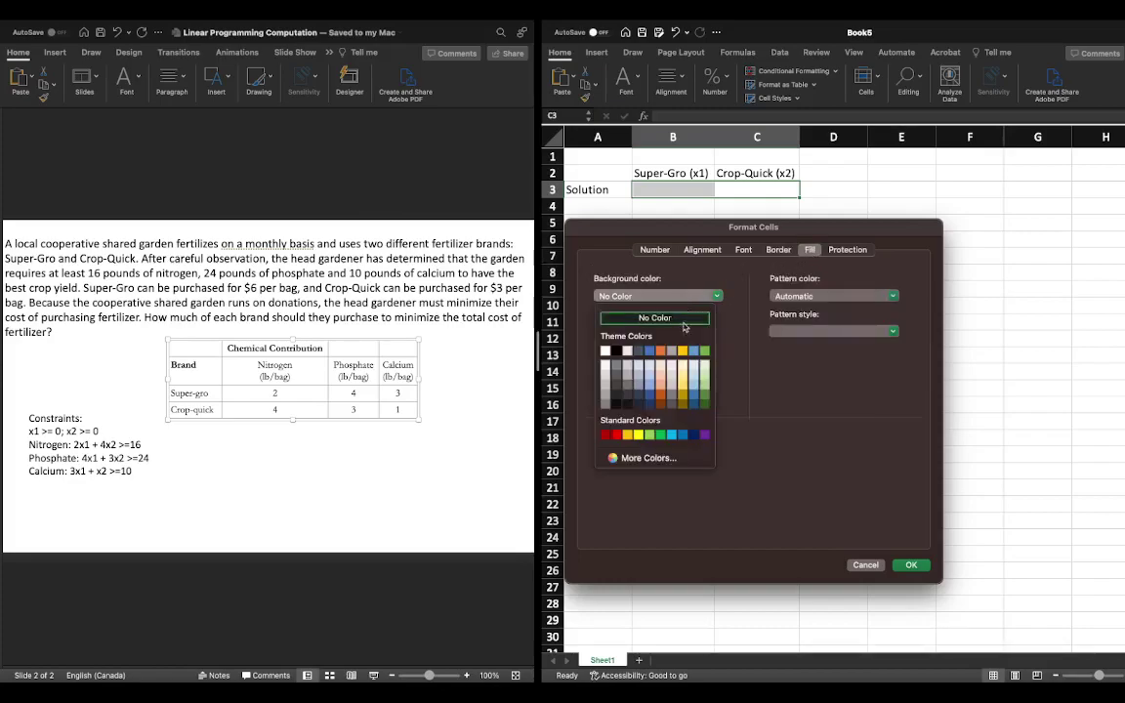
{"action": "left_click", "coordinate": [637, 435]}
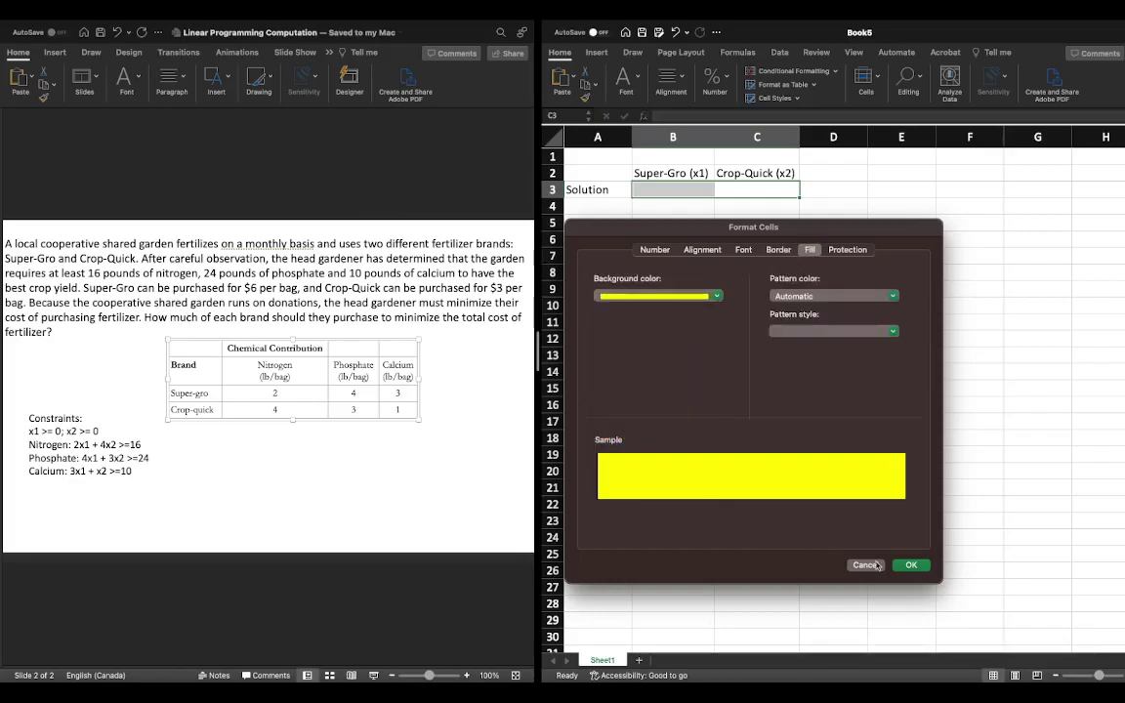
{"action": "key", "text": "Return"}
{"action": "left_click", "coordinate": [656, 212]}
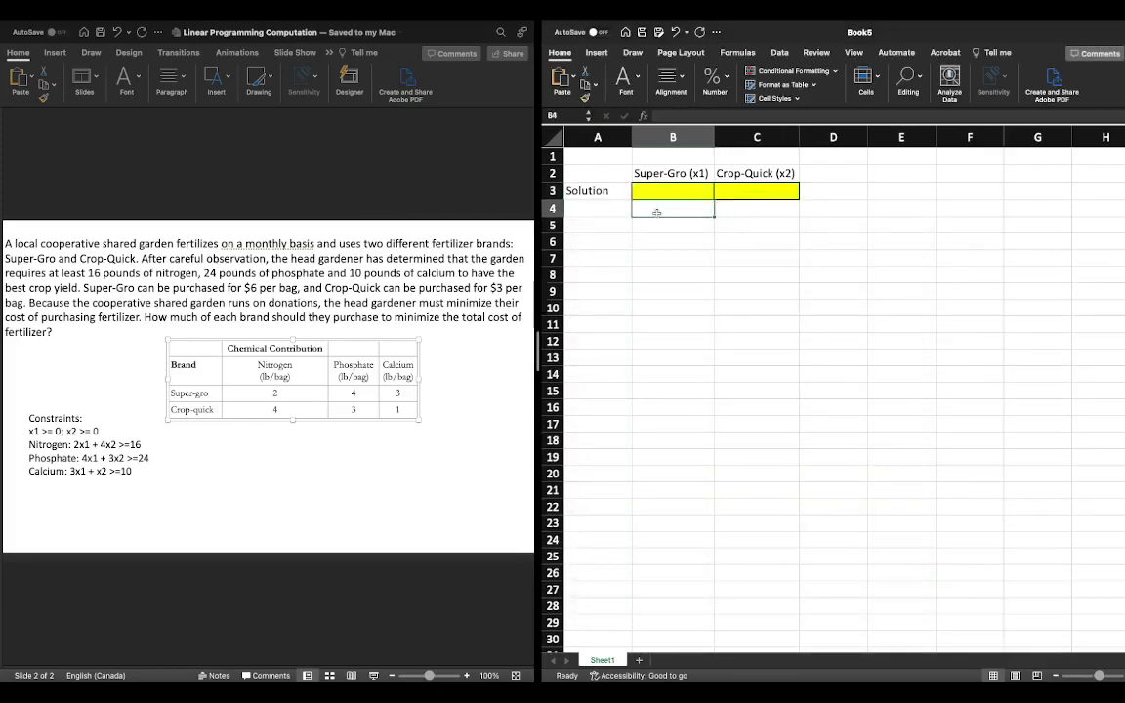
- Add a Cost row in A5 with costs 6 and 3 in B5 and C5
{"action": "left_click", "coordinate": [607, 223]}
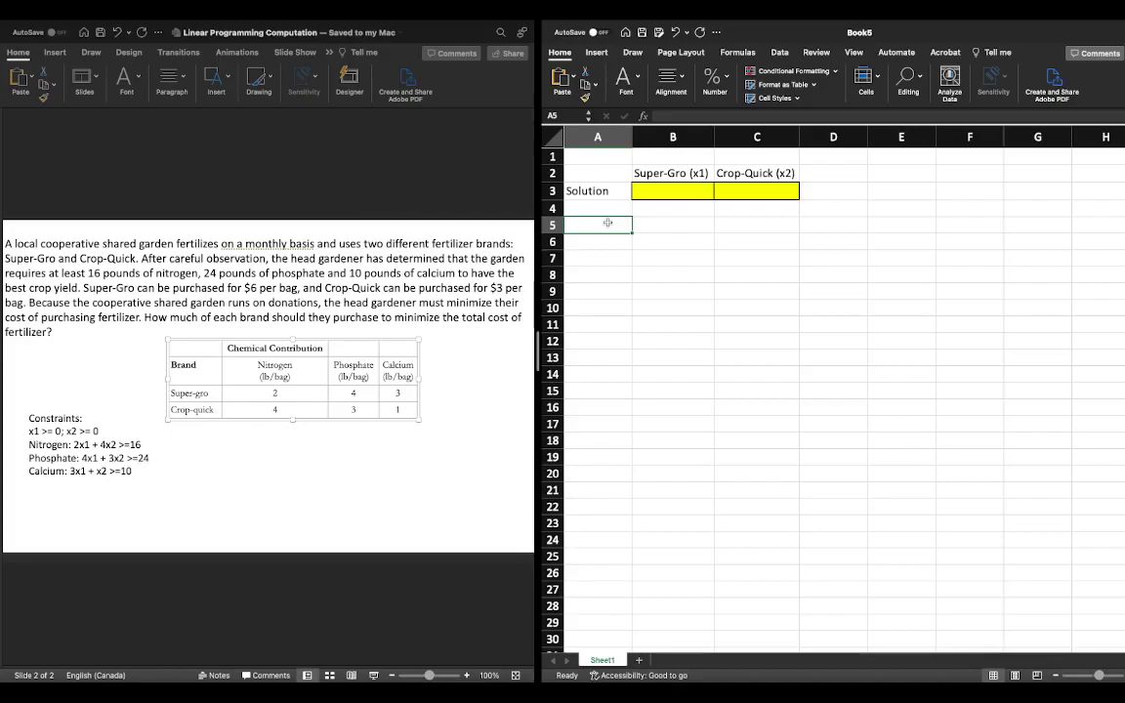
{"action": "type", "text": "Cost"}
{"action": "key", "text": "Tab"}
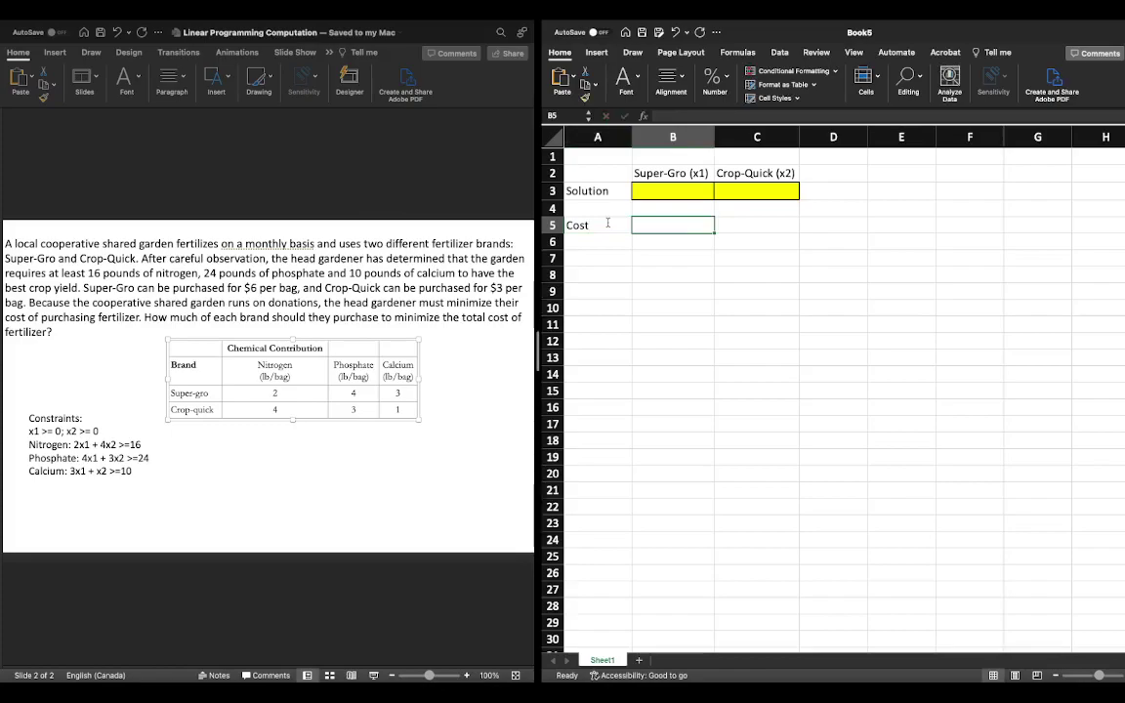
{"action": "type", "text": "6"}
{"action": "key", "text": "Tab"}
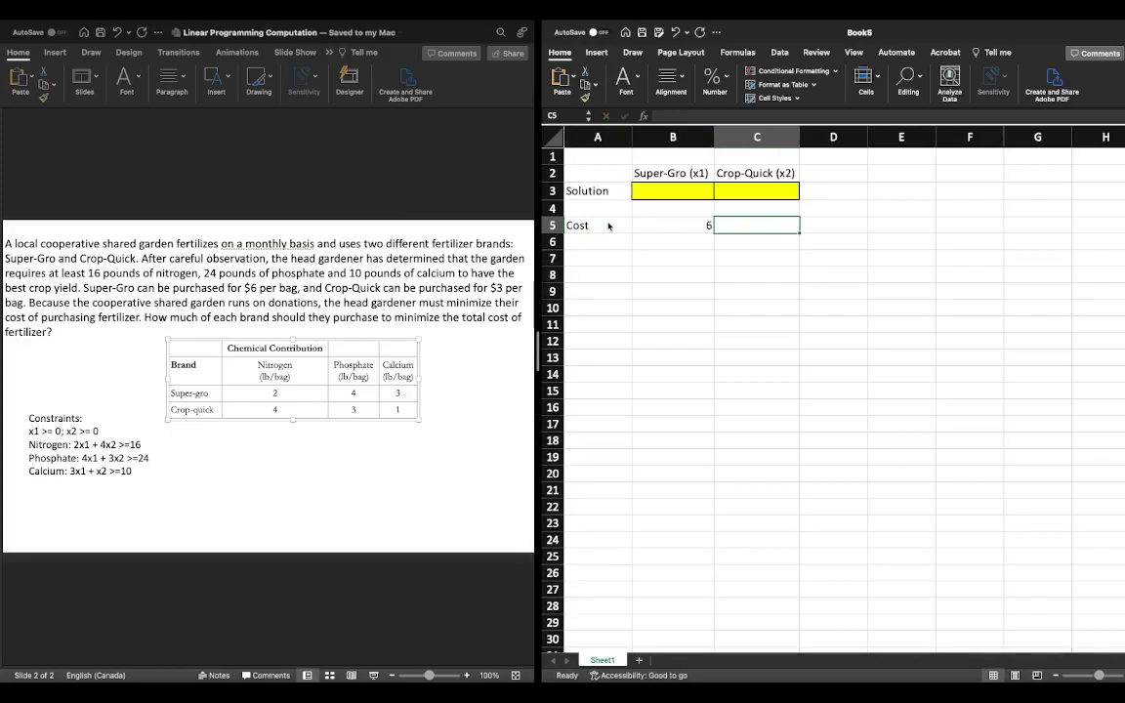
{"action": "type", "text": "3"}
{"action": "key", "text": "Return"}
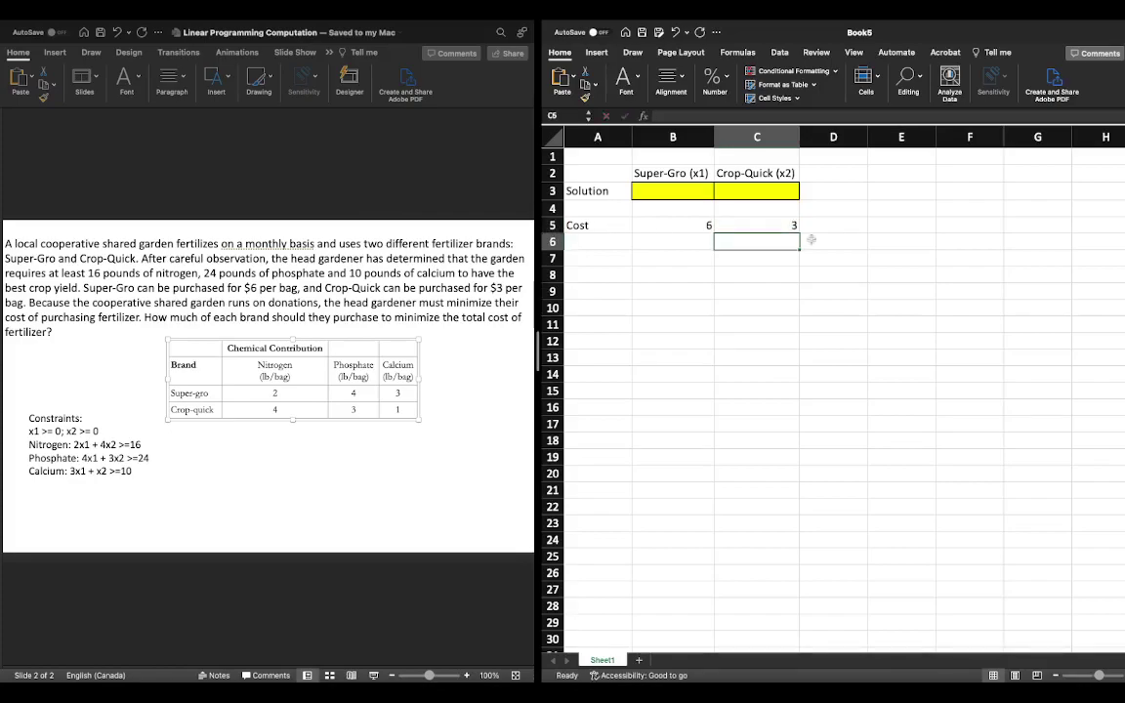
- Label D4 'Total Cost' and add the note 'Min Z = $6x1 + 3x2' in E5
{"action": "left_click", "coordinate": [843, 212]}
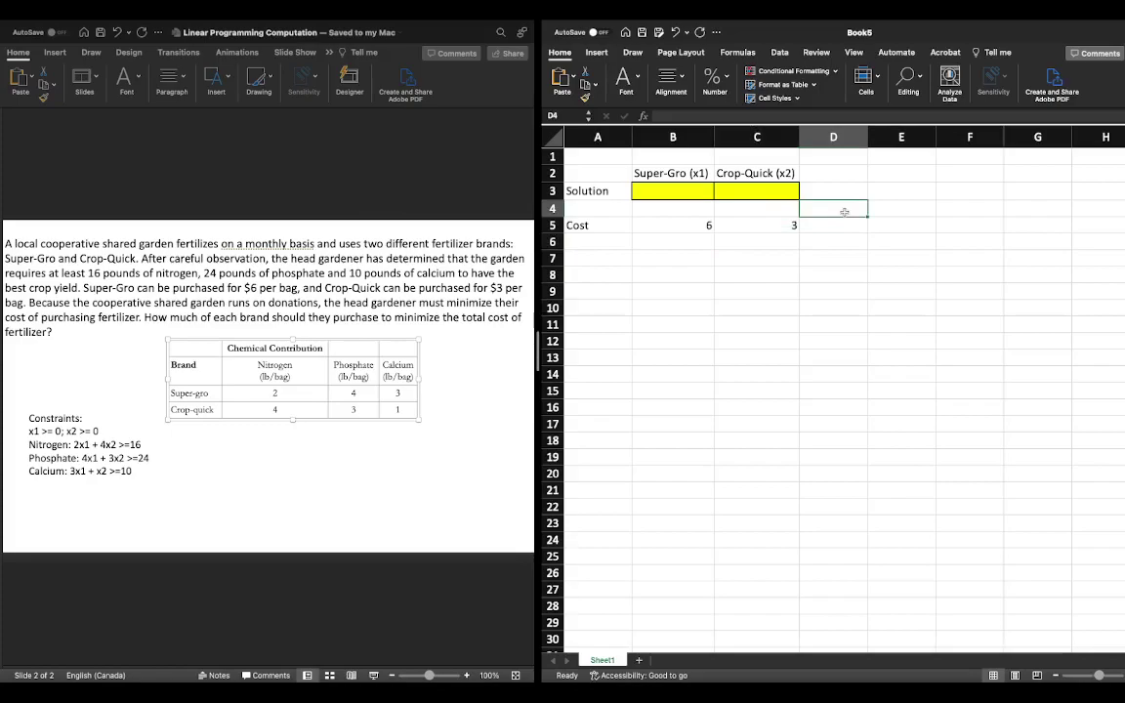
{"action": "type", "text": "Total "}
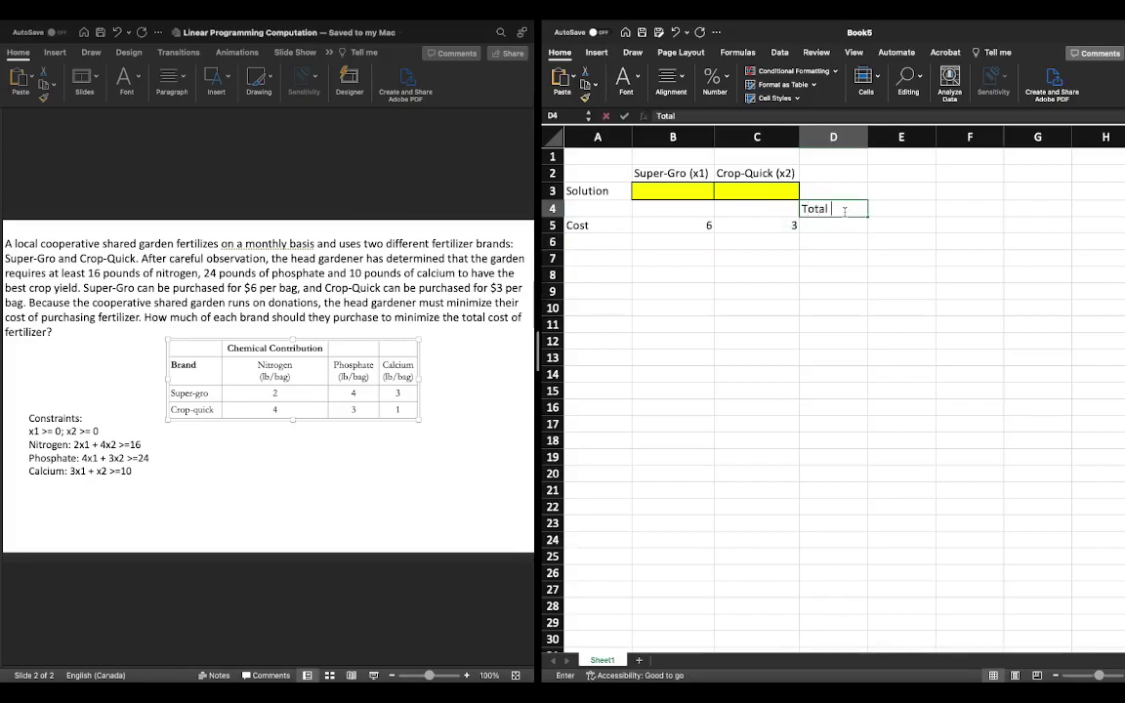
{"action": "type", "text": "Cost"}
{"action": "key", "text": "Return"}
{"action": "key", "text": "Right"}
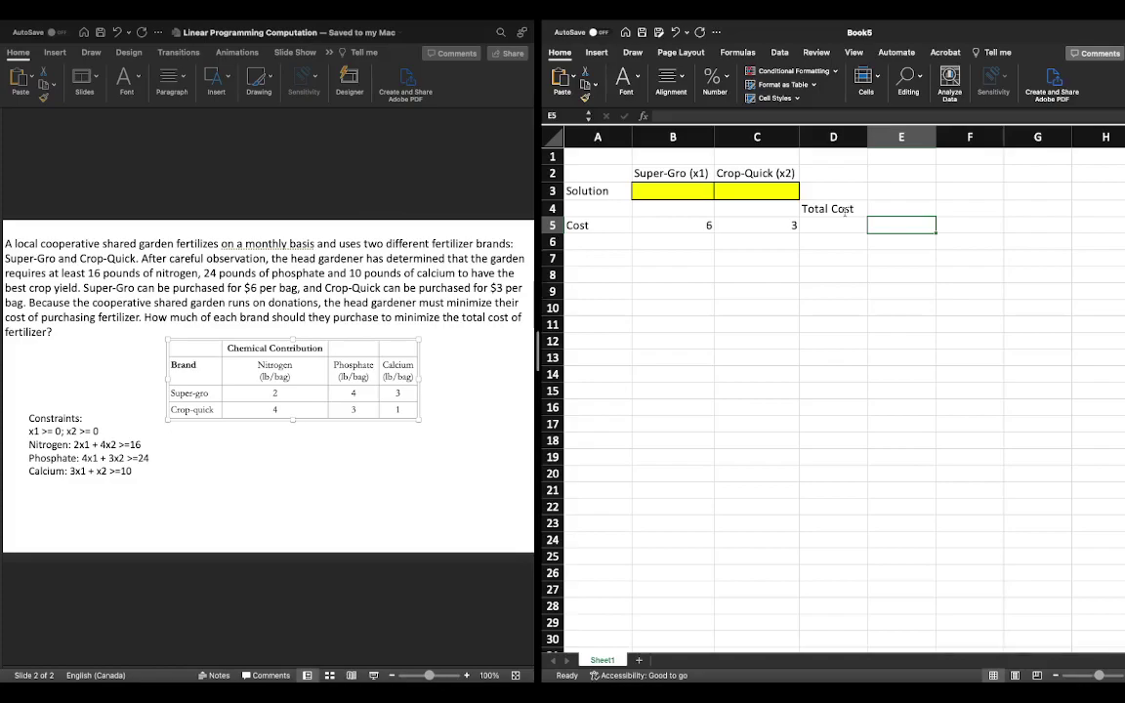
{"action": "type", "text": "Mi"}
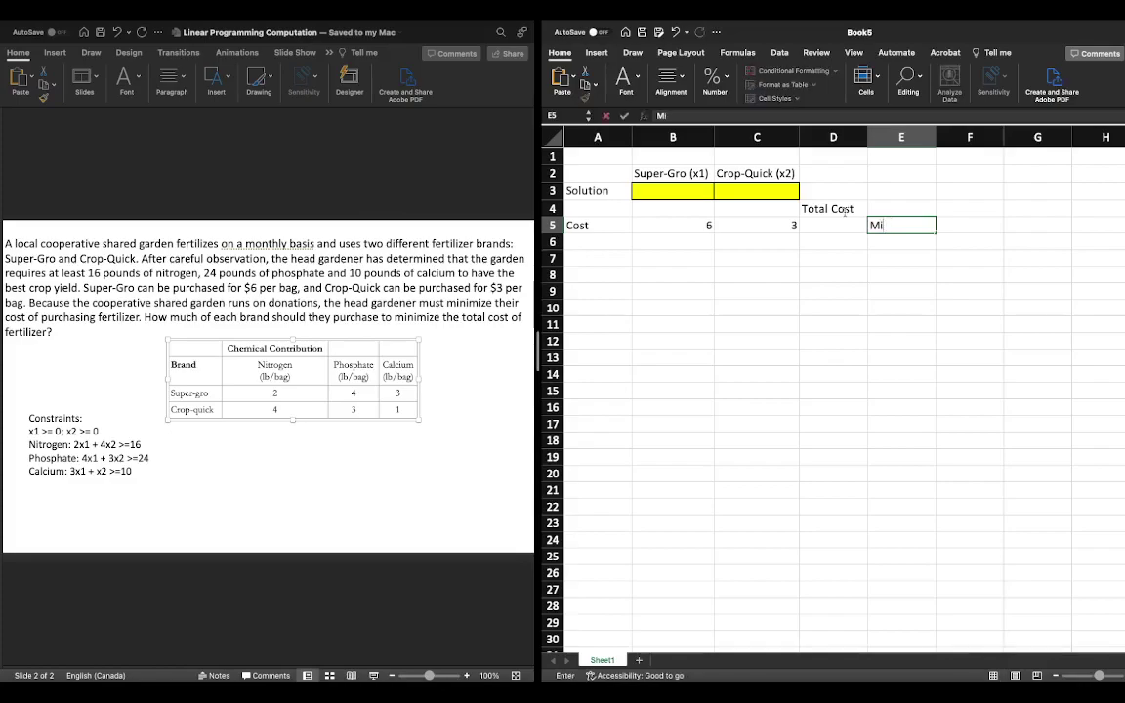
{"action": "type", "text": "n Z = $6x1 + 3x2"}
{"action": "key", "text": "Return"}
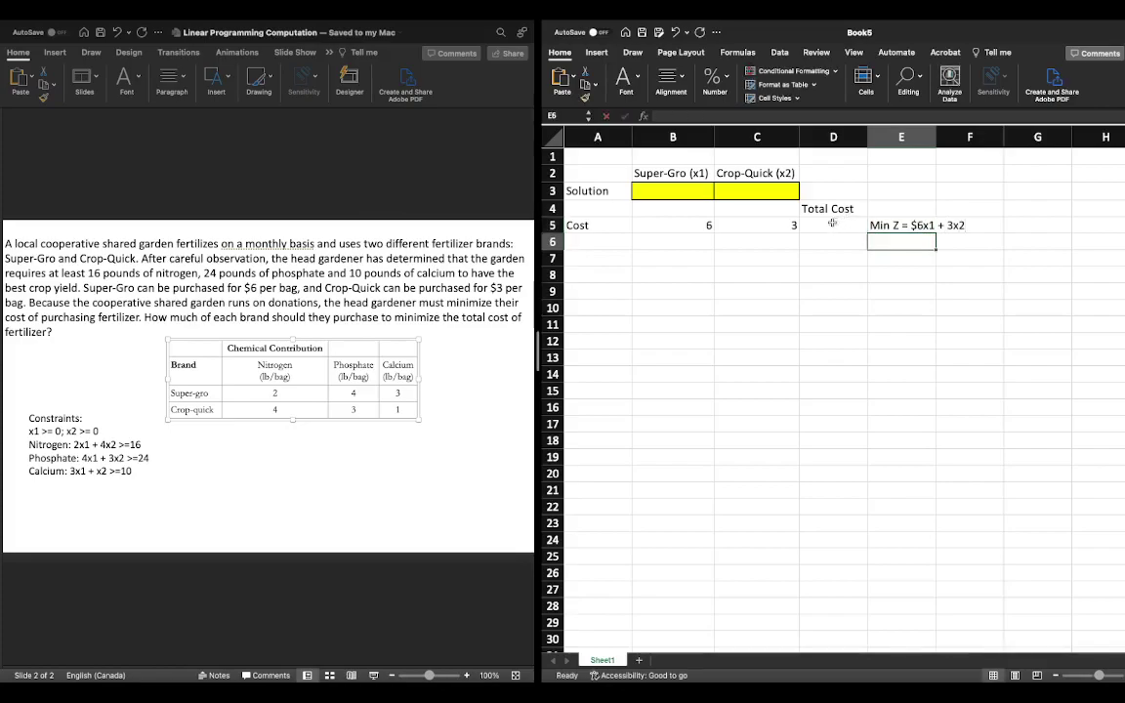
{"action": "key", "text": "Up"}
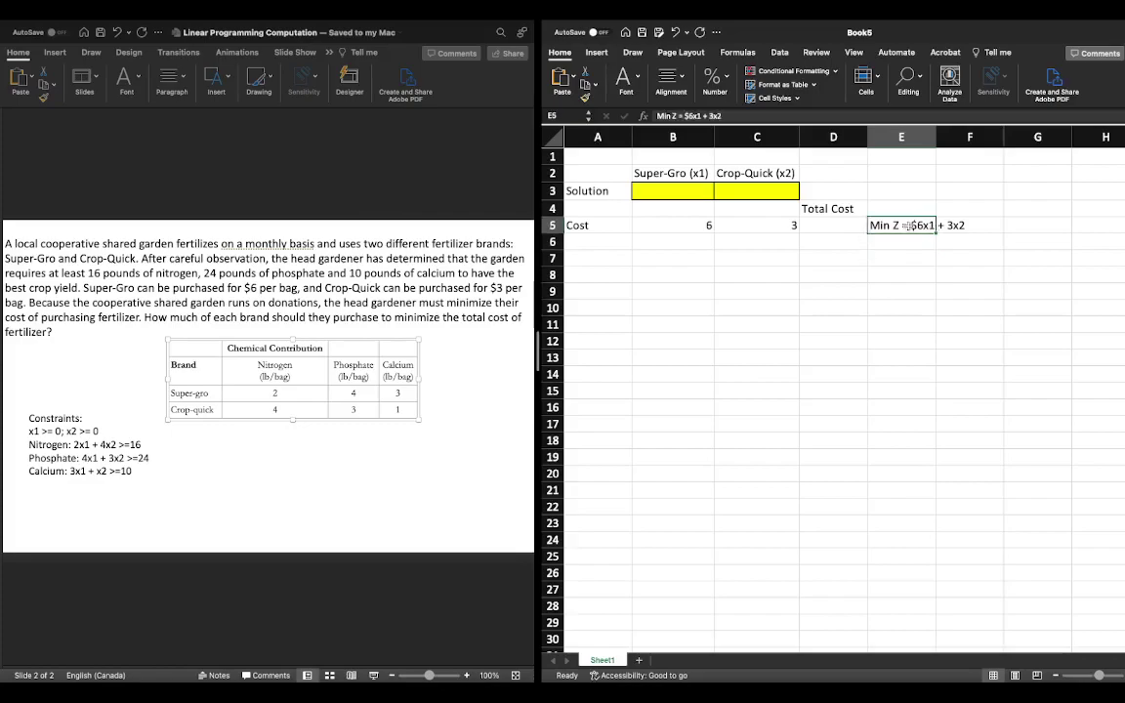
- Enter =SUMPRODUCT(B5:C5,B3:C3) in cell D5
{"action": "left_click", "coordinate": [826, 224]}
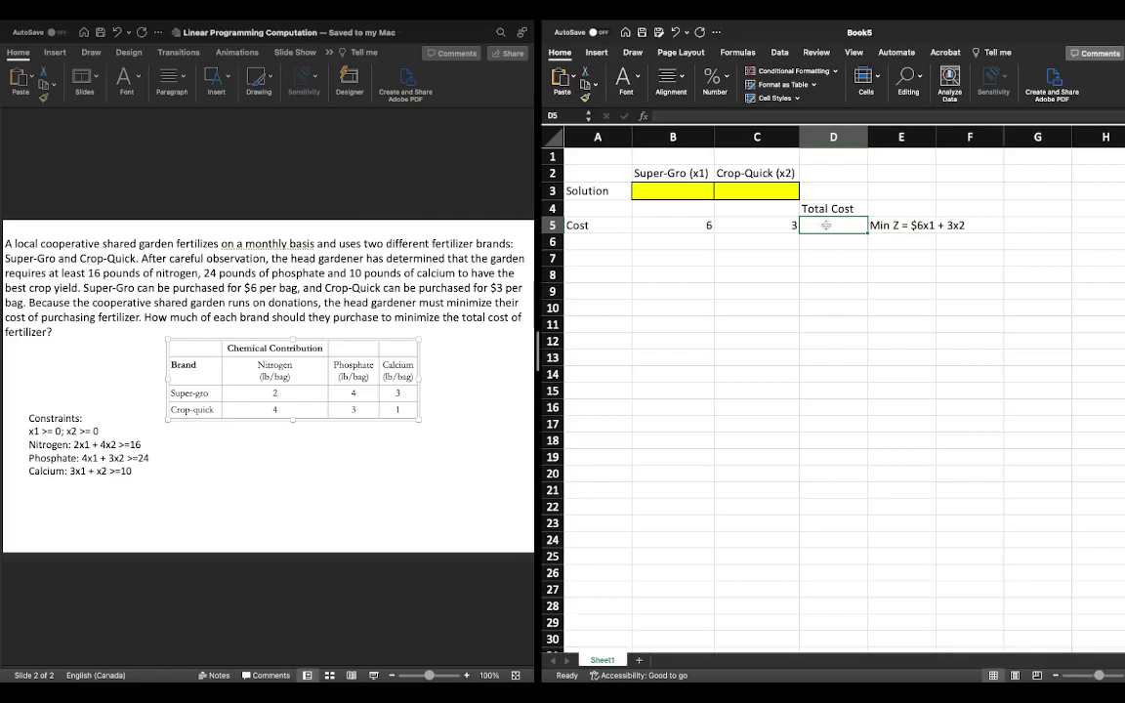
{"action": "type", "text": "="}
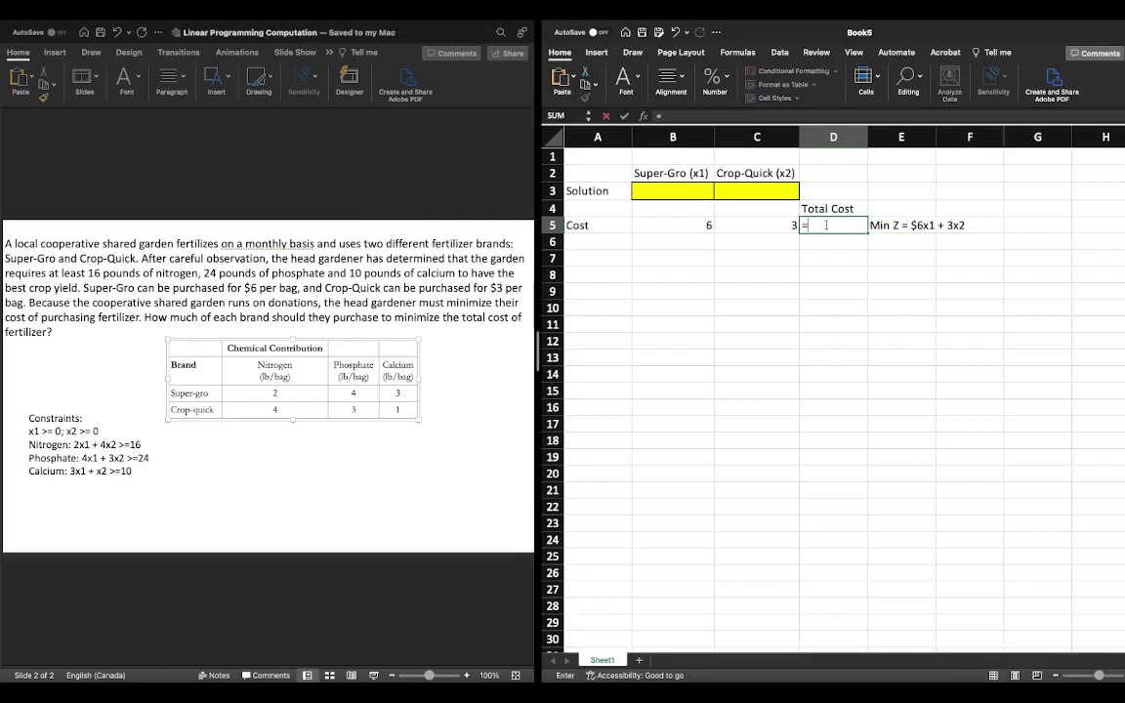
{"action": "type", "text": "SUMPR"}
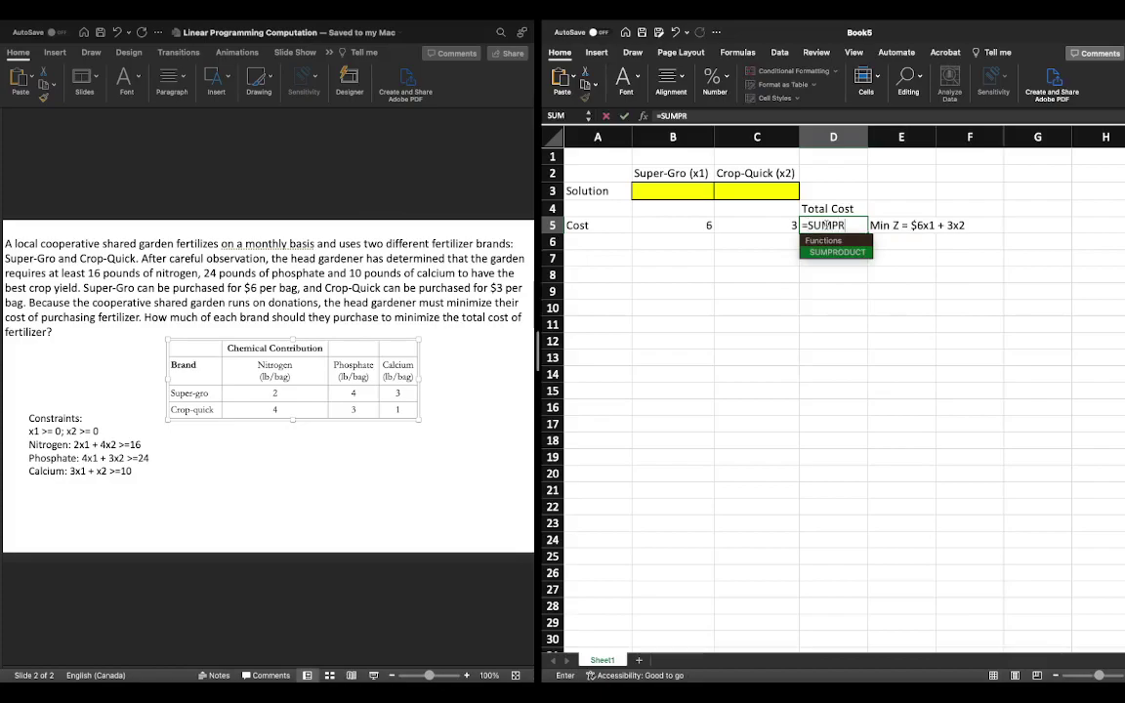
{"action": "double_click", "coordinate": [838, 252]}
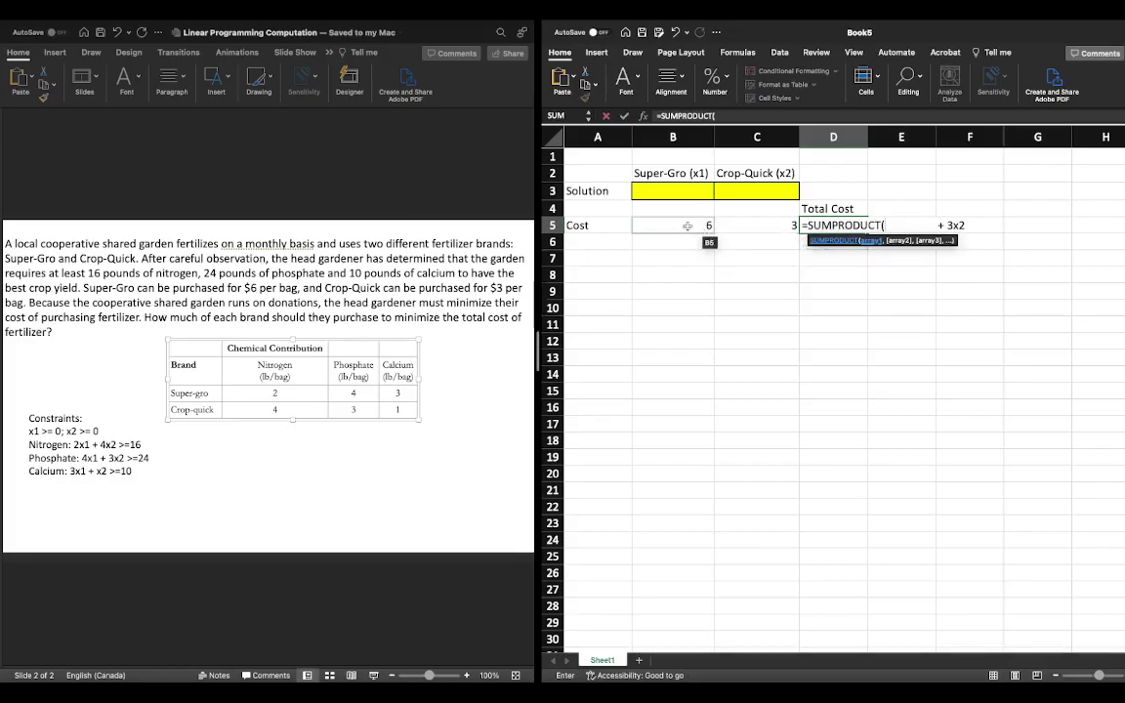
{"action": "left_click_drag", "start_coordinate": [687, 225], "coordinate": [764, 228]}
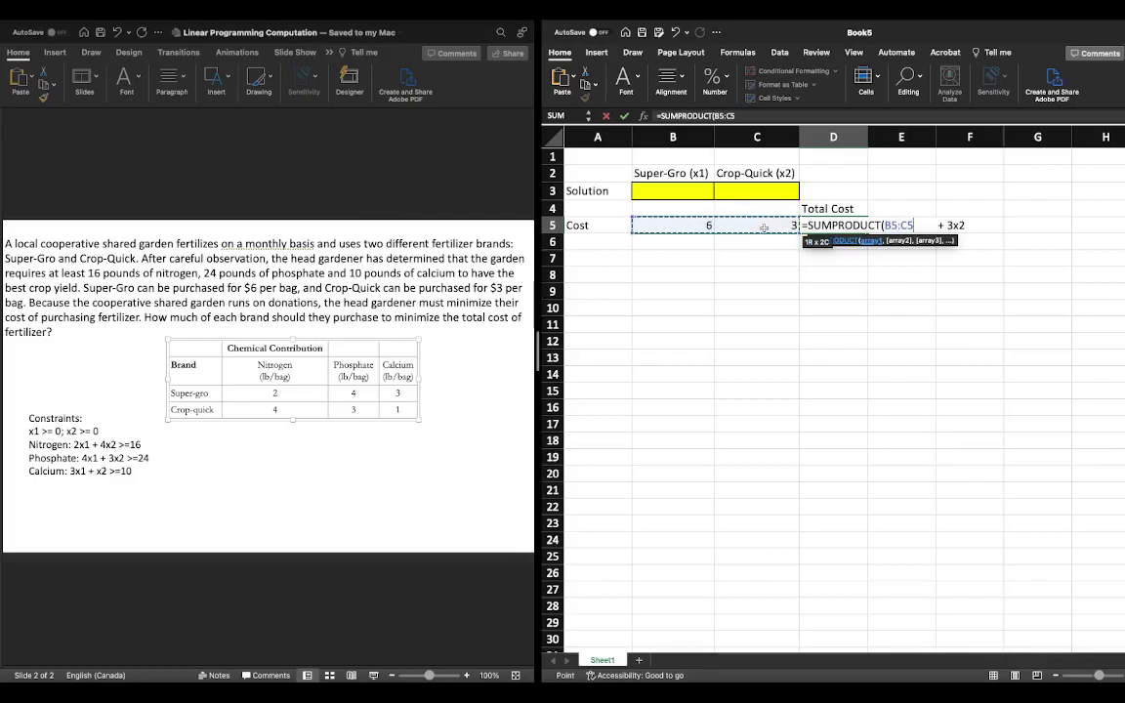
{"action": "type", "text": ","}
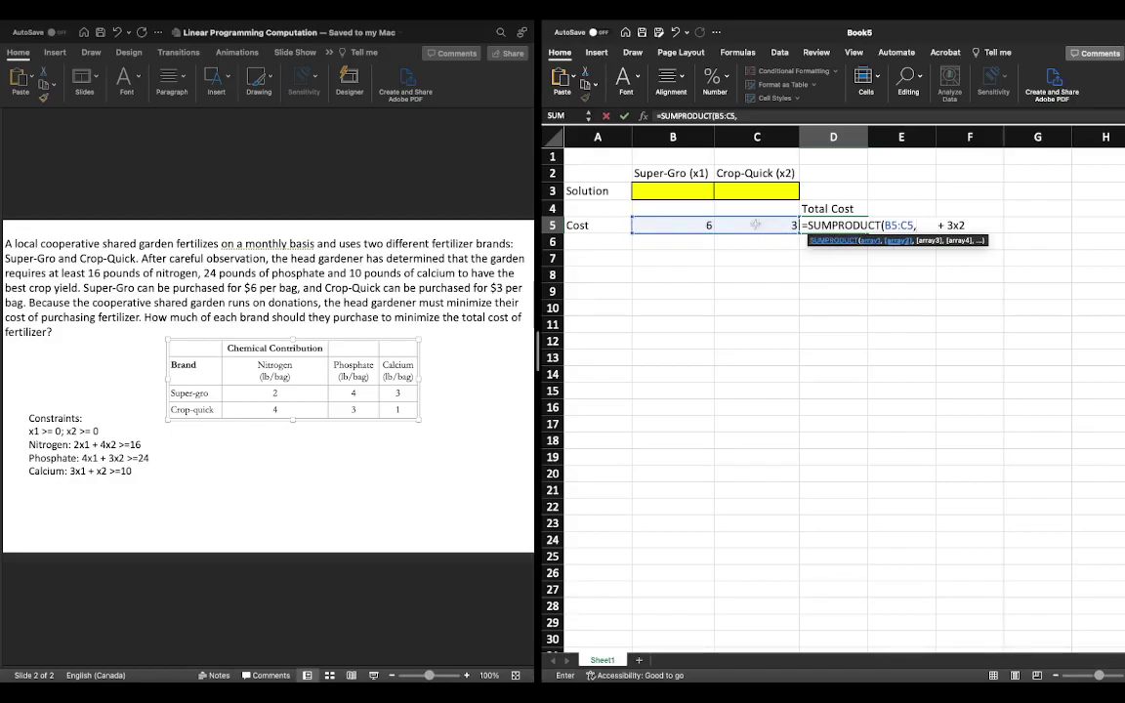
{"action": "left_click_drag", "start_coordinate": [667, 191], "coordinate": [741, 195]}
{"action": "type", "text": ")"}
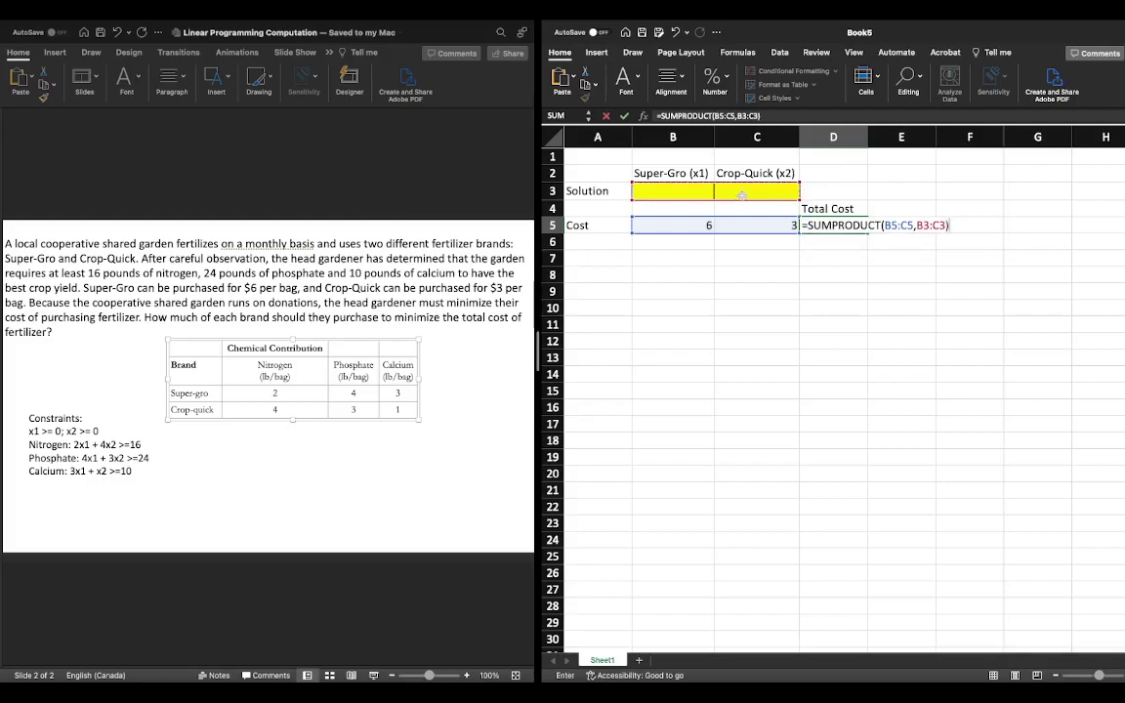
{"action": "key", "text": "Return"}
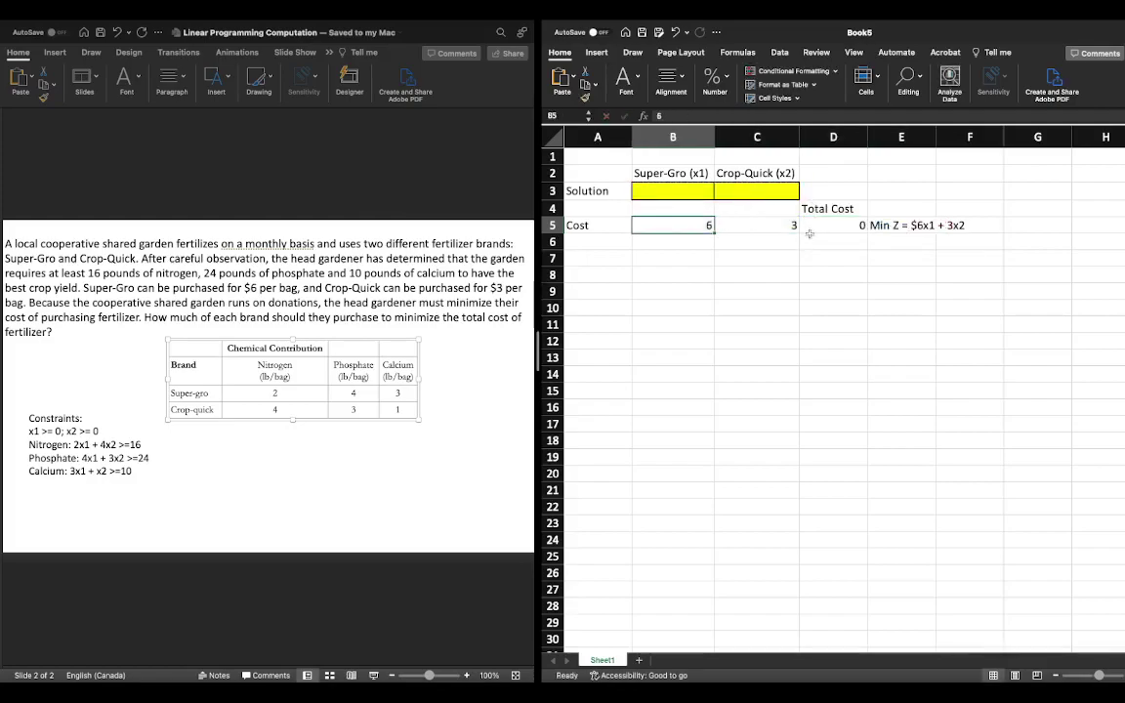
- Edit the D5 formula so the solution range becomes absolute $B$3:$C$3
{"action": "left_click", "coordinate": [820, 225]}
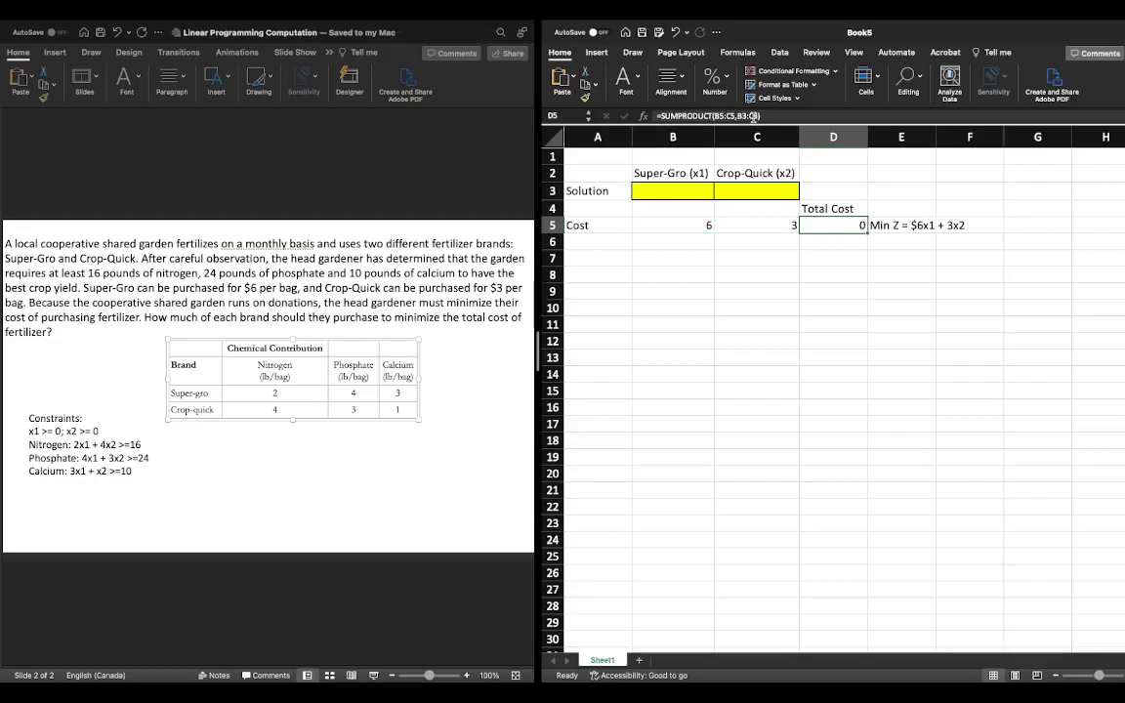
{"action": "left_click", "coordinate": [753, 116]}
{"action": "left_click", "coordinate": [756, 117]}
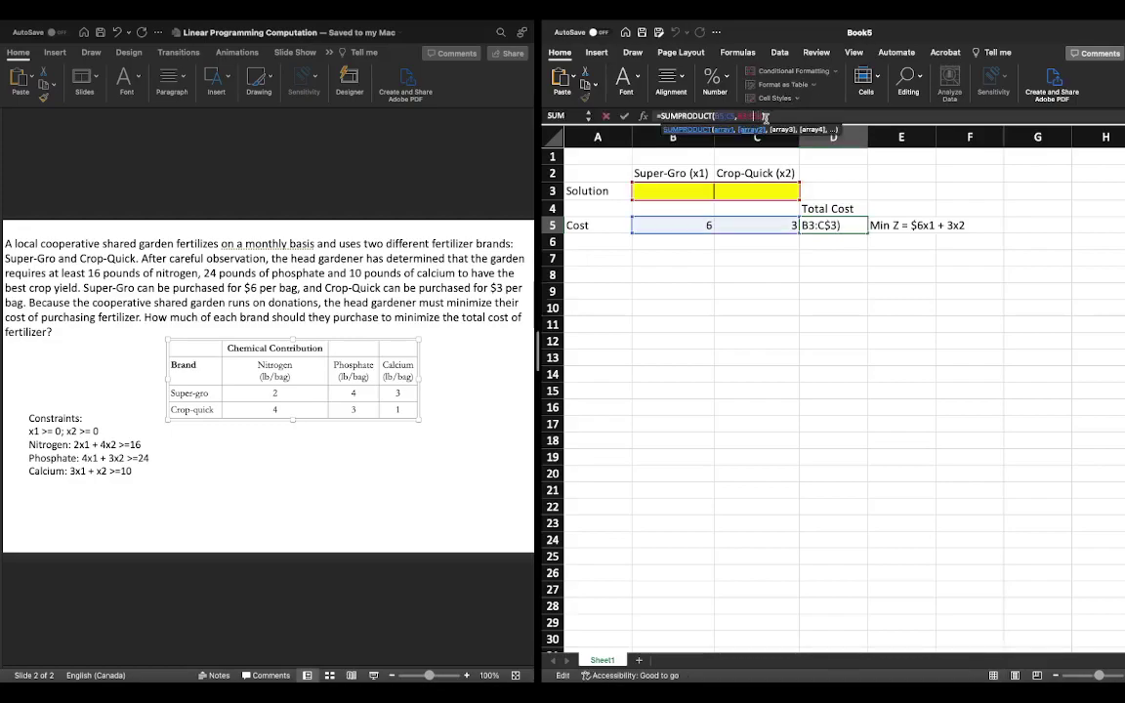
{"action": "key", "text": "F4"}
{"action": "type", "text": "$B$"}
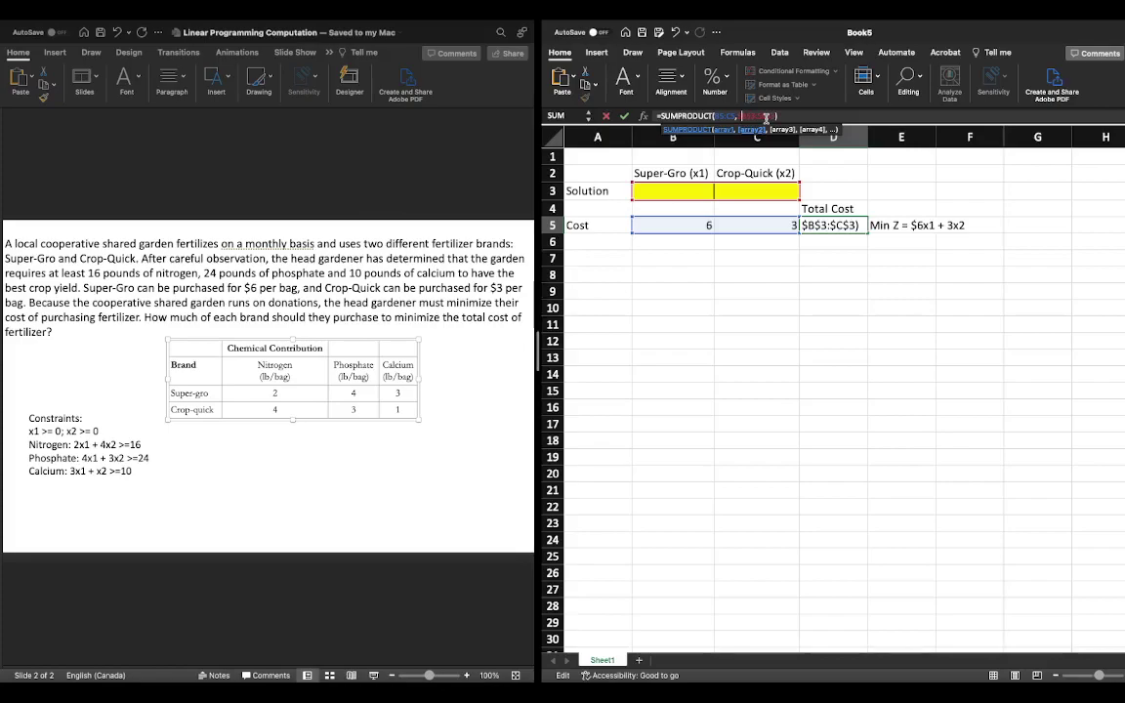
{"action": "key", "text": "Return"}
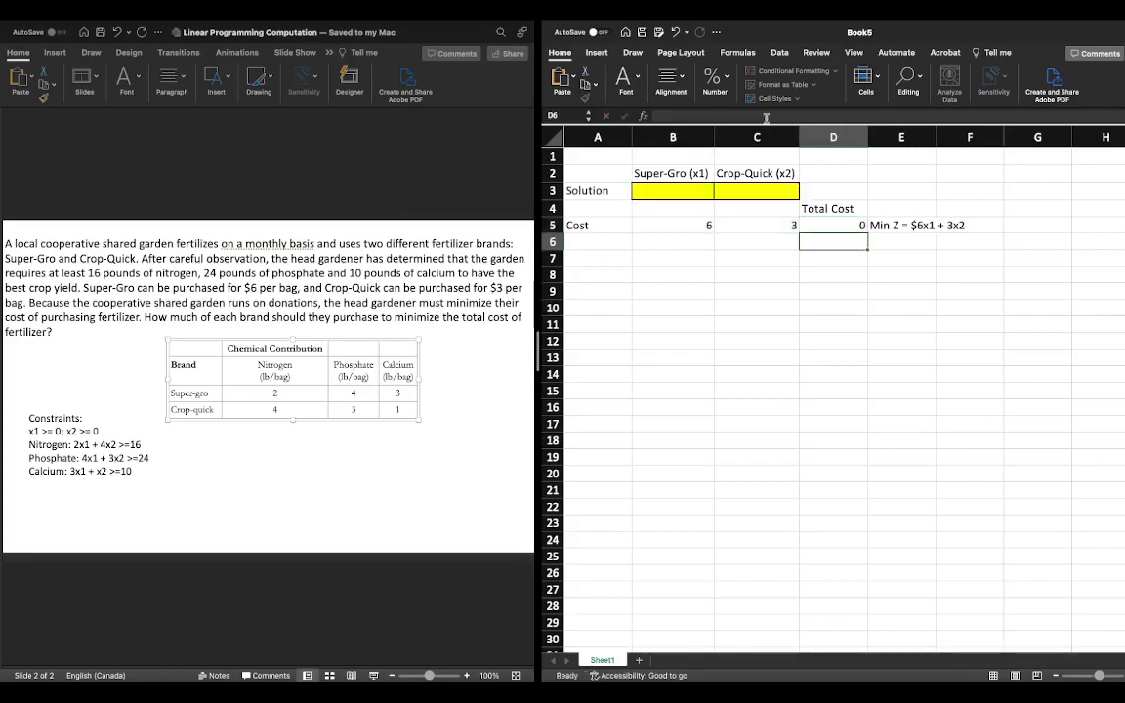
- Format D5 with a solid outline border and a green background fill
{"action": "left_click", "coordinate": [848, 224]}
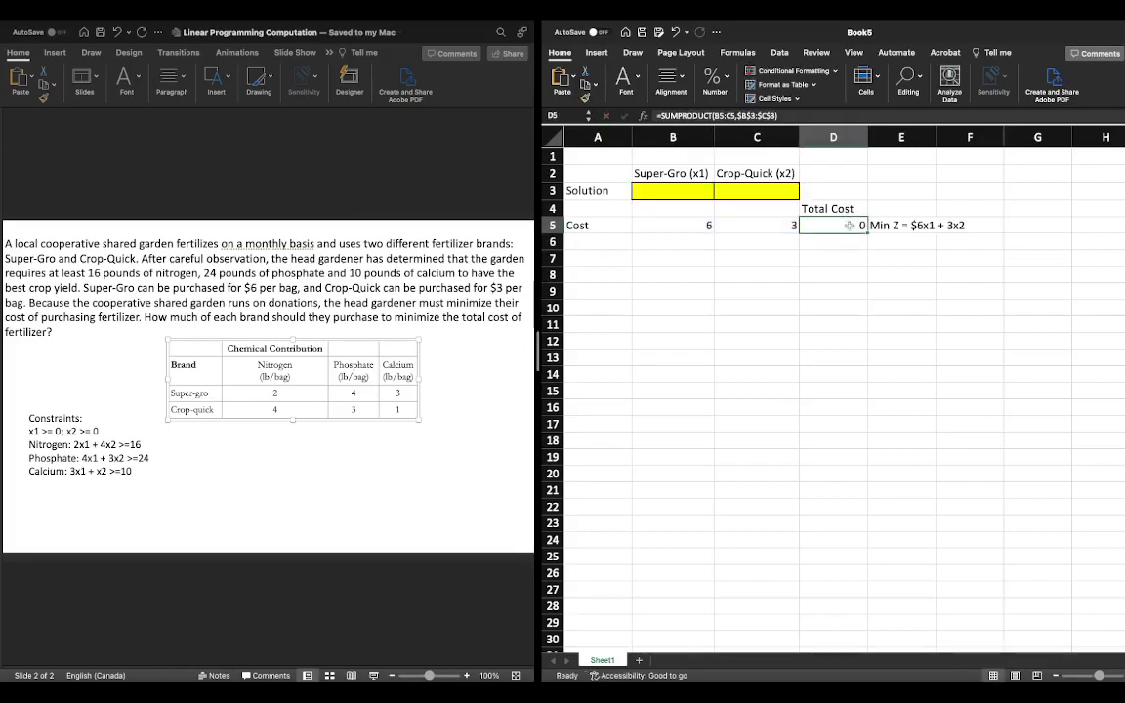
{"action": "right_click", "coordinate": [831, 221]}
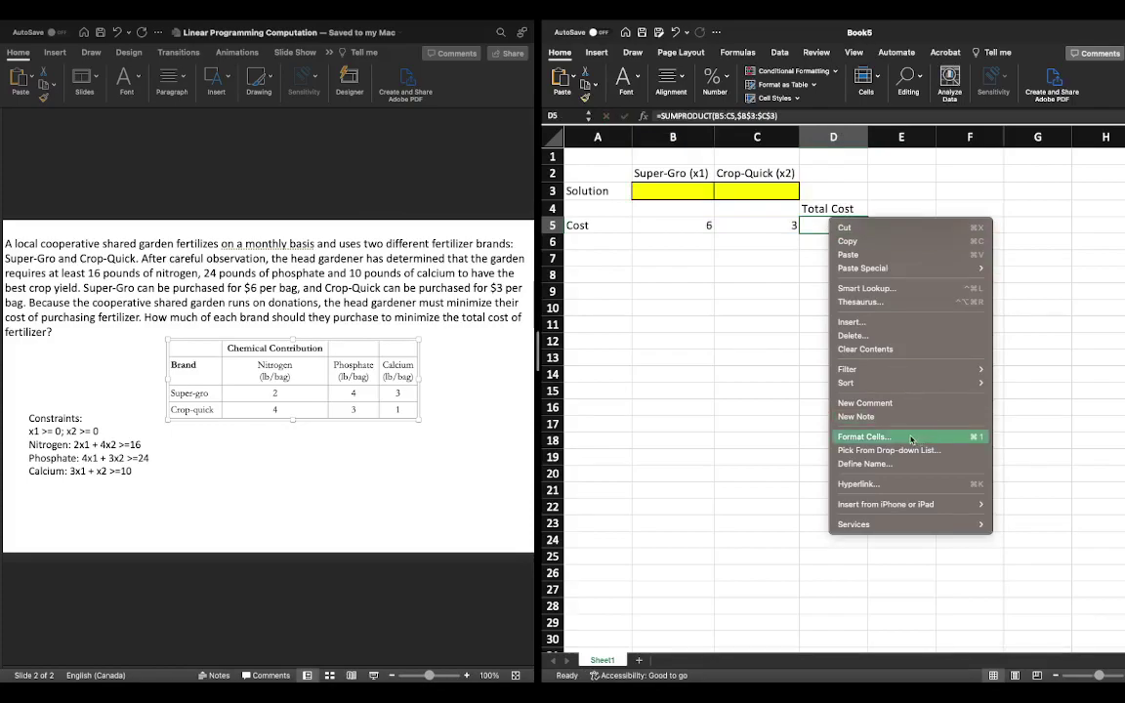
{"action": "left_click", "coordinate": [911, 437]}
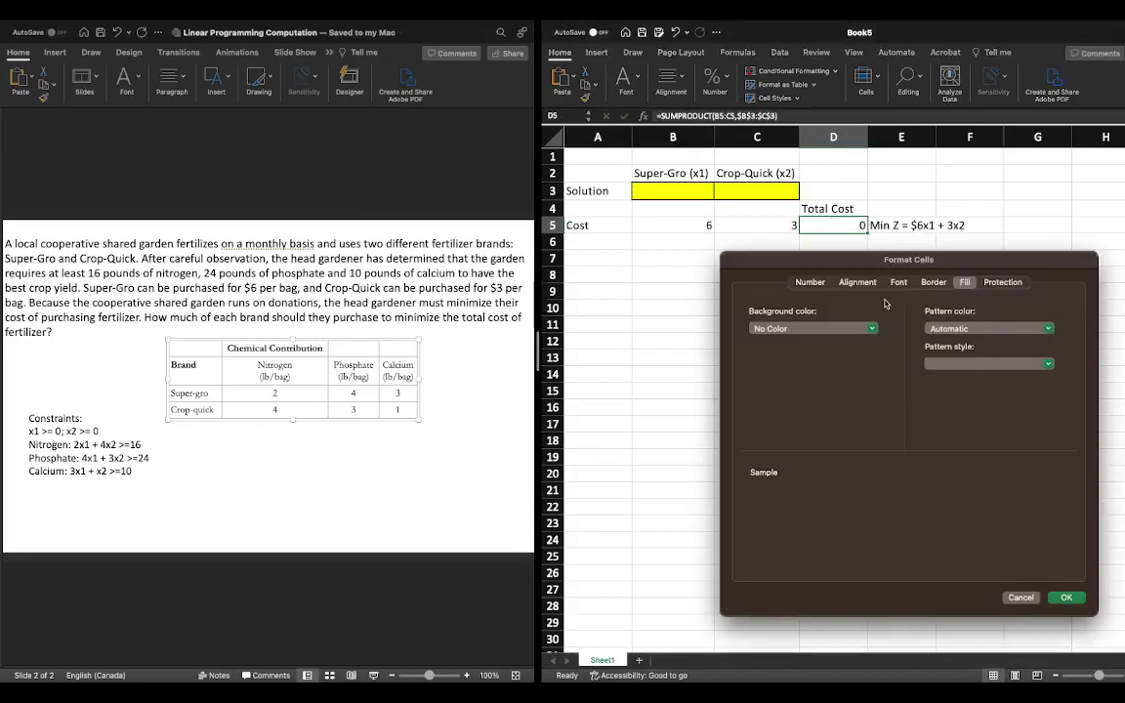
{"action": "left_click", "coordinate": [898, 283]}
{"action": "left_click", "coordinate": [934, 282]}
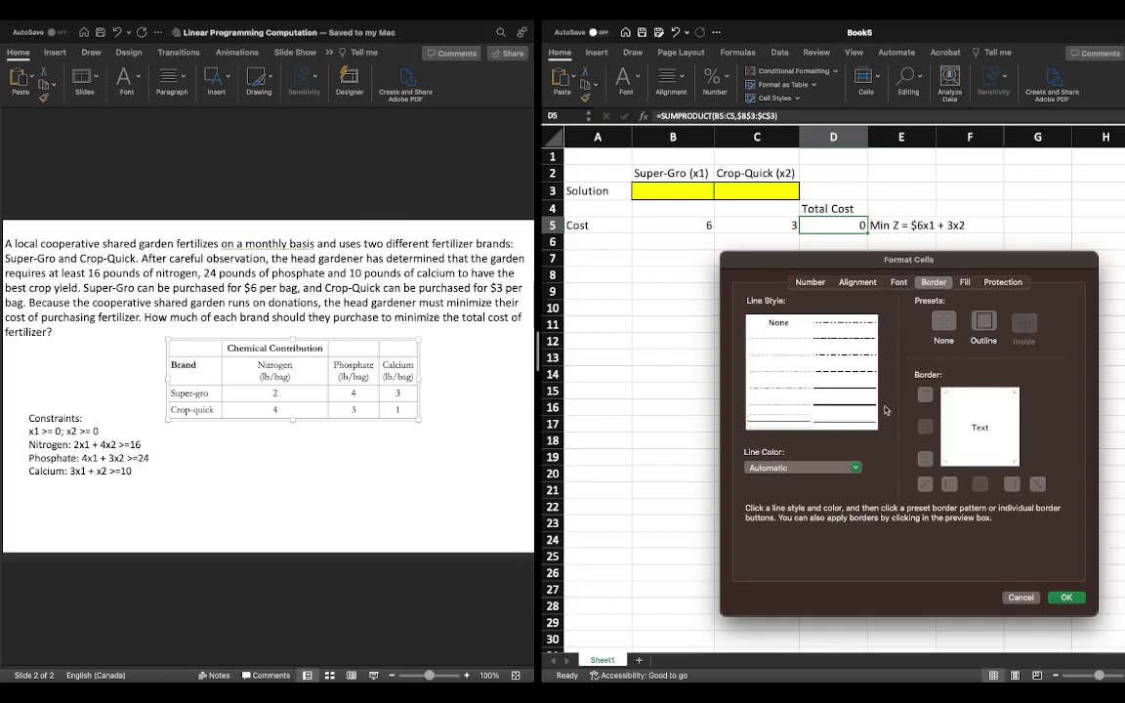
{"action": "left_click", "coordinate": [853, 388]}
{"action": "left_click", "coordinate": [982, 326]}
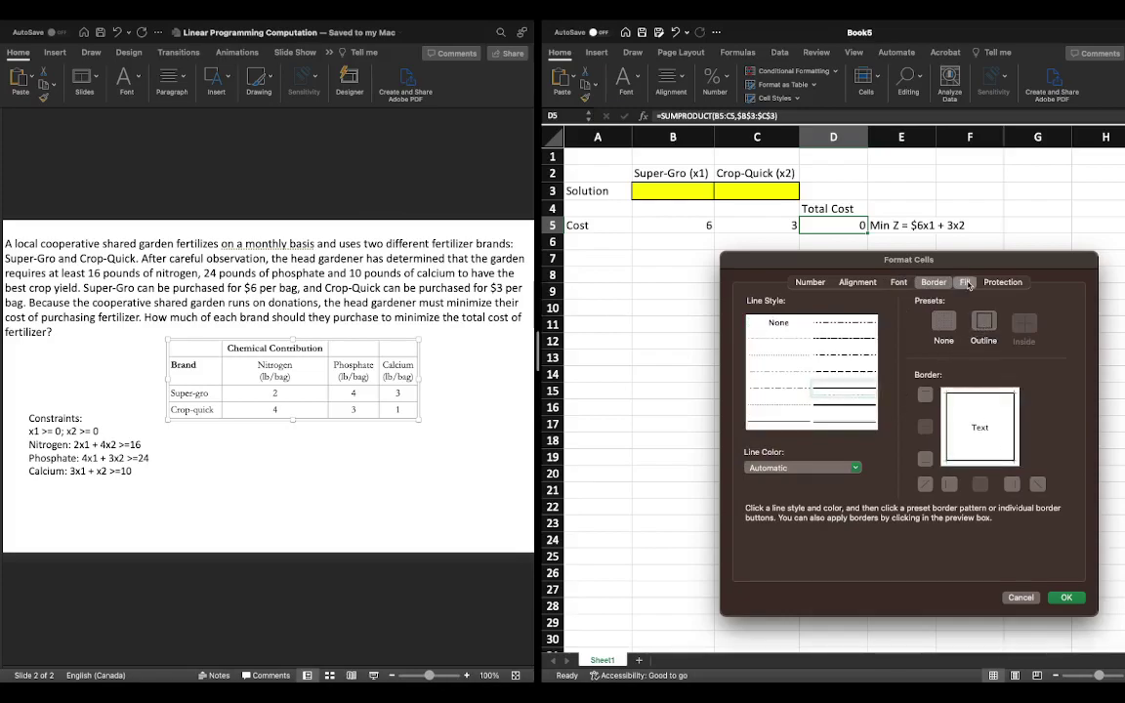
{"action": "left_click", "coordinate": [964, 282]}
{"action": "left_click", "coordinate": [812, 328]}
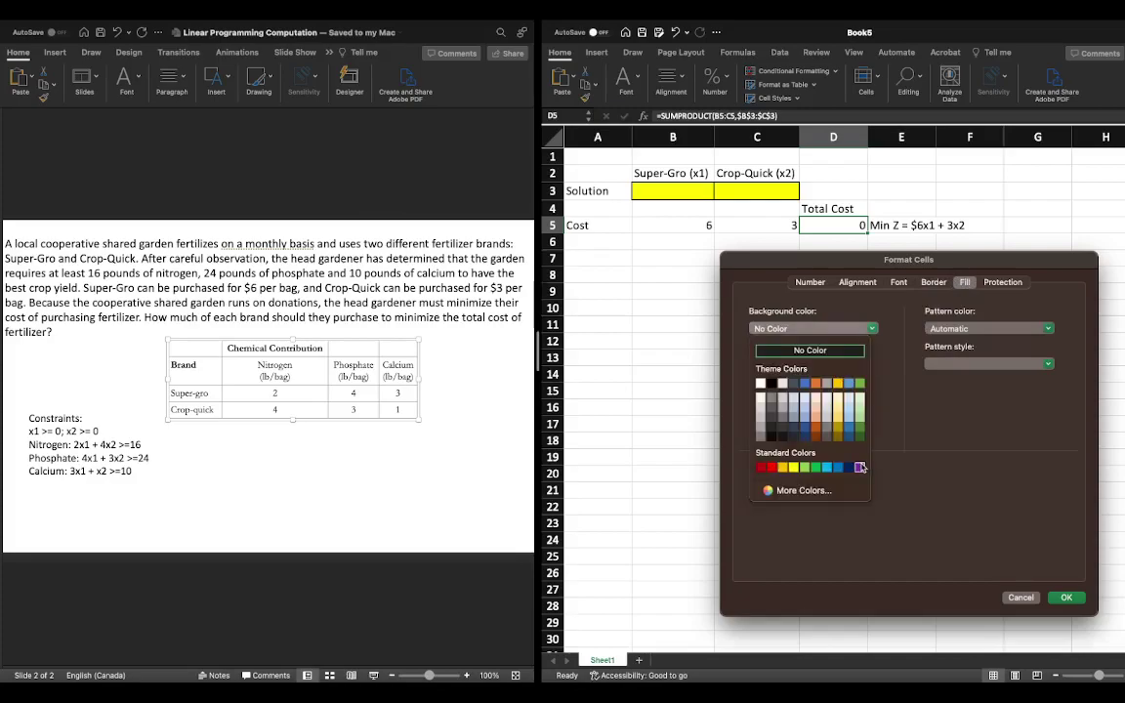
{"action": "left_click", "coordinate": [806, 469]}
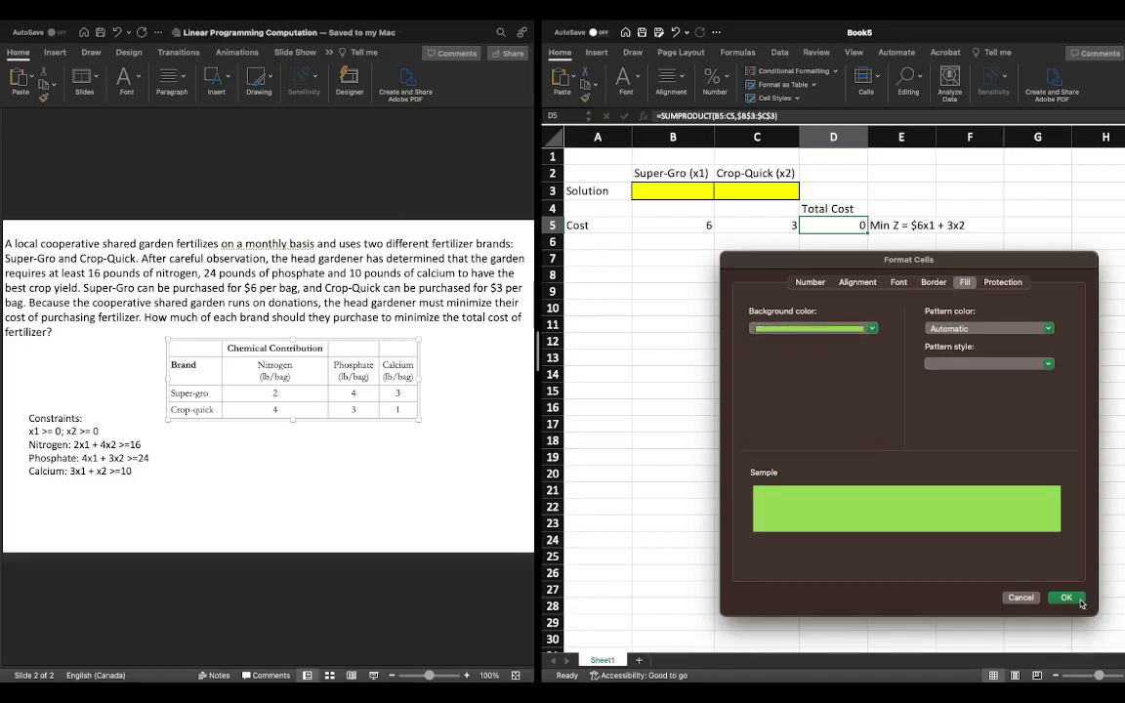
{"action": "left_click", "coordinate": [1066, 597]}
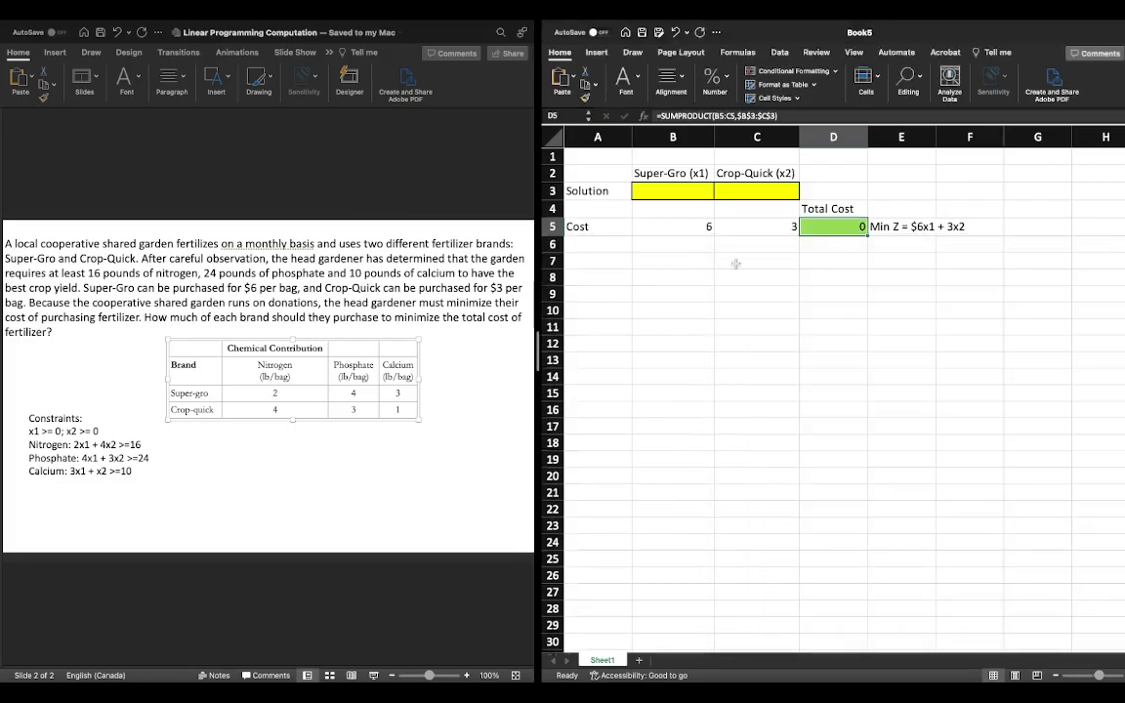
{"action": "left_click_drag", "start_coordinate": [751, 226], "coordinate": [683, 227]}
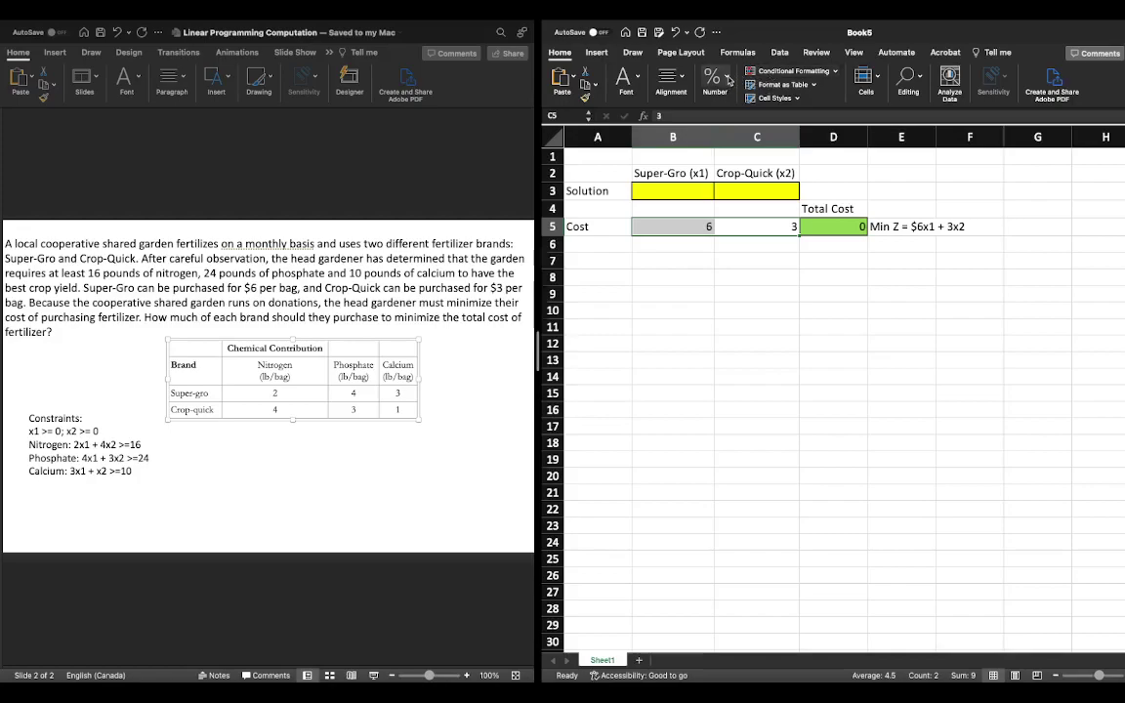
- Apply the $ Accounting format to costs B5:C5 and Total Cost D5
{"action": "left_click", "coordinate": [727, 79]}
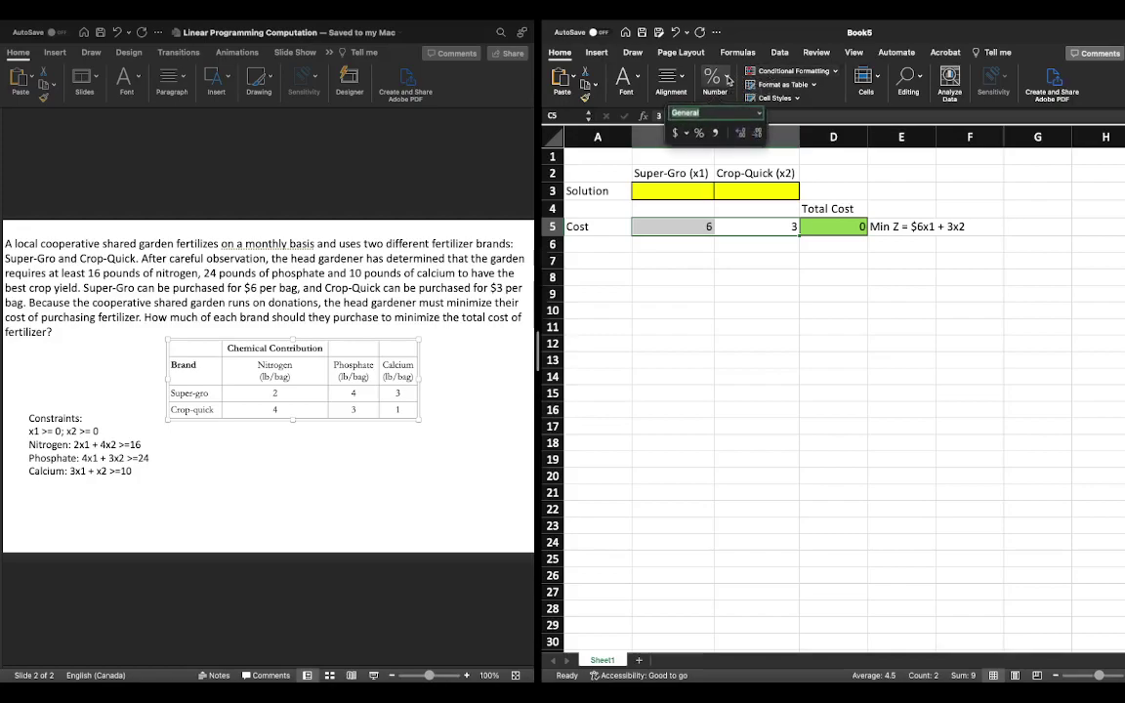
{"action": "left_click", "coordinate": [675, 133]}
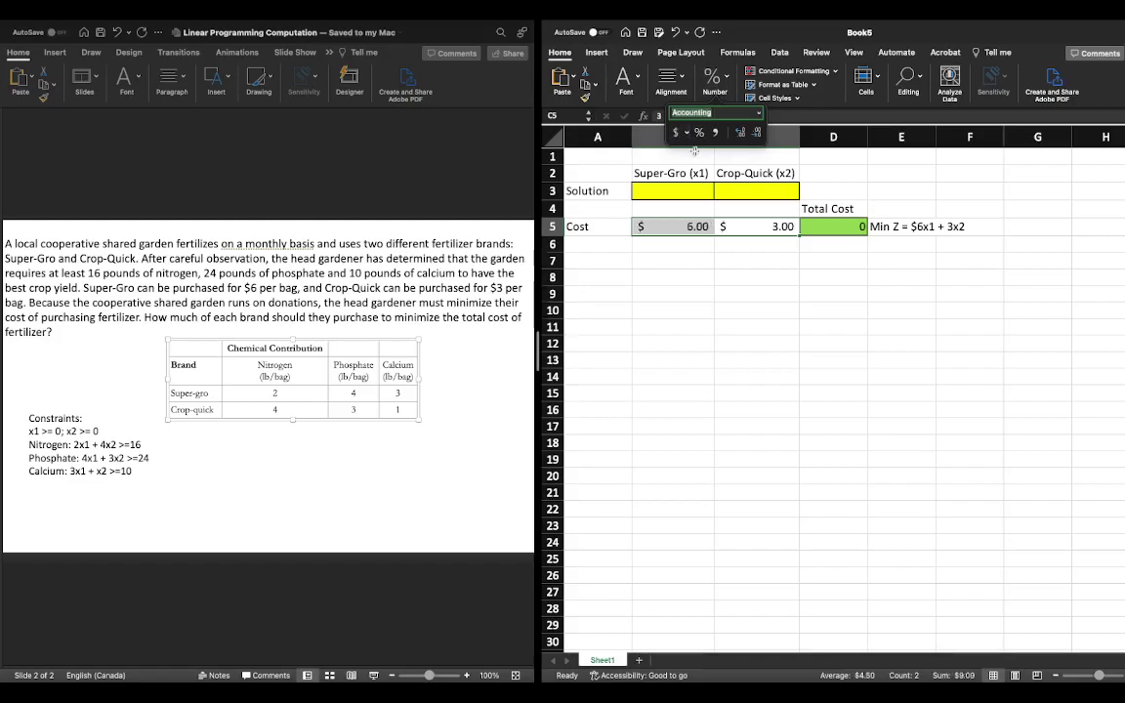
{"action": "left_click", "coordinate": [834, 228]}
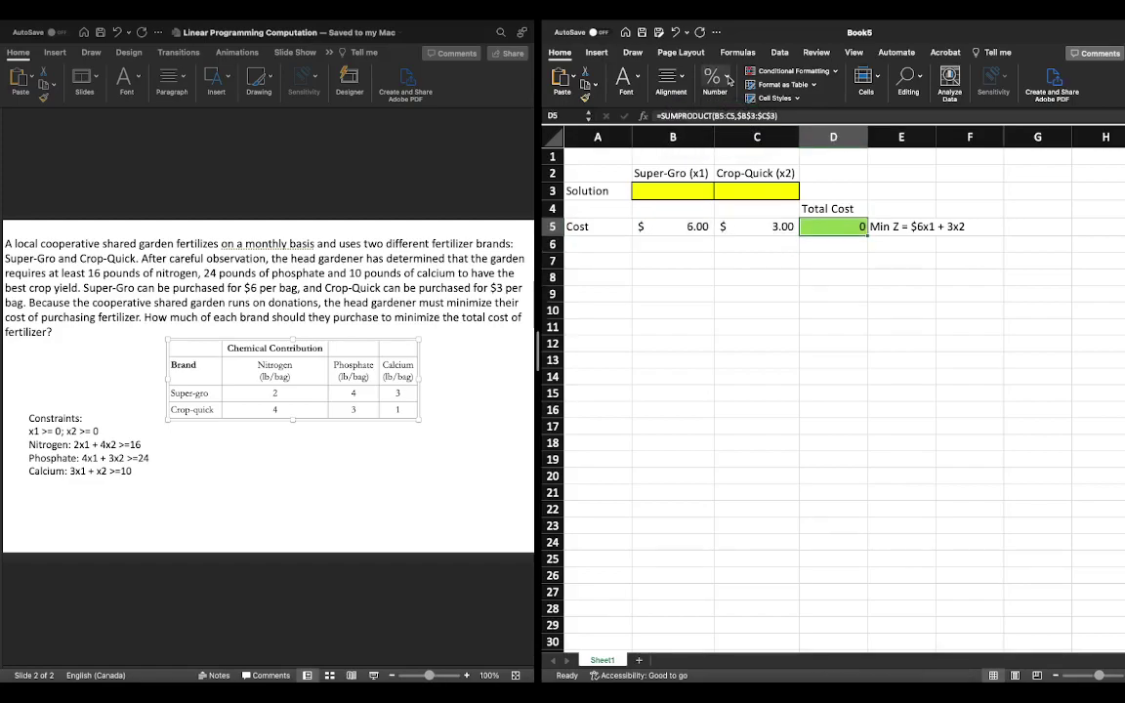
{"action": "left_click", "coordinate": [723, 84]}
{"action": "left_click", "coordinate": [674, 134]}
{"action": "key", "text": "Return"}
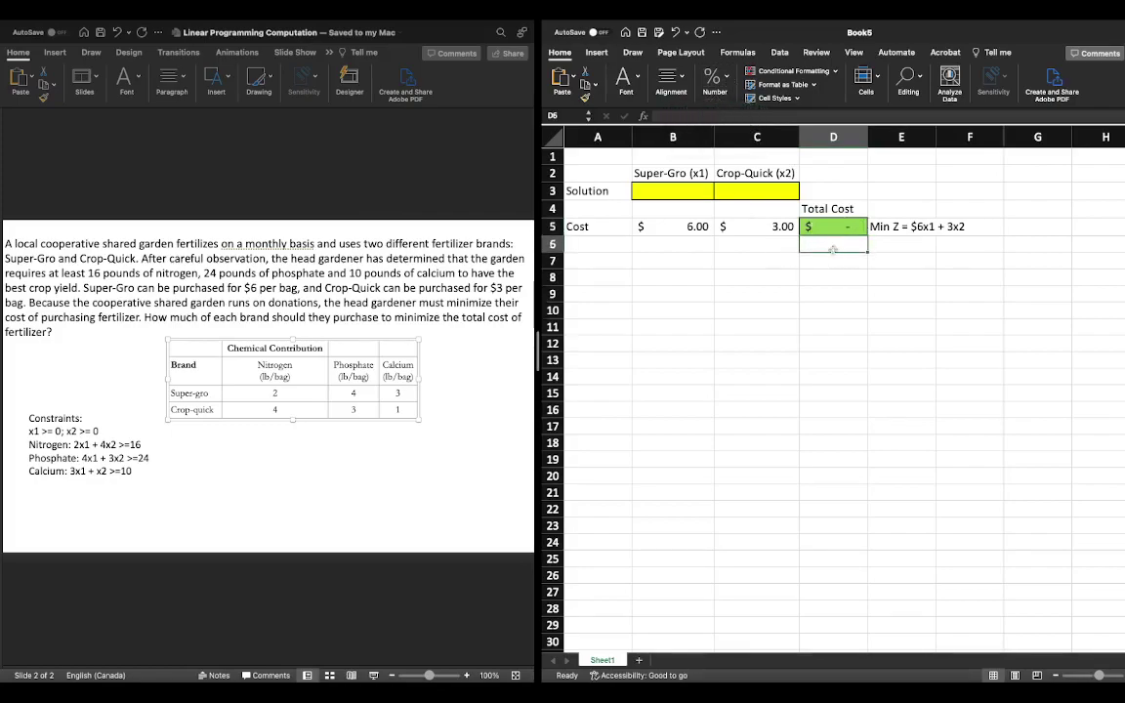
{"action": "left_click", "coordinate": [687, 191]}
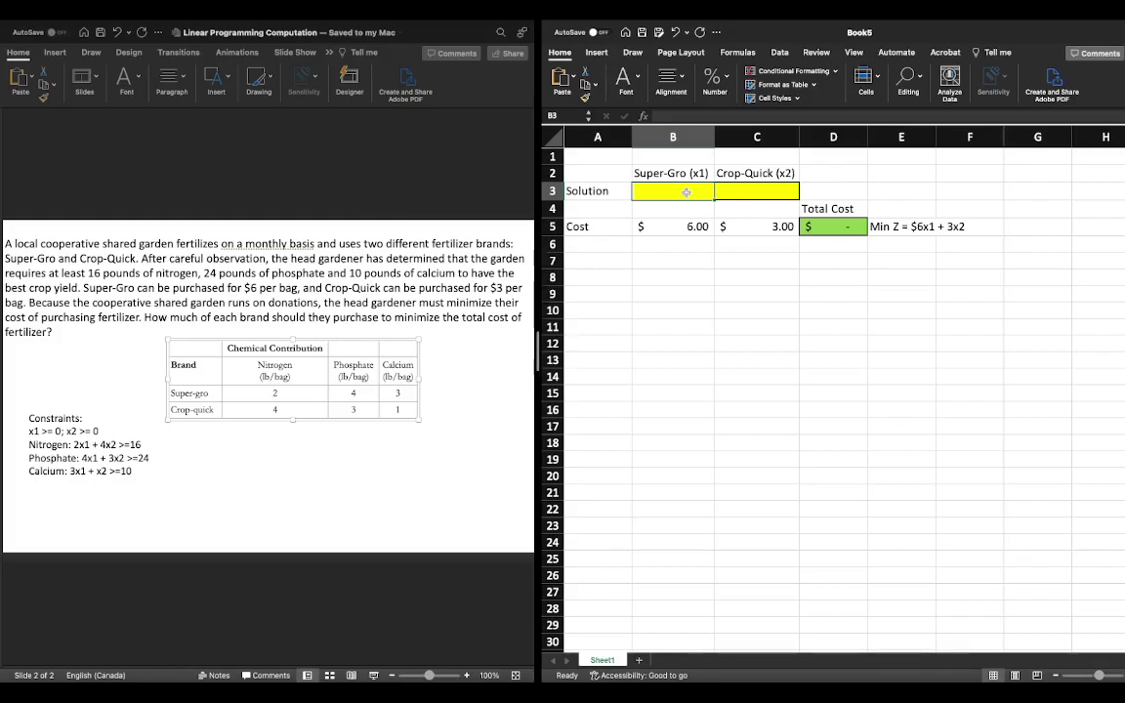
- Test the Total Cost formula with trial quantities 3 in B3 and 2 in C3
{"action": "type", "text": "3"}
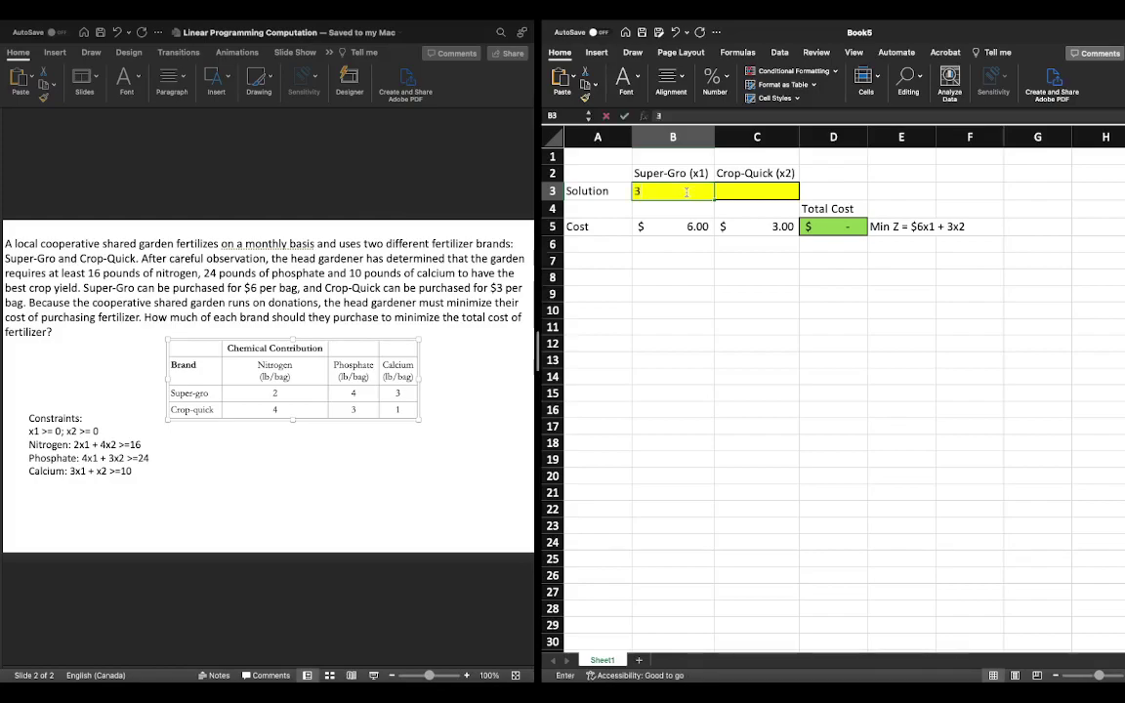
{"action": "key", "text": "Return"}
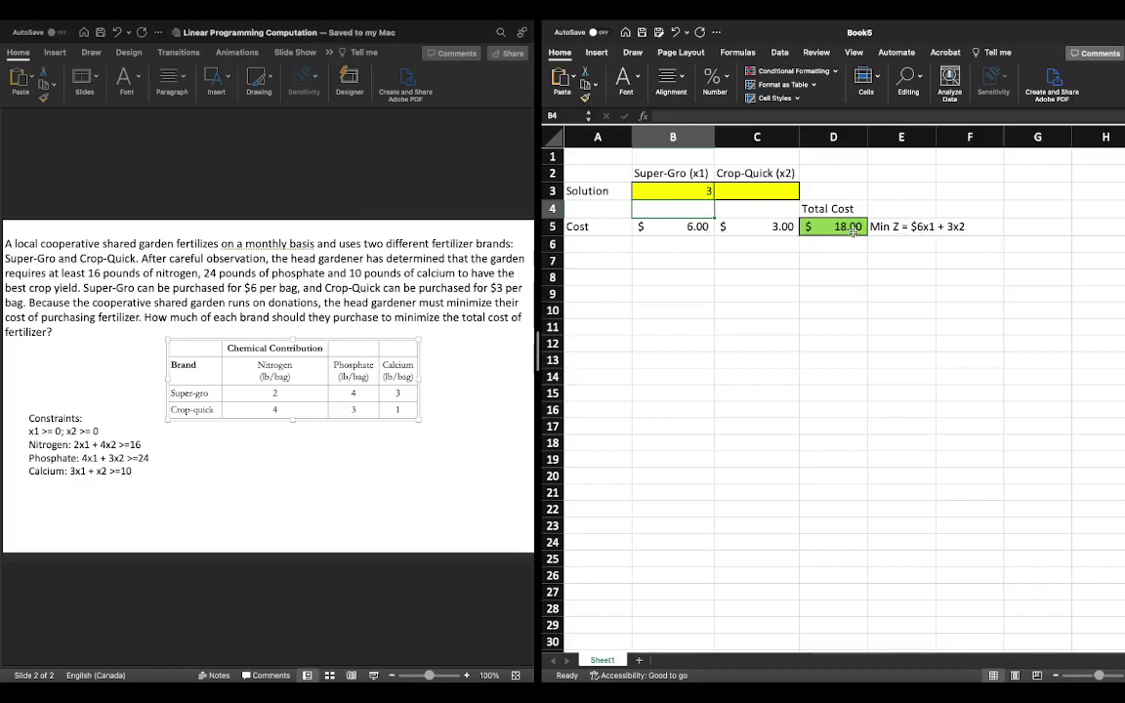
{"action": "left_click", "coordinate": [705, 192]}
{"action": "key", "text": "Delete"}
{"action": "key", "text": "Tab"}
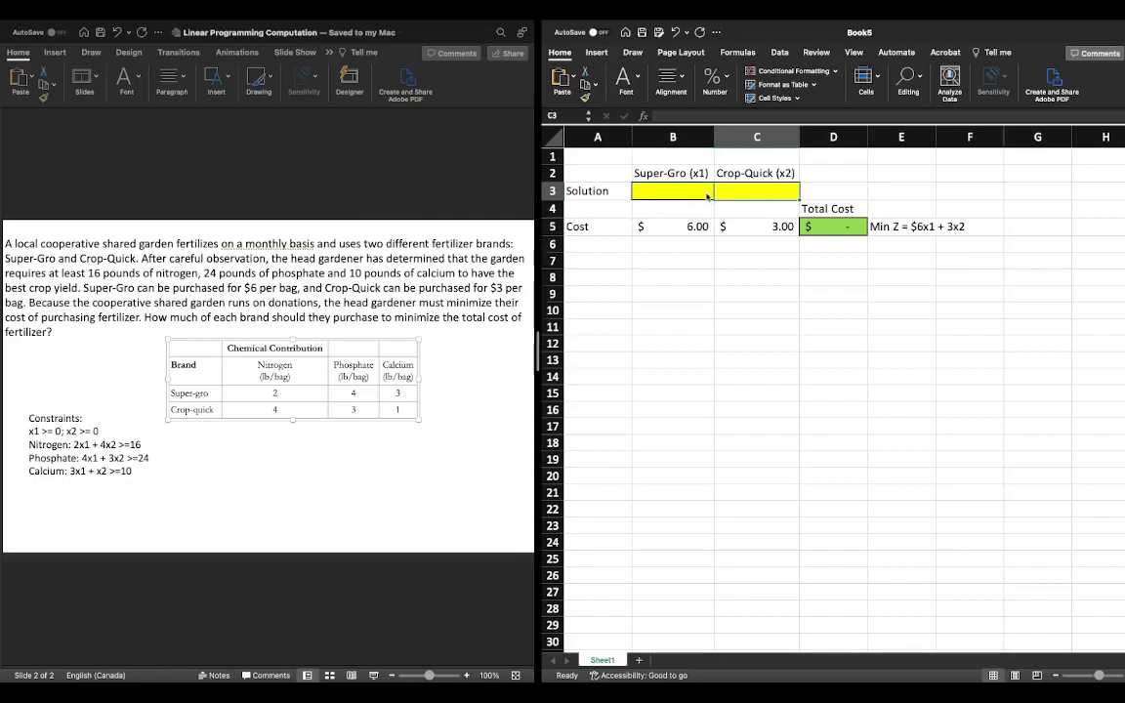
{"action": "type", "text": "2"}
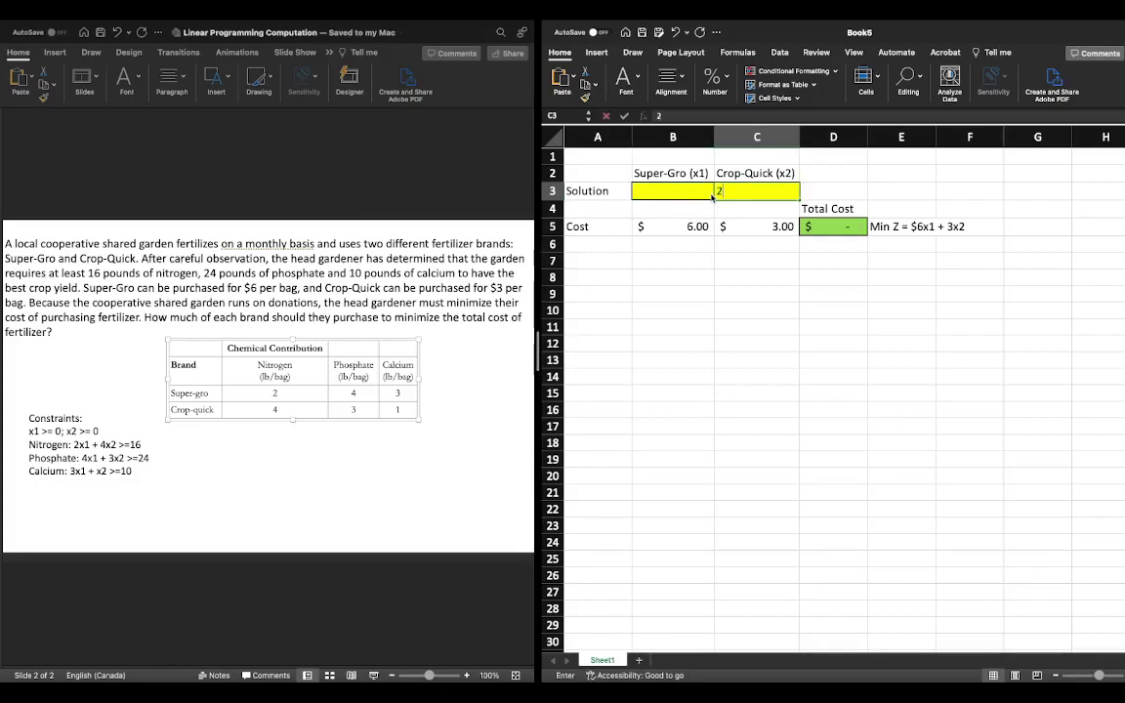
{"action": "key", "text": "Return"}
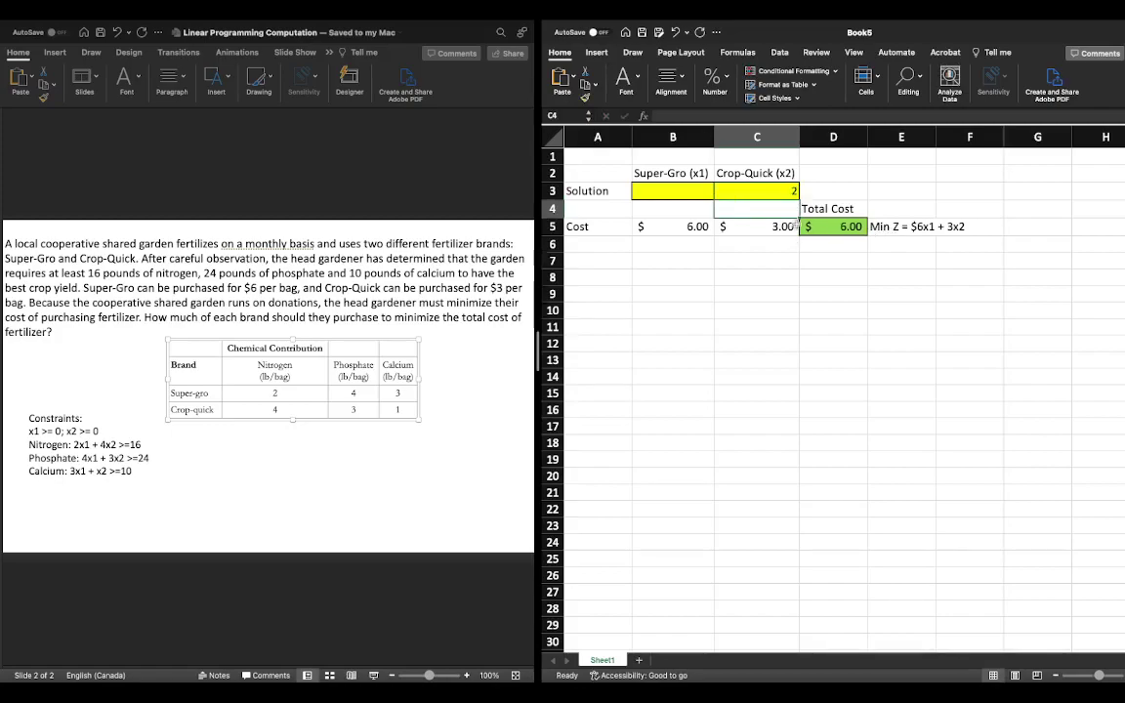
{"action": "left_click", "coordinate": [682, 192]}
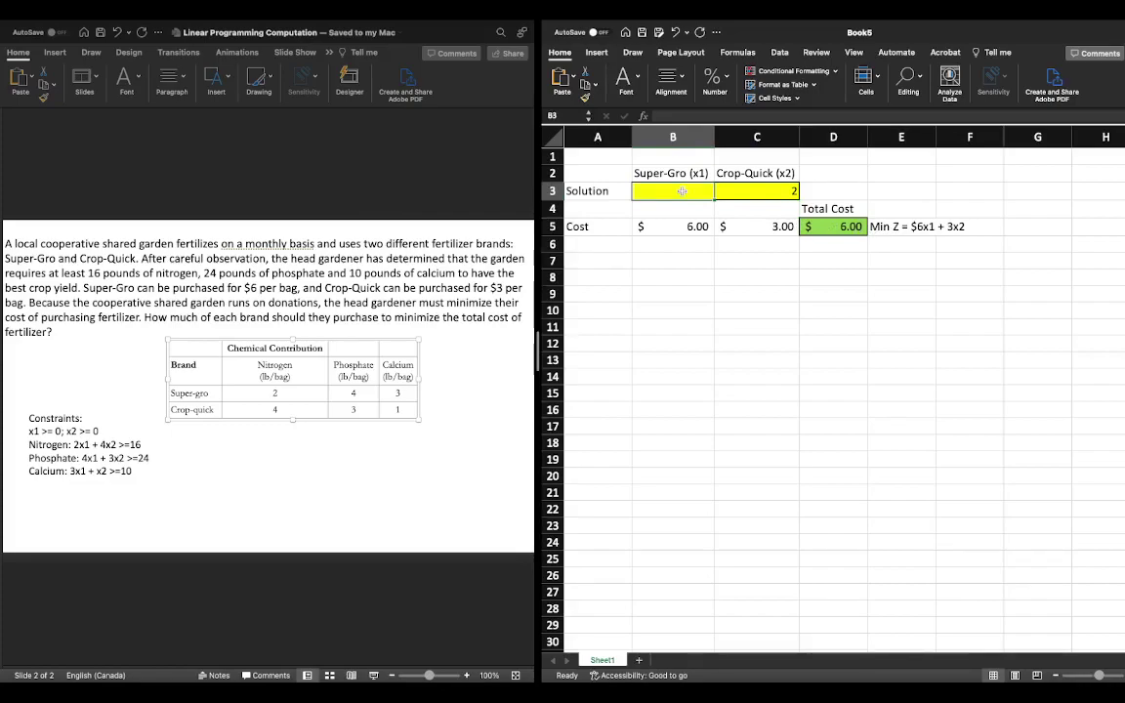
{"action": "type", "text": "3"}
{"action": "key", "text": "Return"}
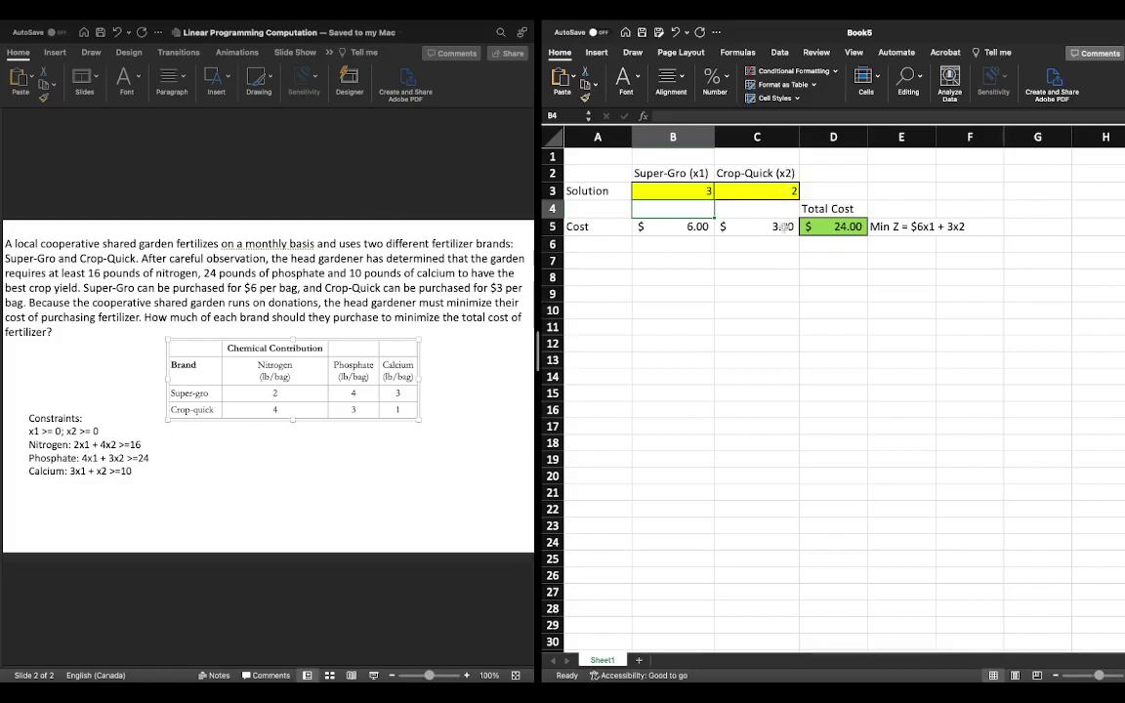
{"action": "left_click", "coordinate": [898, 230]}
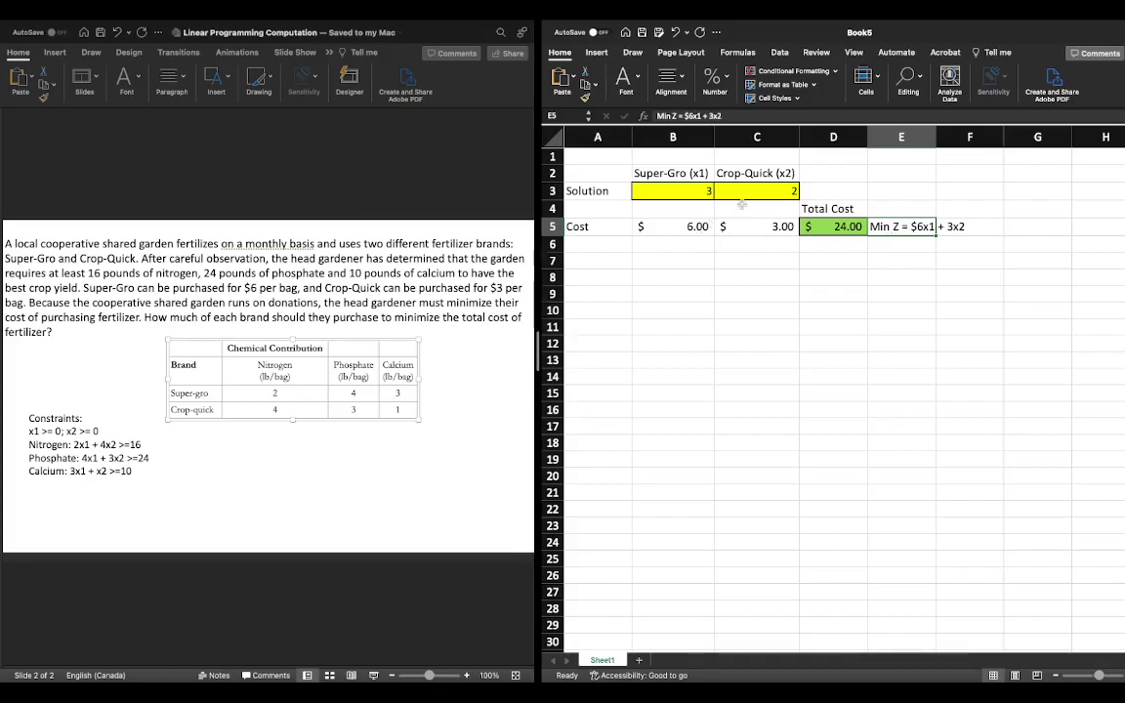
- Enter 0 in both solution cells, then clear B3 and C3 empty
{"action": "left_click", "coordinate": [710, 191]}
{"action": "type", "text": "0"}
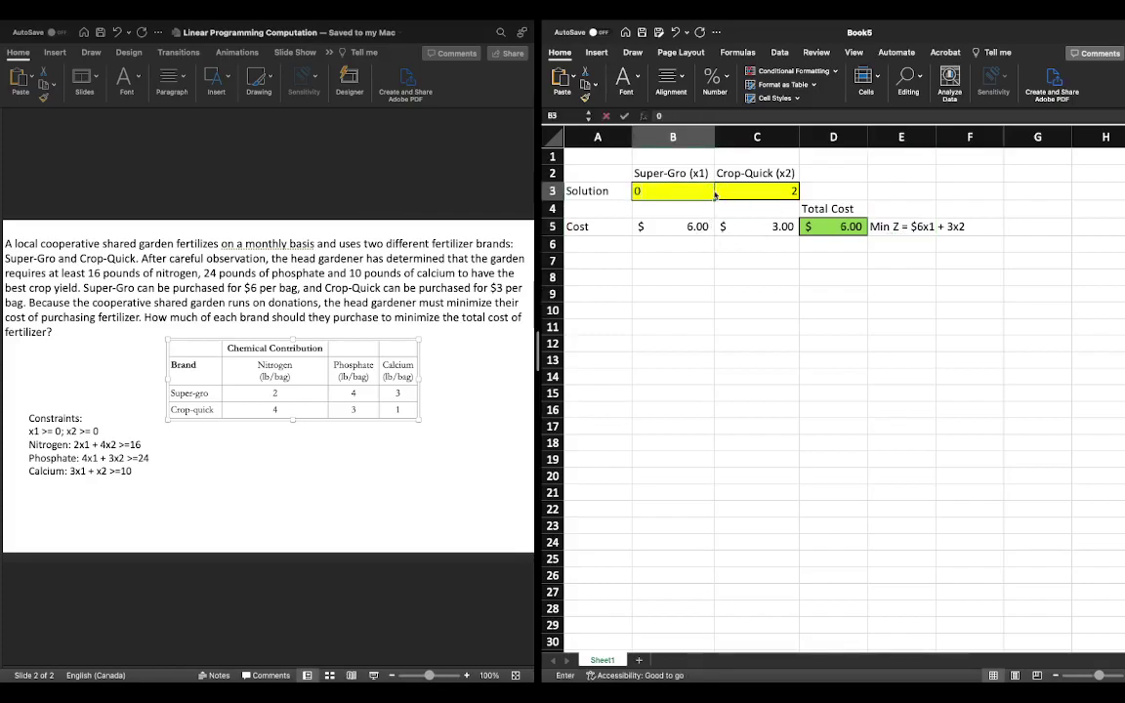
{"action": "key", "text": "Tab"}
{"action": "type", "text": "0"}
{"action": "key", "text": "Return"}
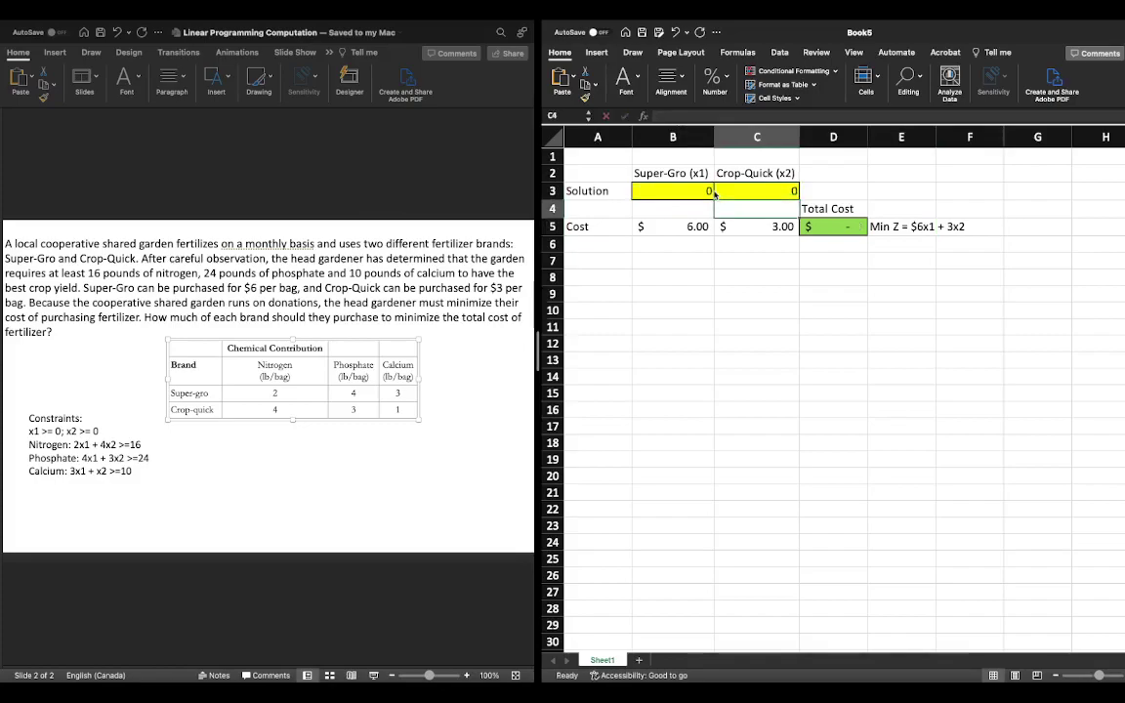
{"action": "left_click", "coordinate": [707, 191]}
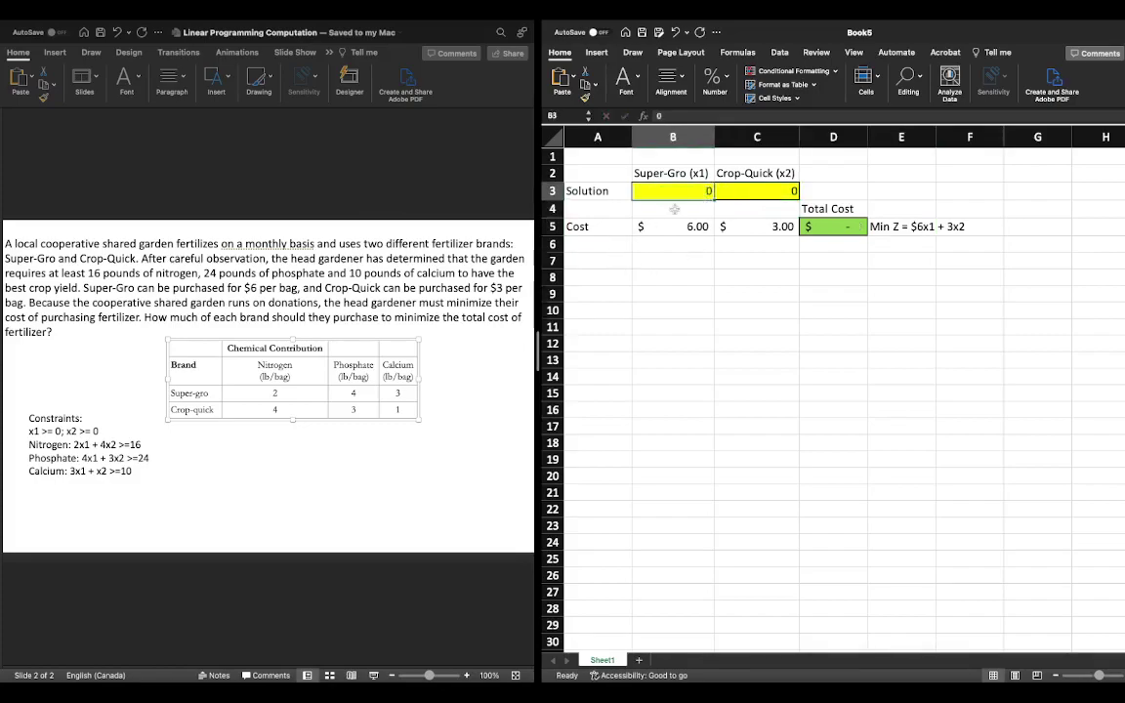
{"action": "key", "text": "Delete"}
{"action": "left_click", "coordinate": [737, 193]}
{"action": "key", "text": "Delete"}
{"action": "left_click", "coordinate": [611, 259]}
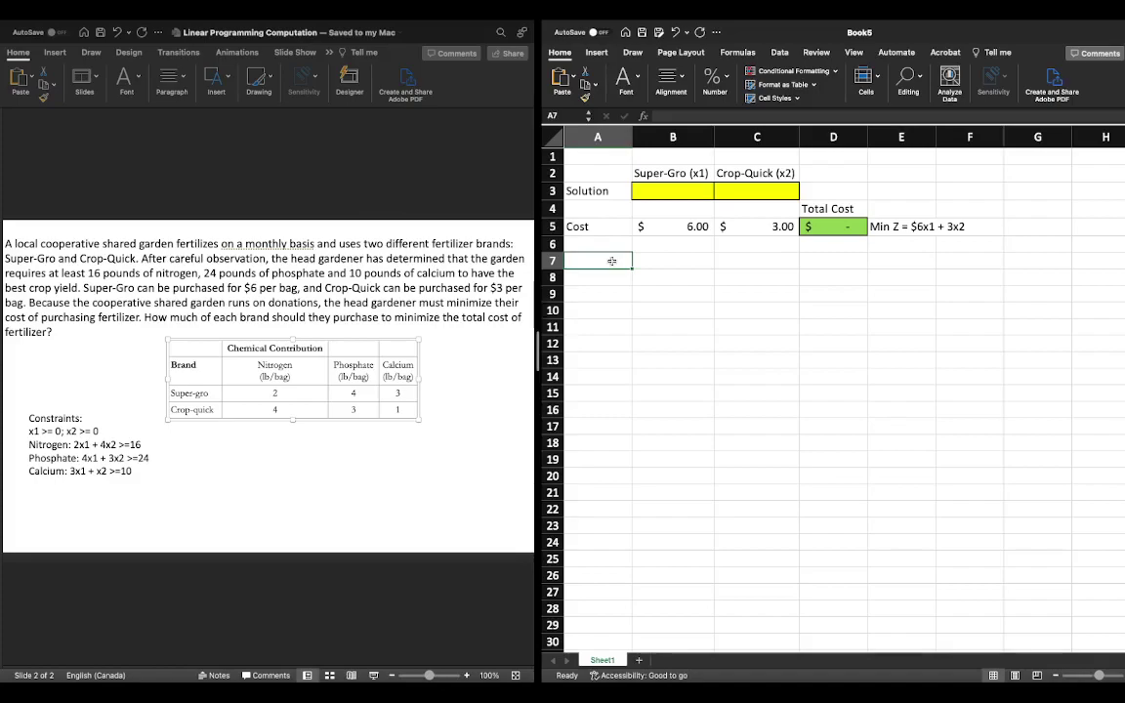
- Add a Constraints heading in A7 and a Nitrogen row with coefficients 2 and 4
{"action": "left_click", "coordinate": [607, 279]}
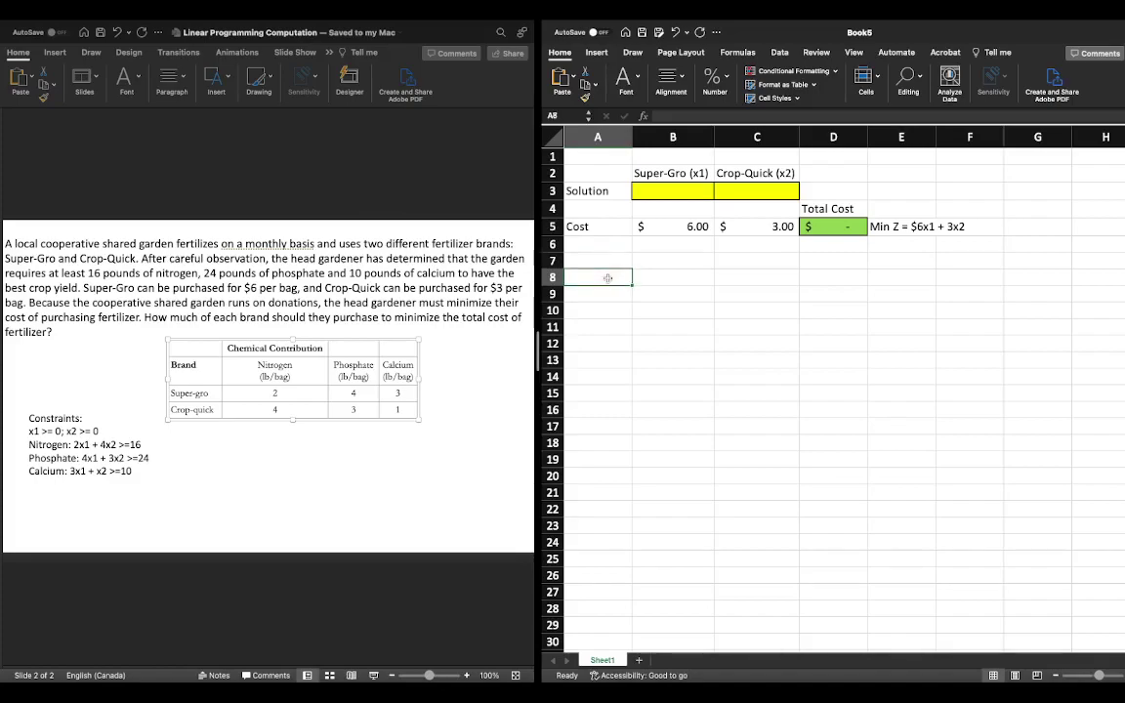
{"action": "key", "text": "Up"}
{"action": "type", "text": "Co"}
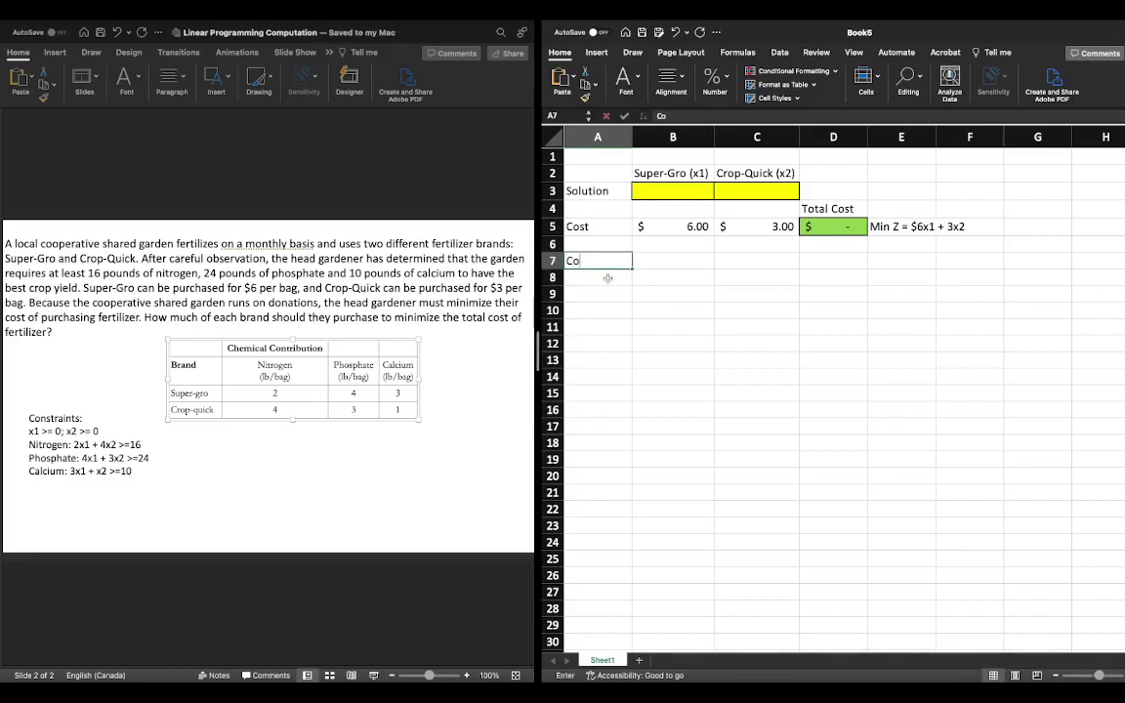
{"action": "type", "text": "ntstraints"}
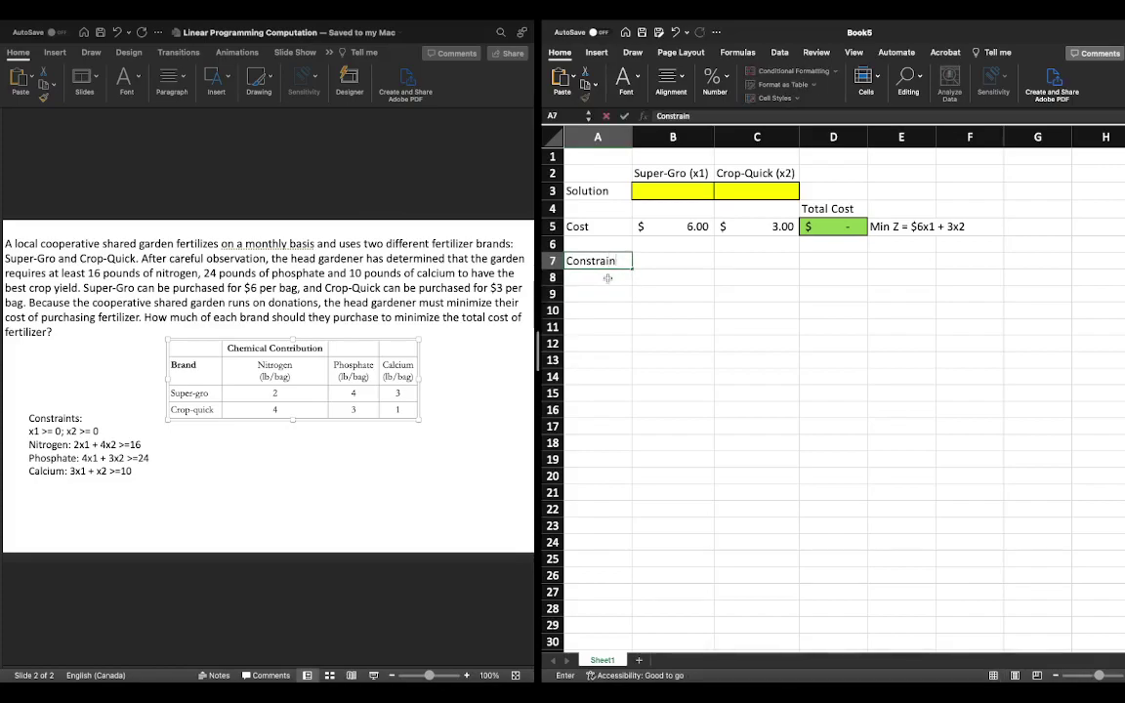
{"action": "key", "text": "Return"}
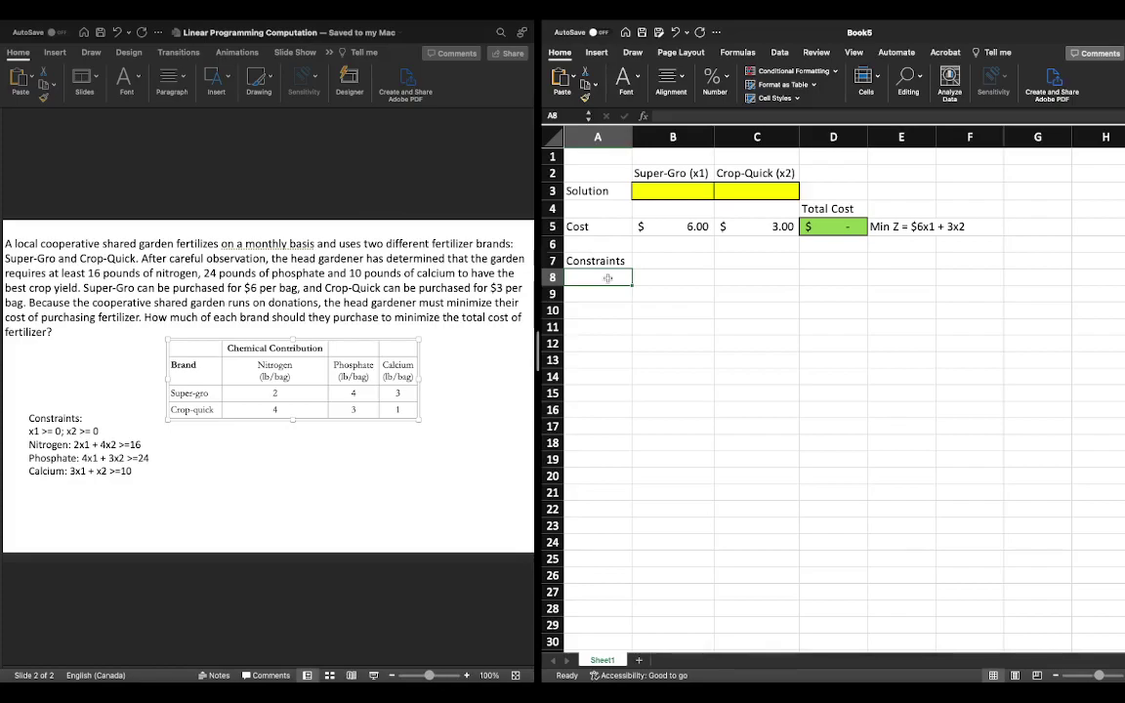
{"action": "type", "text": "Nit"}
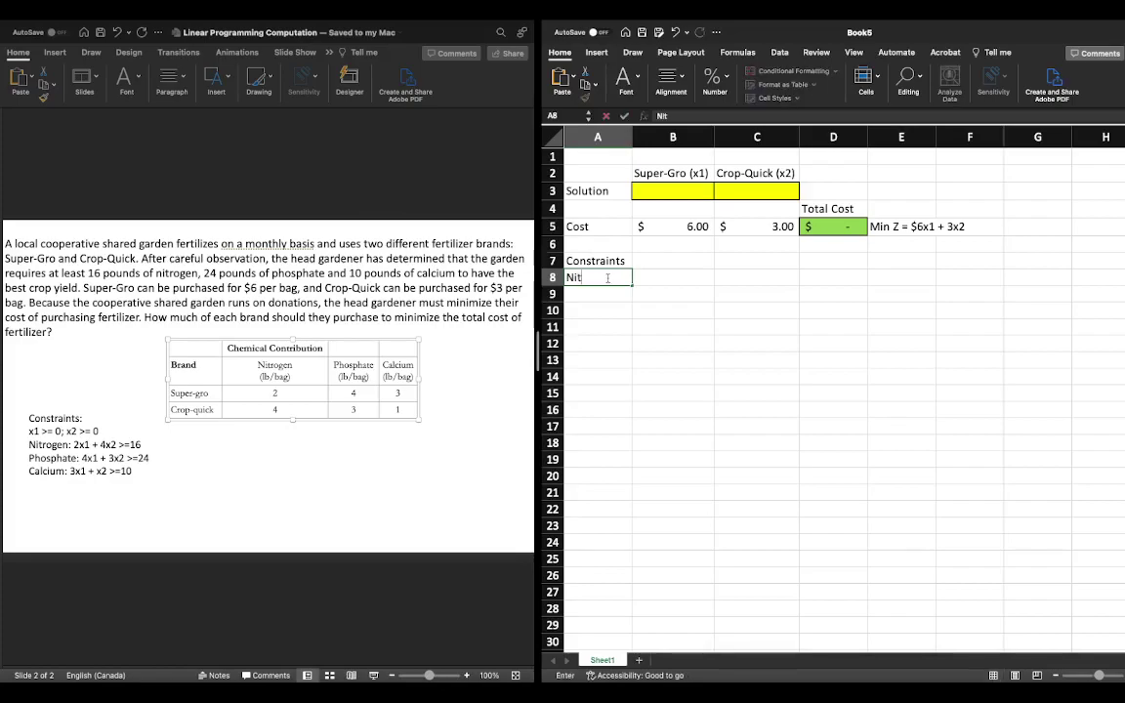
{"action": "type", "text": "rogen"}
{"action": "key", "text": "Tab"}
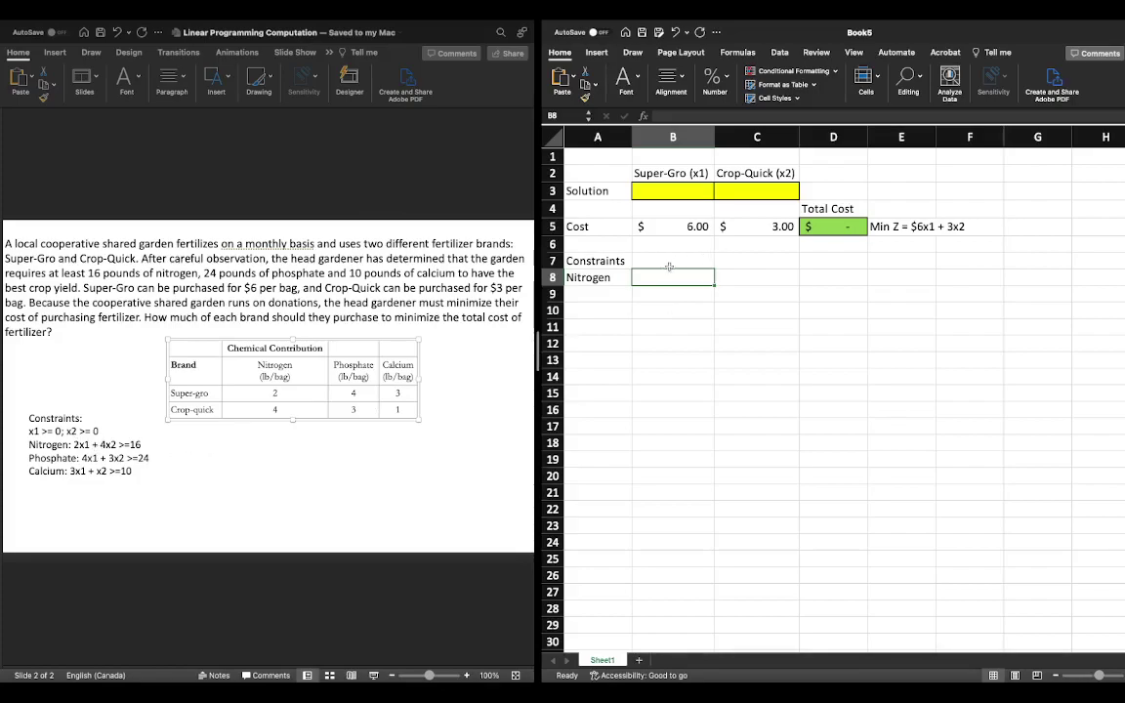
{"action": "type", "text": "2"}
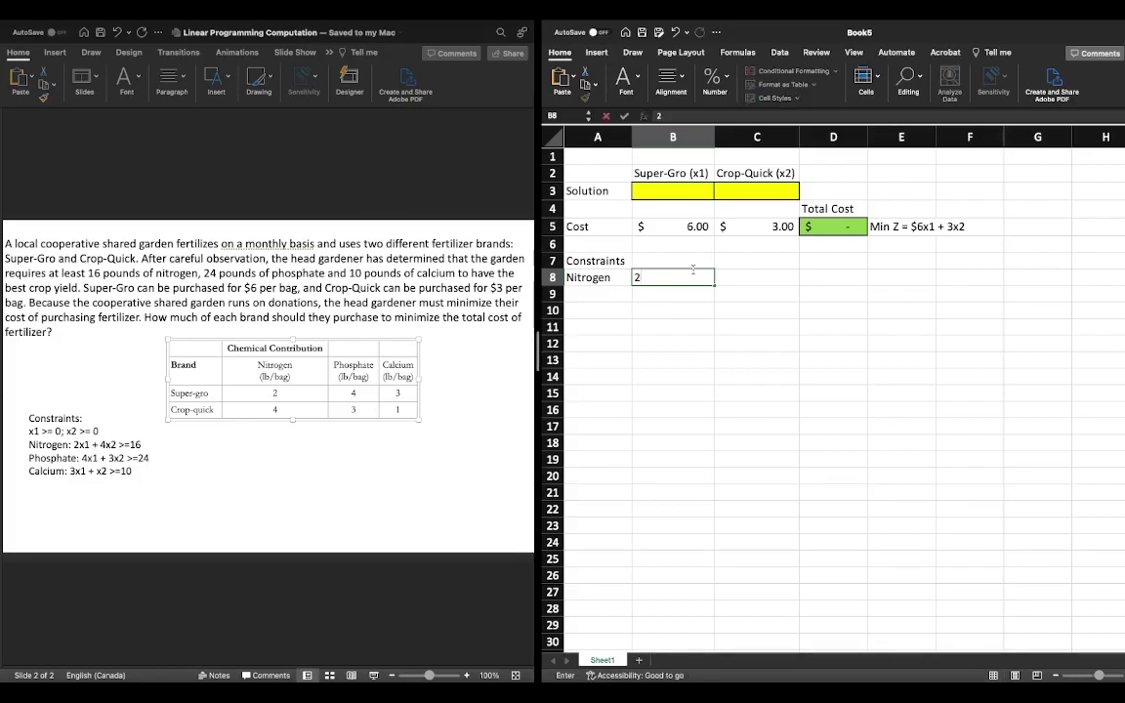
{"action": "key", "text": "Tab"}
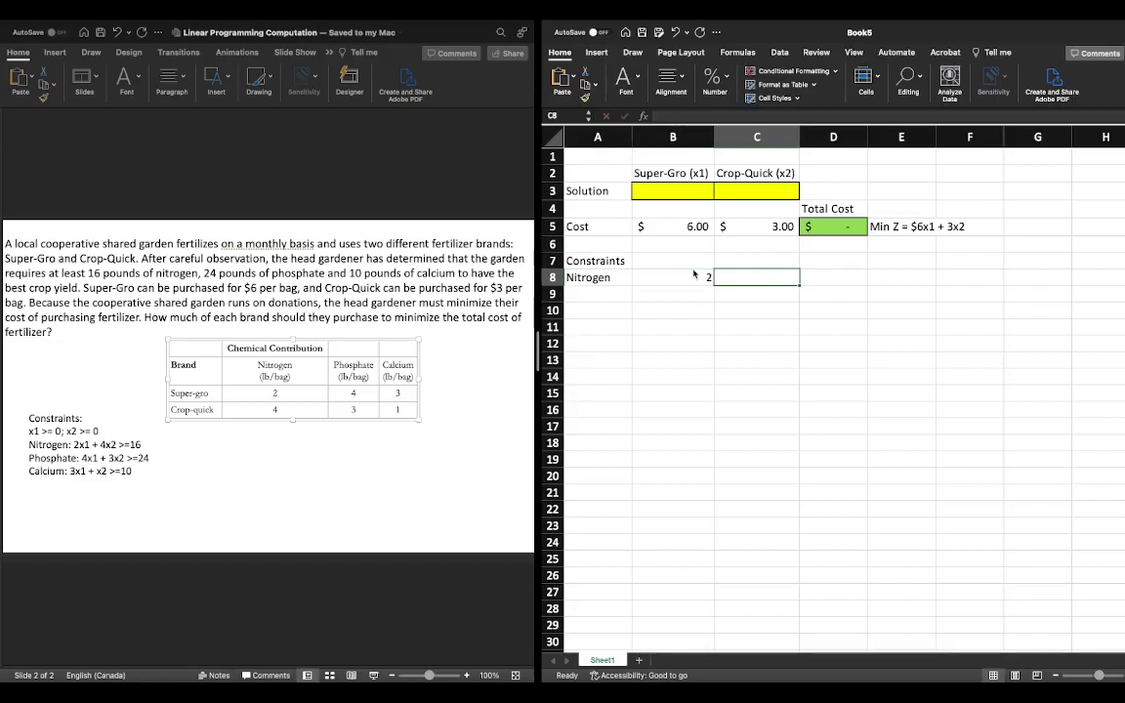
{"action": "type", "text": "4"}
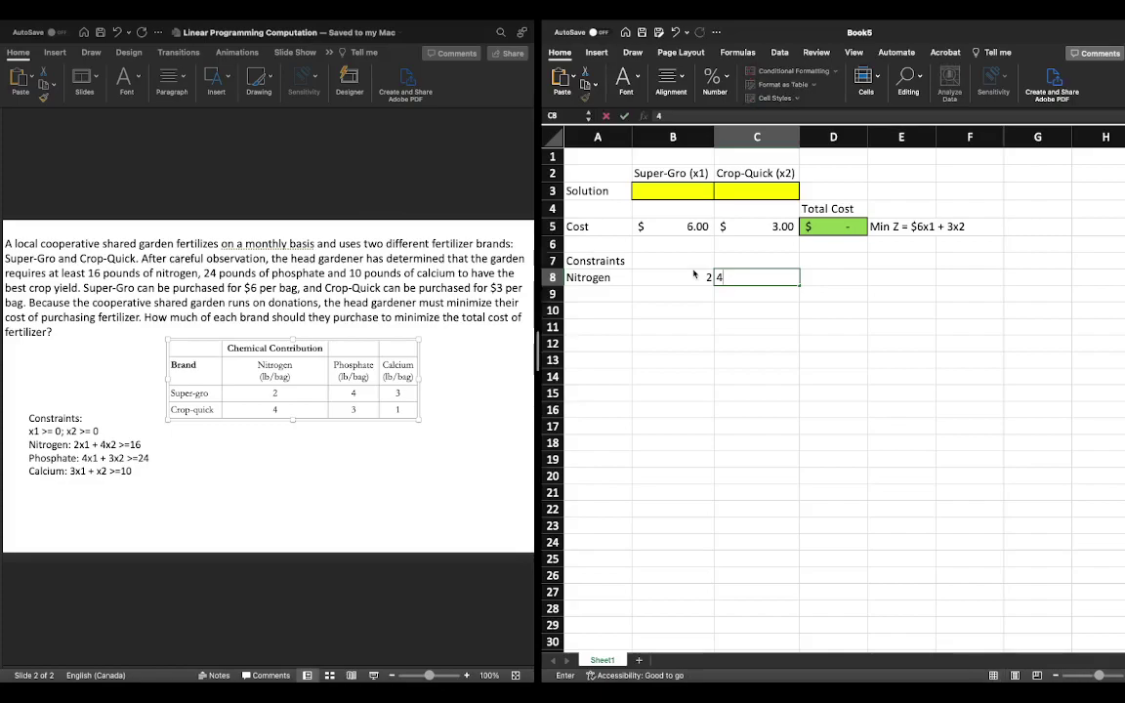
{"action": "key", "text": "Tab"}
{"action": "key", "text": "Up"}
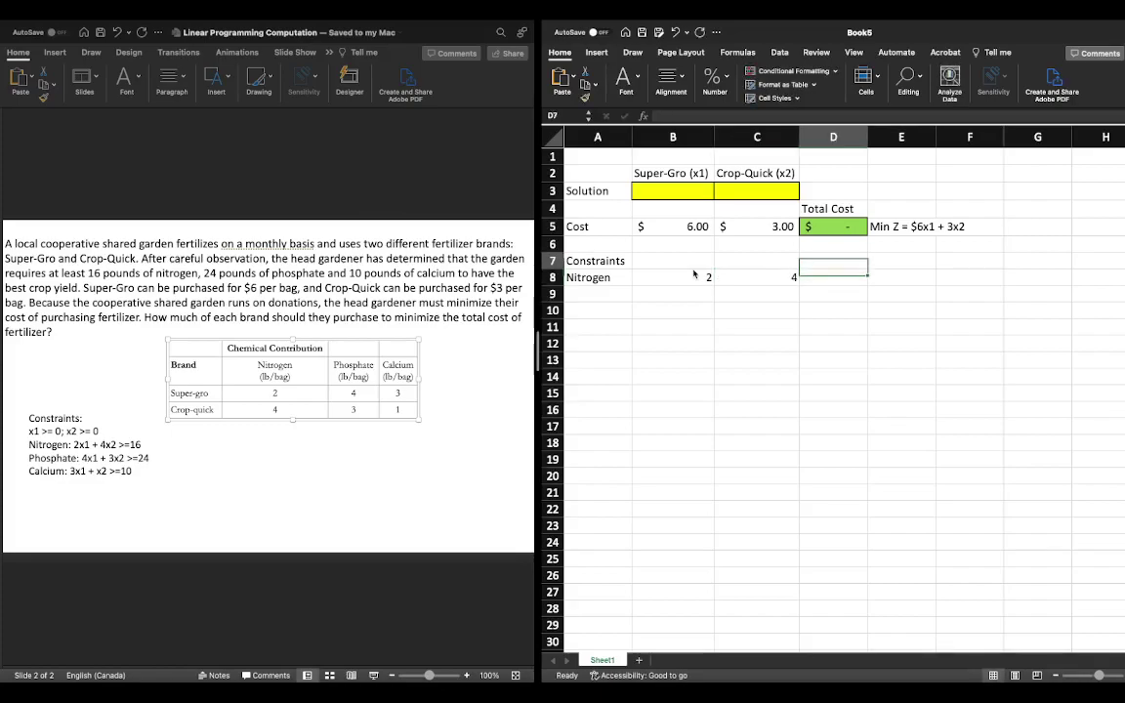
- Add LHS and RHS headings and give nitrogen a >= 16 requirement
{"action": "type", "text": "LHS"}
{"action": "key", "text": "Tab"}
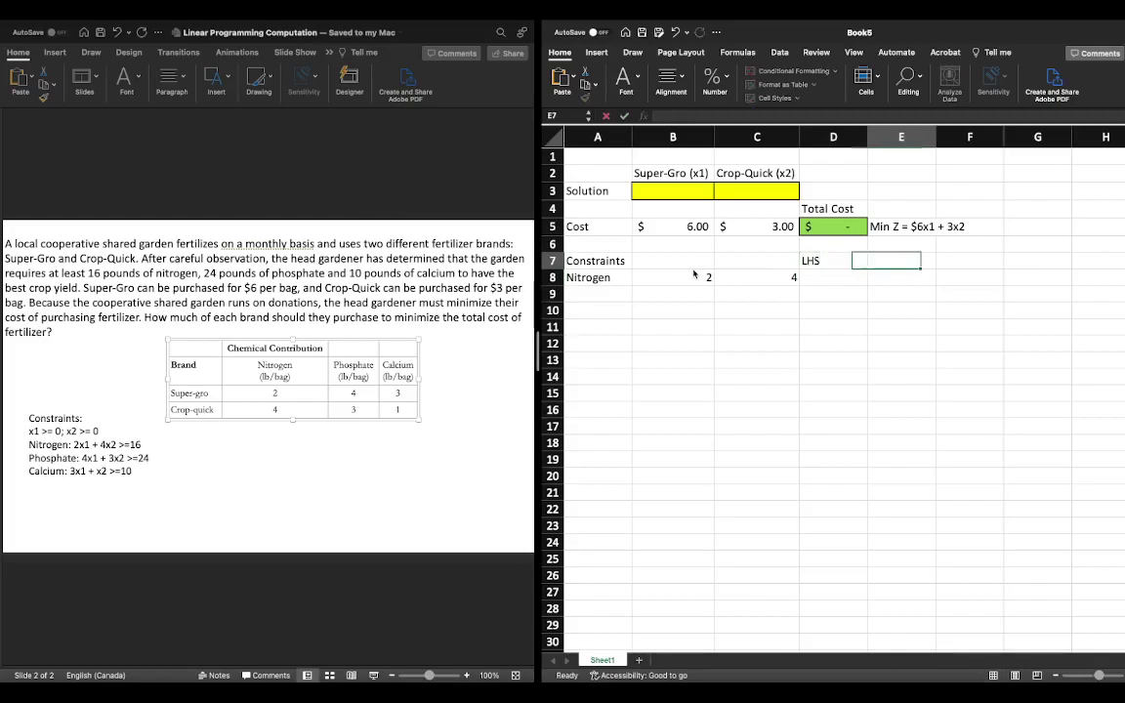
{"action": "key", "text": "Tab"}
{"action": "type", "text": "RHS"}
{"action": "key", "text": "Return"}
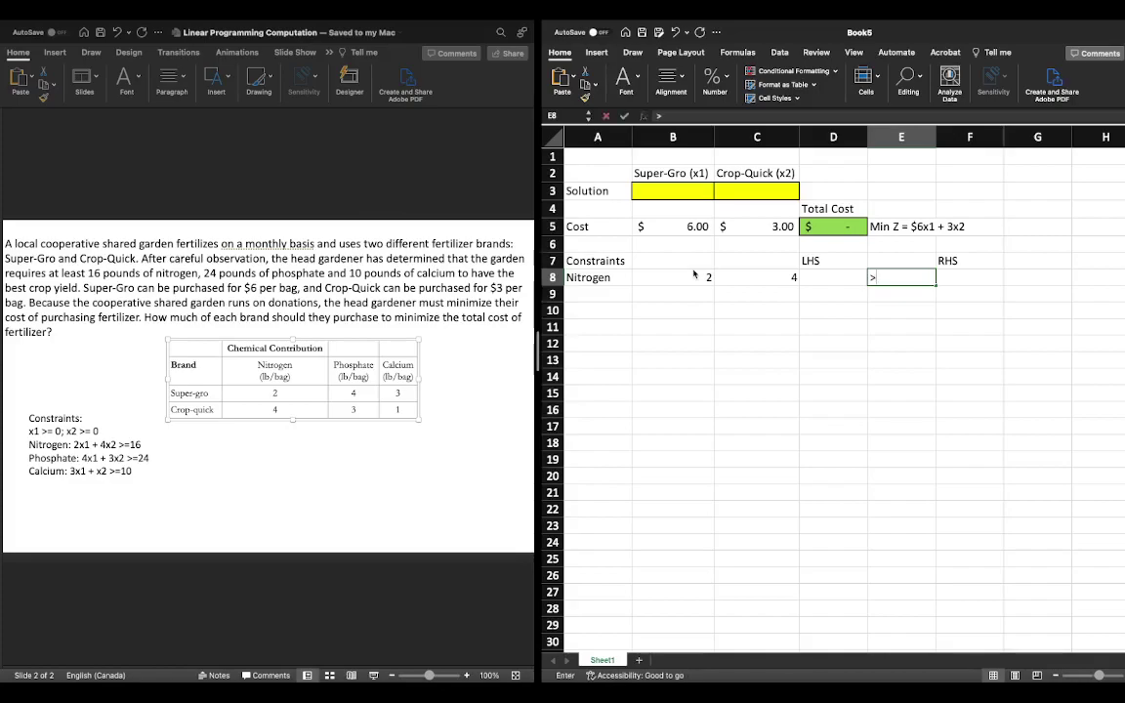
{"action": "type", "text": ">="}
{"action": "key", "text": "Tab"}
{"action": "type", "text": "16"}
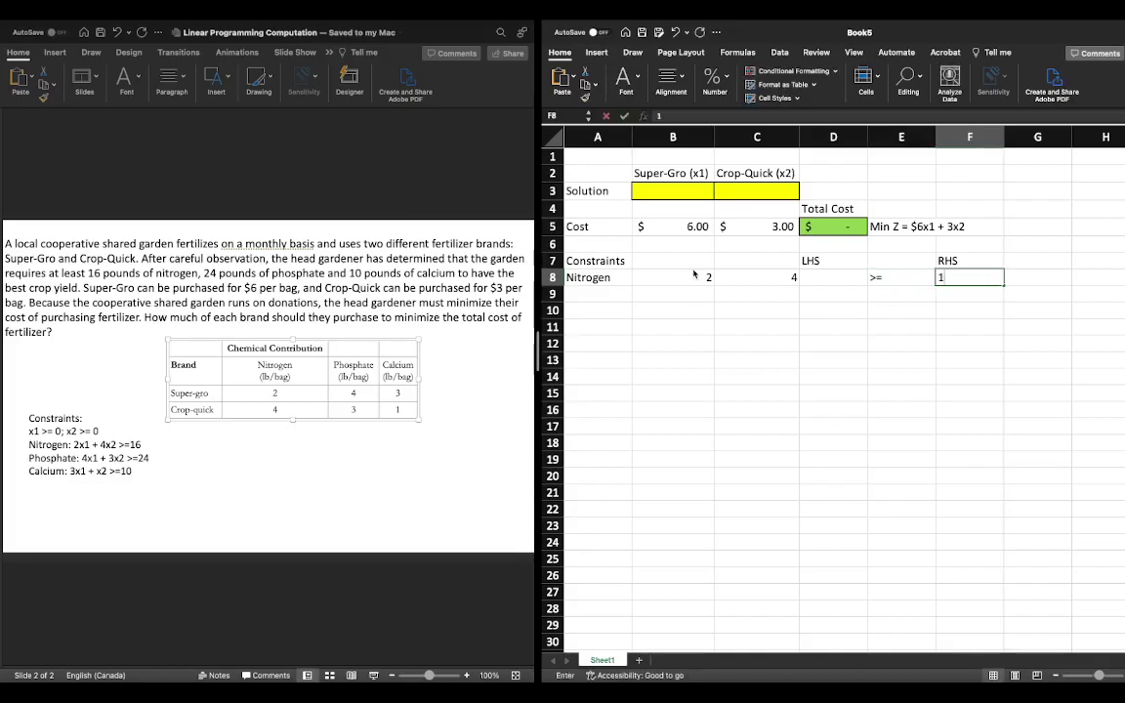
{"action": "key", "text": "Return"}
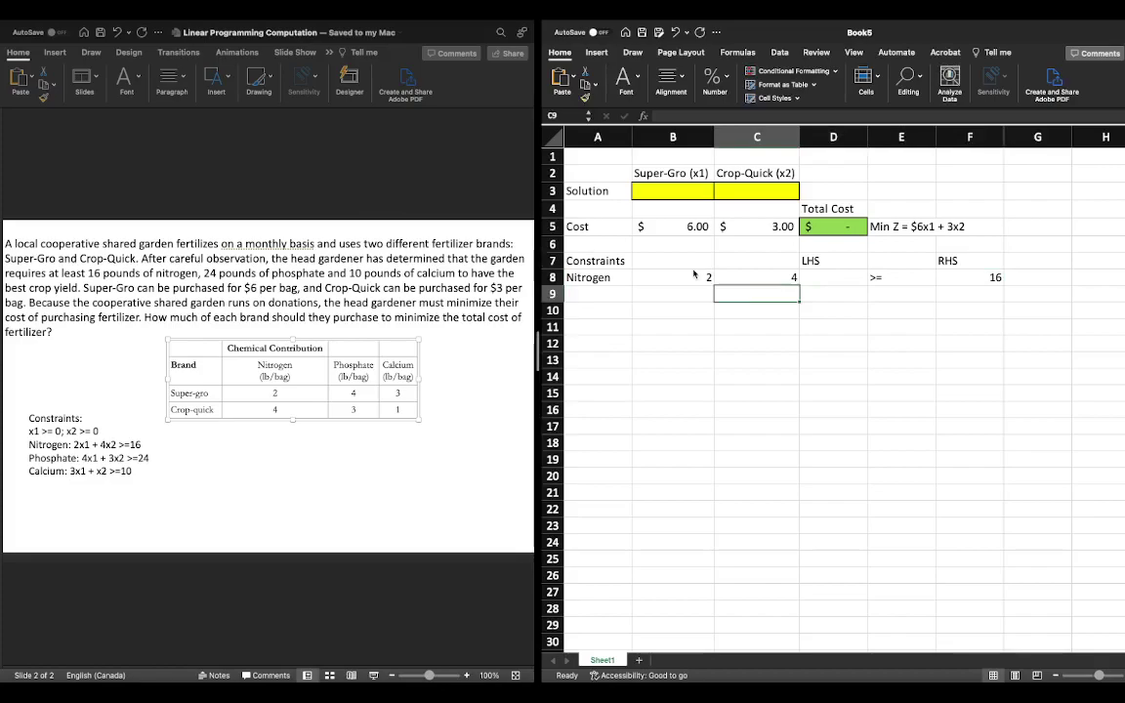
{"action": "key", "text": "Up"}
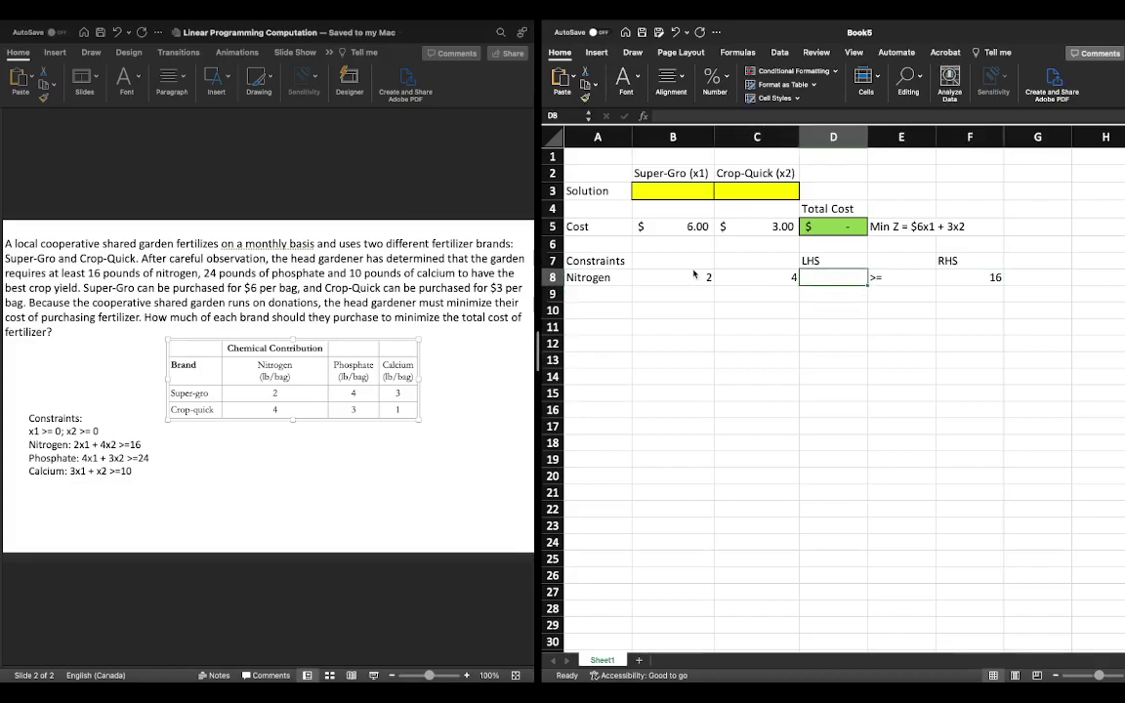
- Add a Phosphate row with coefficients 4 and 3 and >= 24
{"action": "left_click", "coordinate": [608, 296]}
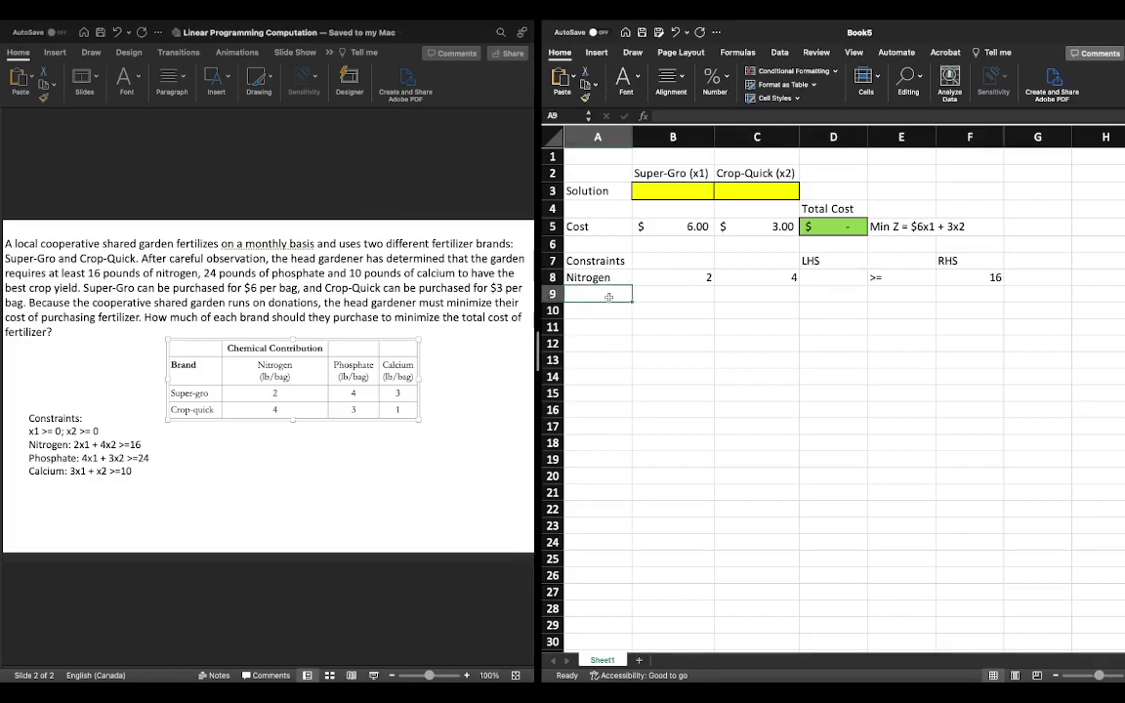
{"action": "type", "text": "Phosphate"}
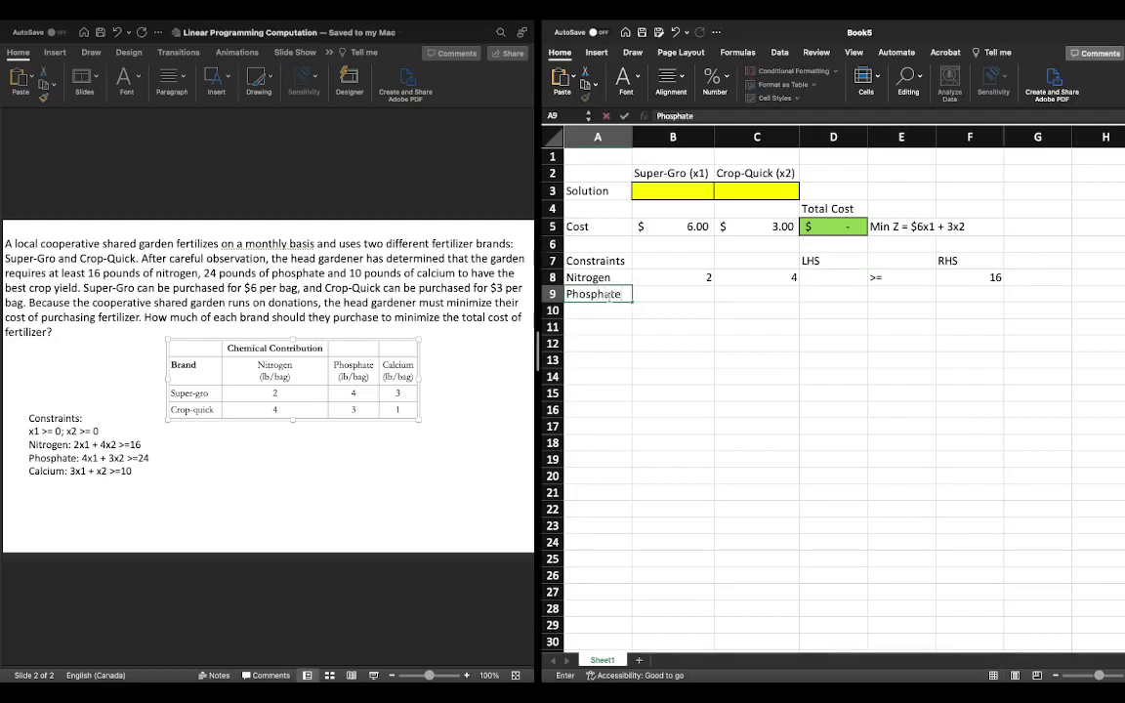
{"action": "key", "text": "Tab"}
{"action": "type", "text": "4"}
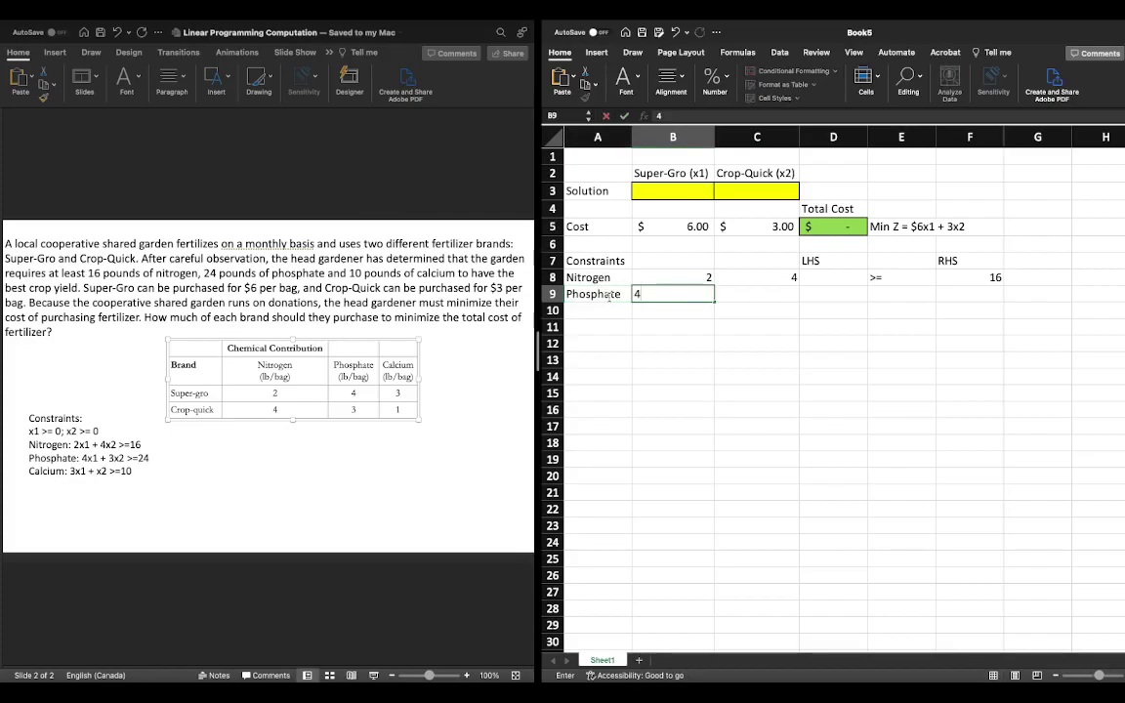
{"action": "key", "text": "Tab"}
{"action": "type", "text": "3"}
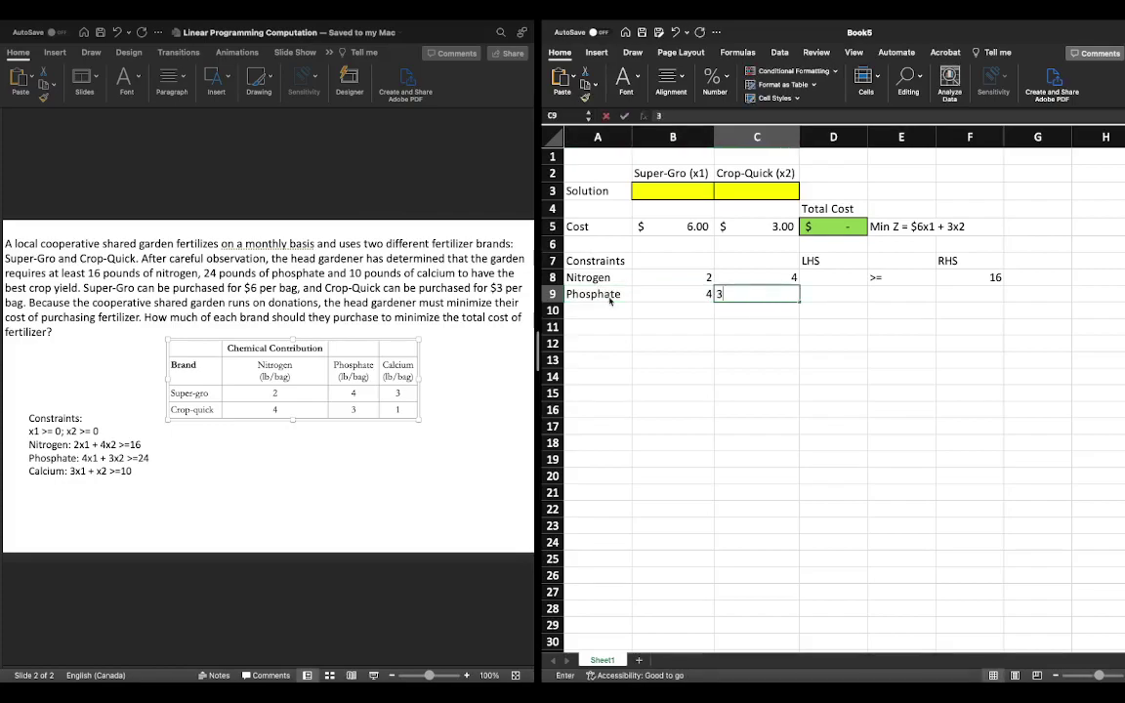
{"action": "key", "text": "Tab"}
{"action": "key", "text": "Tab"}
{"action": "type", "text": ">="}
{"action": "key", "text": "Tab"}
{"action": "type", "text": "24"}
{"action": "key", "text": "Return"}
- Add a Calcium row with coefficients 3 and 1 and >= 10
{"action": "key", "text": "Left"}
{"action": "key", "text": "Left"}
{"action": "key", "text": "Left"}
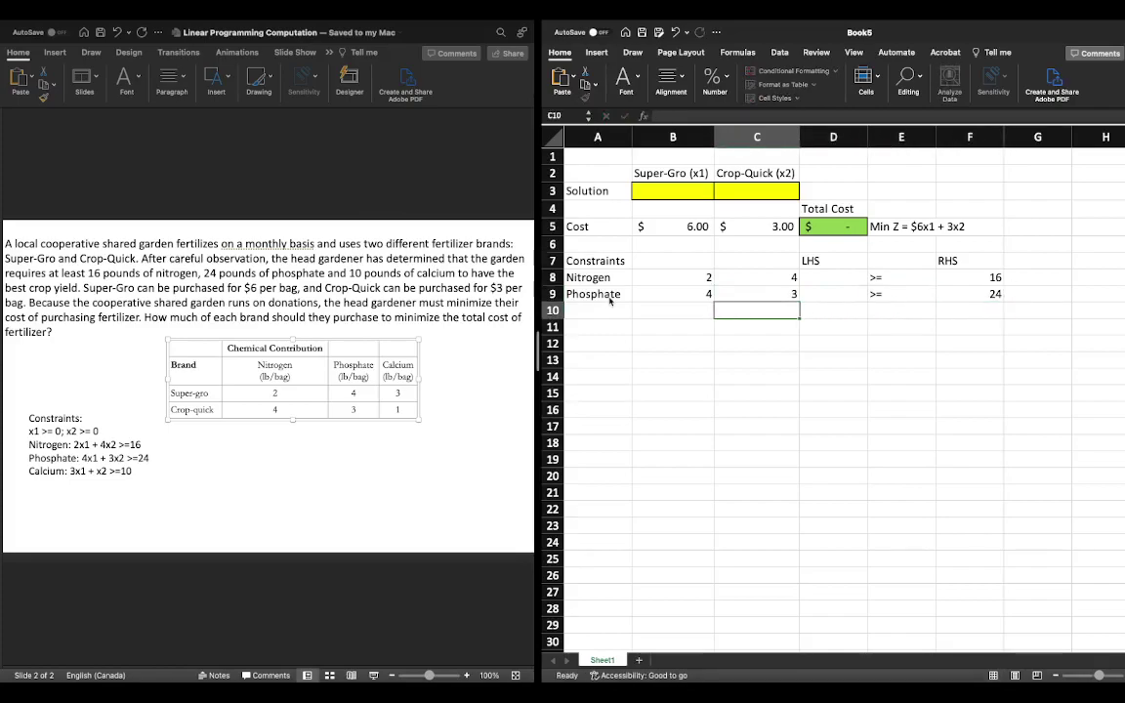
{"action": "key", "text": "Left"}
{"action": "key", "text": "Left"}
{"action": "type", "text": "Cal"}
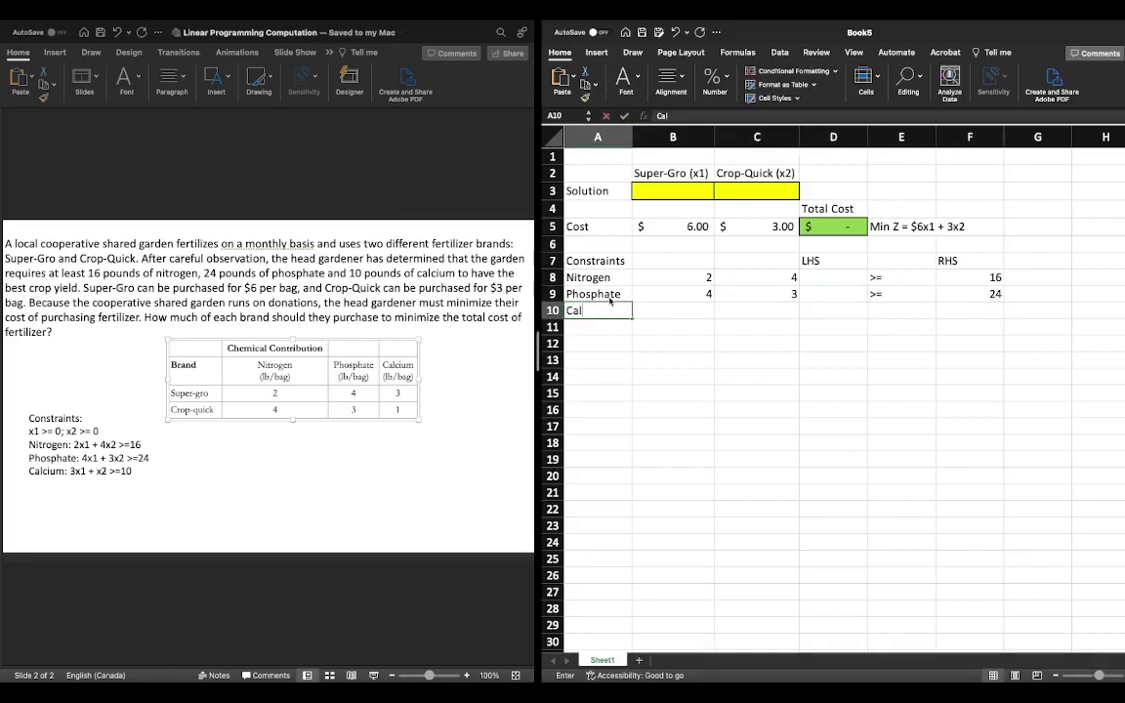
{"action": "type", "text": "cium"}
{"action": "key", "text": "Tab"}
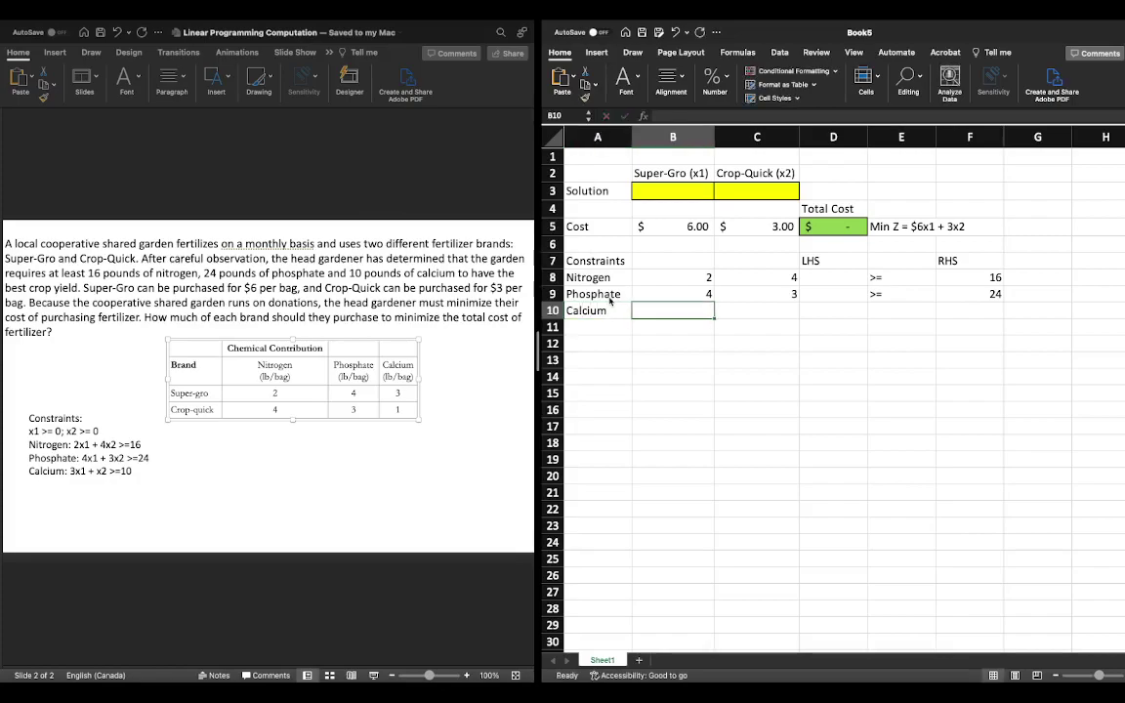
{"action": "type", "text": "3"}
{"action": "key", "text": "Tab"}
{"action": "type", "text": "1"}
{"action": "key", "text": "Tab"}
{"action": "key", "text": "Tab"}
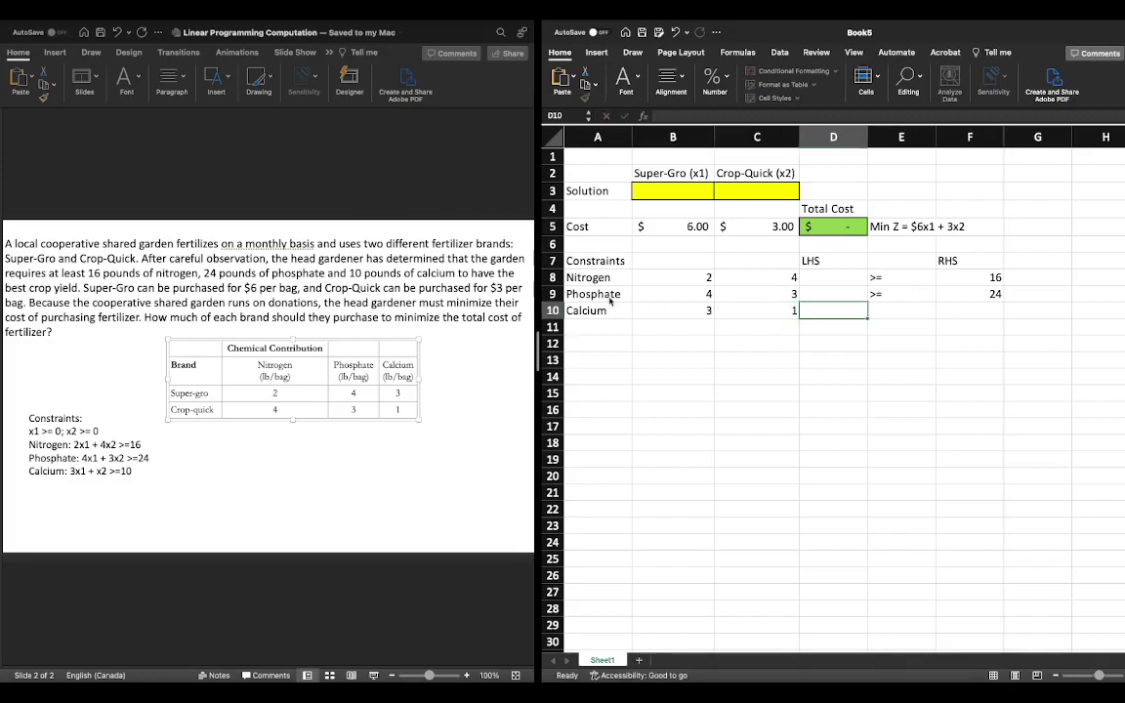
{"action": "type", "text": ">="}
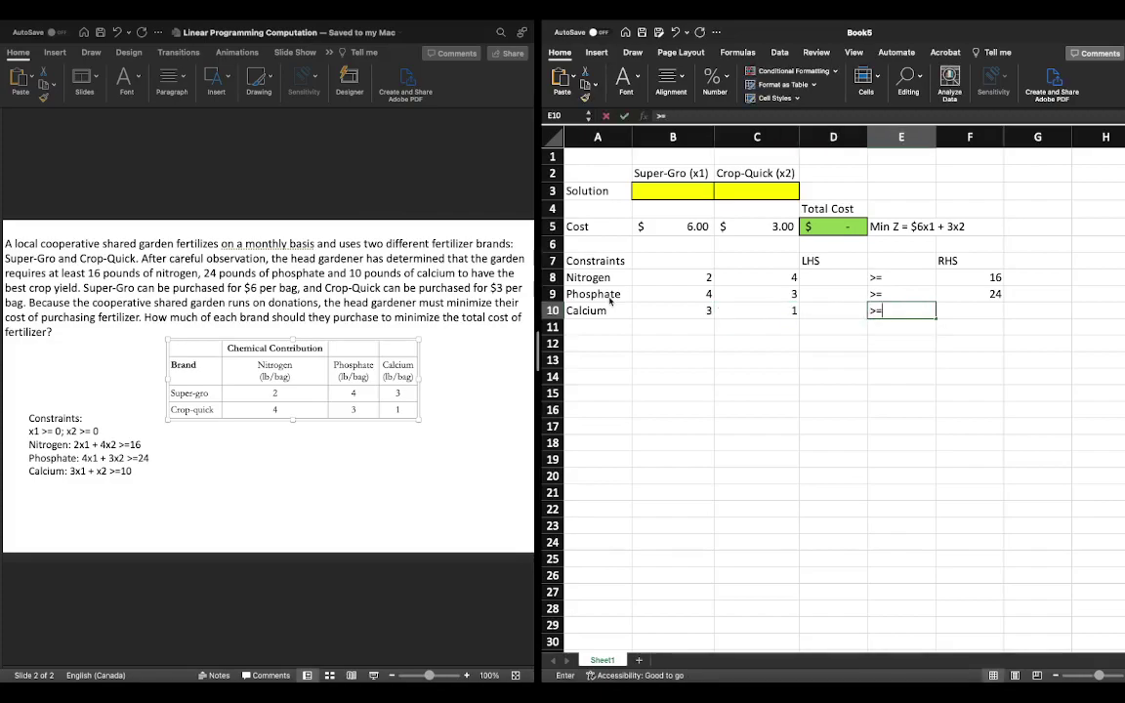
{"action": "key", "text": "Tab"}
{"action": "type", "text": "10"}
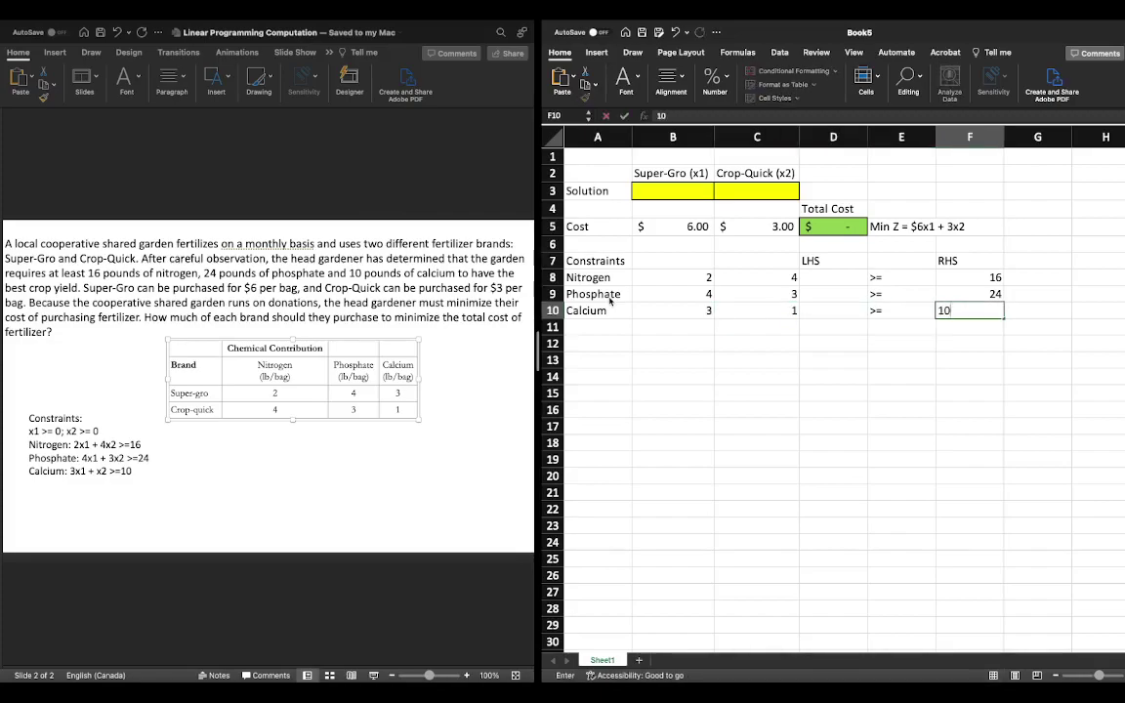
{"action": "key", "text": "Return"}
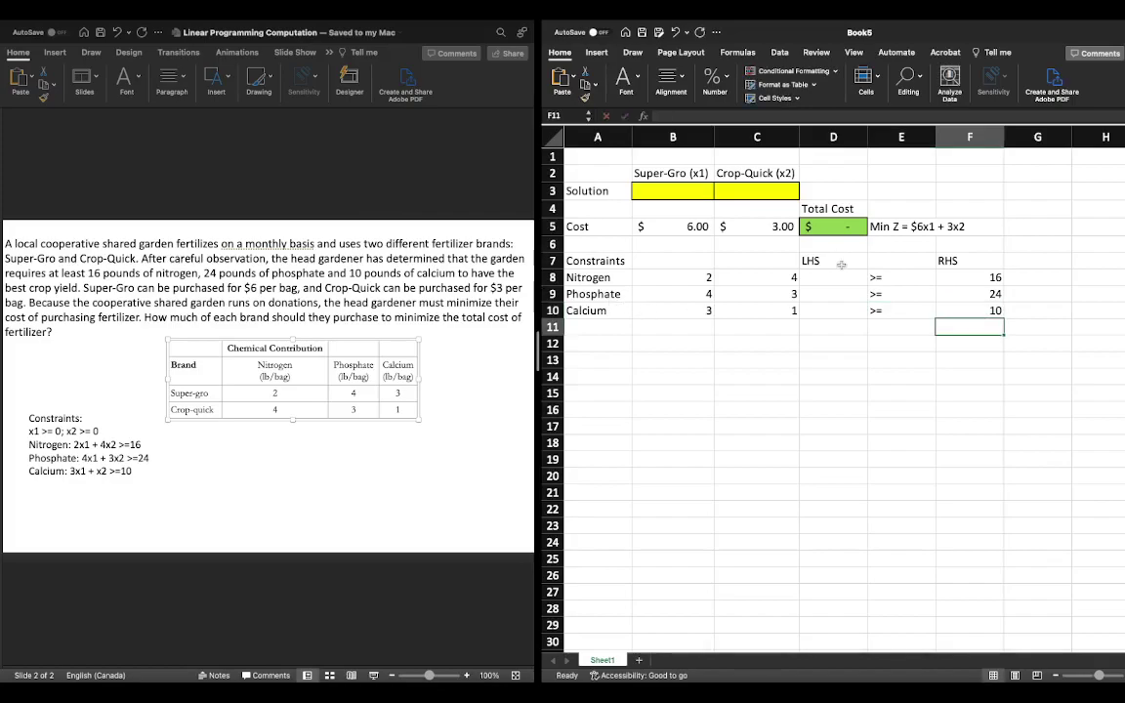
{"action": "left_click", "coordinate": [836, 274]}
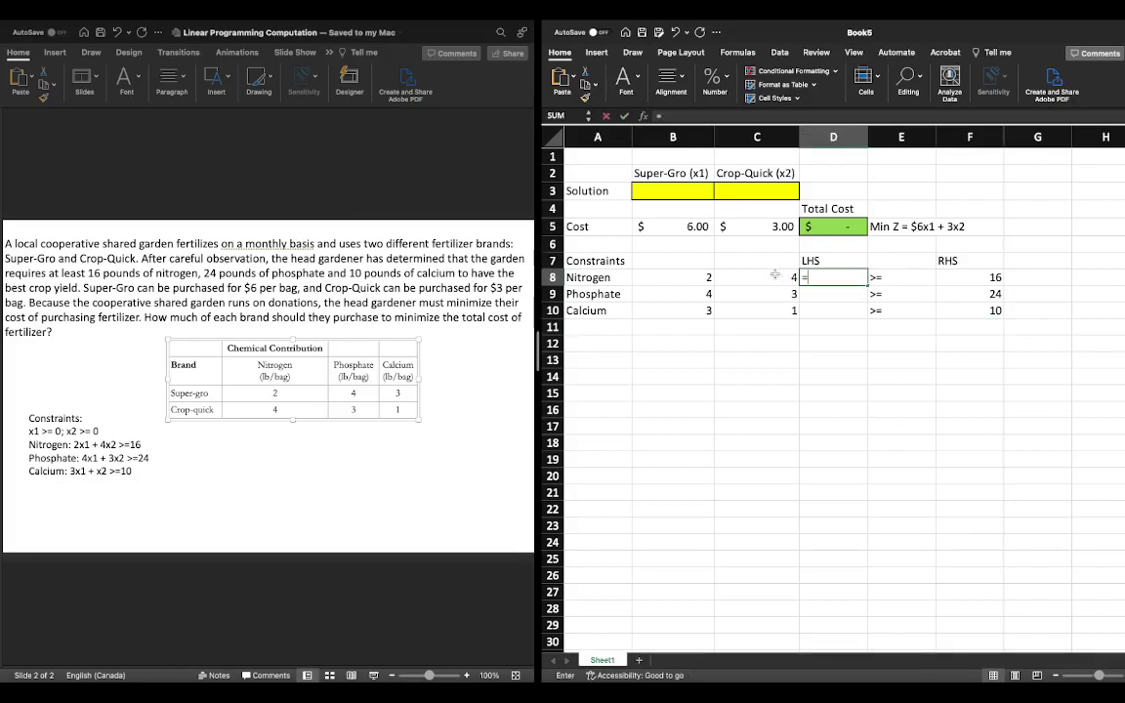
- In D8, start a SUMPRODUCT formula with B8:C8 and B3:C3 as its two arrays
{"action": "type", "text": "=pr"}
{"action": "key", "text": "BackSpace"}
{"action": "key", "text": "BackSpace"}
{"action": "type", "text": "SUMPR"}
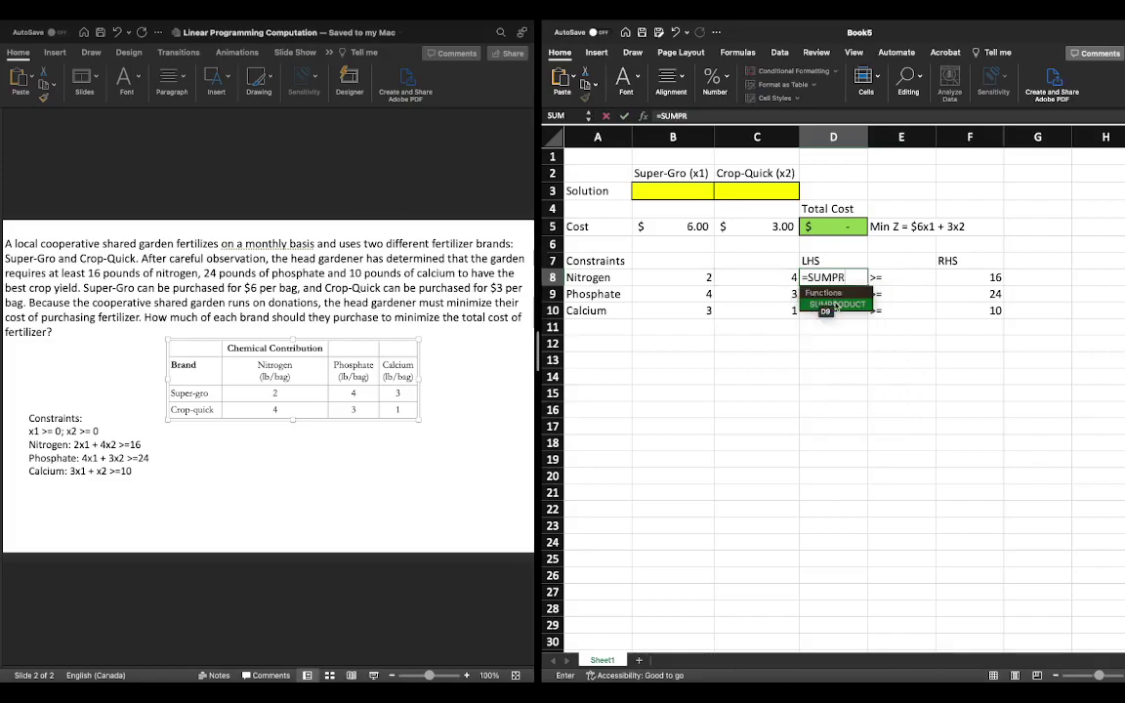
{"action": "double_click", "coordinate": [823, 306]}
{"action": "left_click_drag", "start_coordinate": [687, 280], "coordinate": [746, 280]}
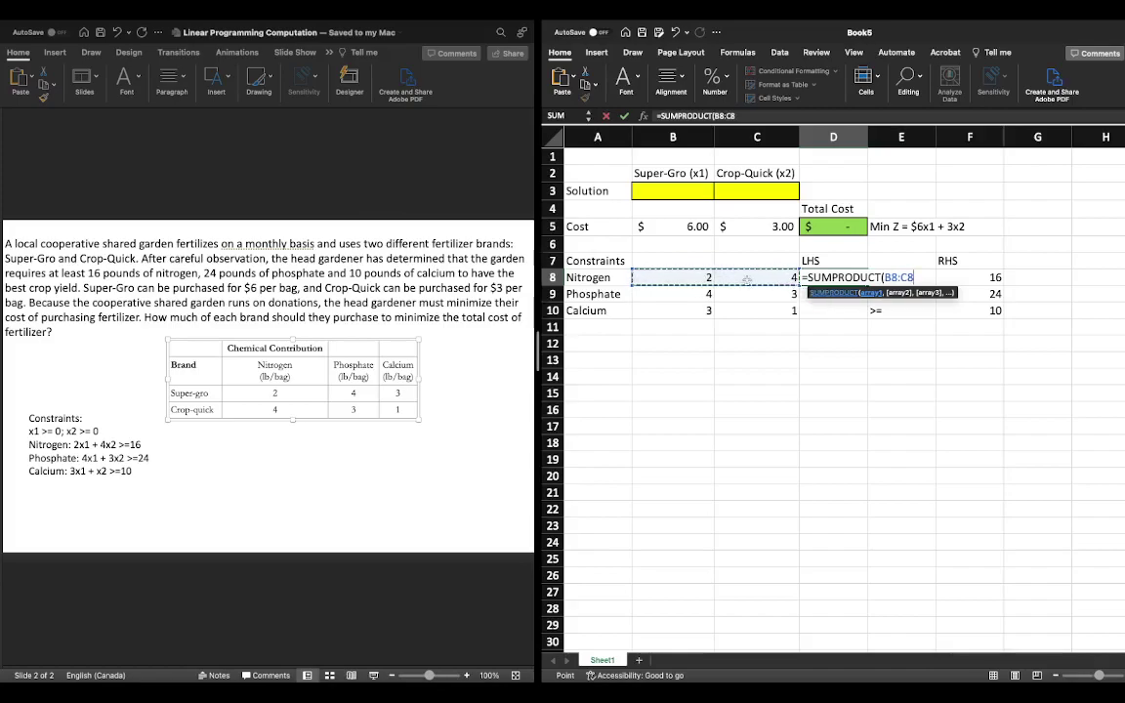
{"action": "type", "text": ","}
{"action": "left_click_drag", "start_coordinate": [675, 191], "coordinate": [747, 191]}
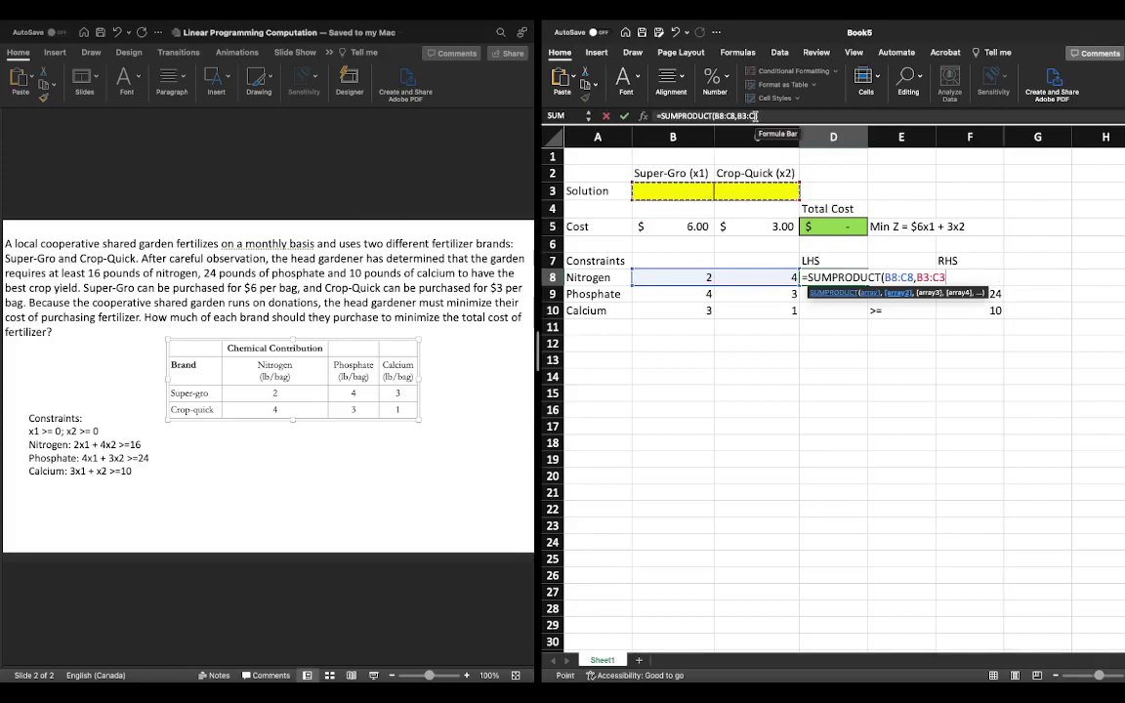
- Lock the second array as $B$3:$C$3, close the bracket and commit =SUMPRODUCT(B8:C8,$B$3:$C$3)
{"action": "left_click", "coordinate": [756, 116]}
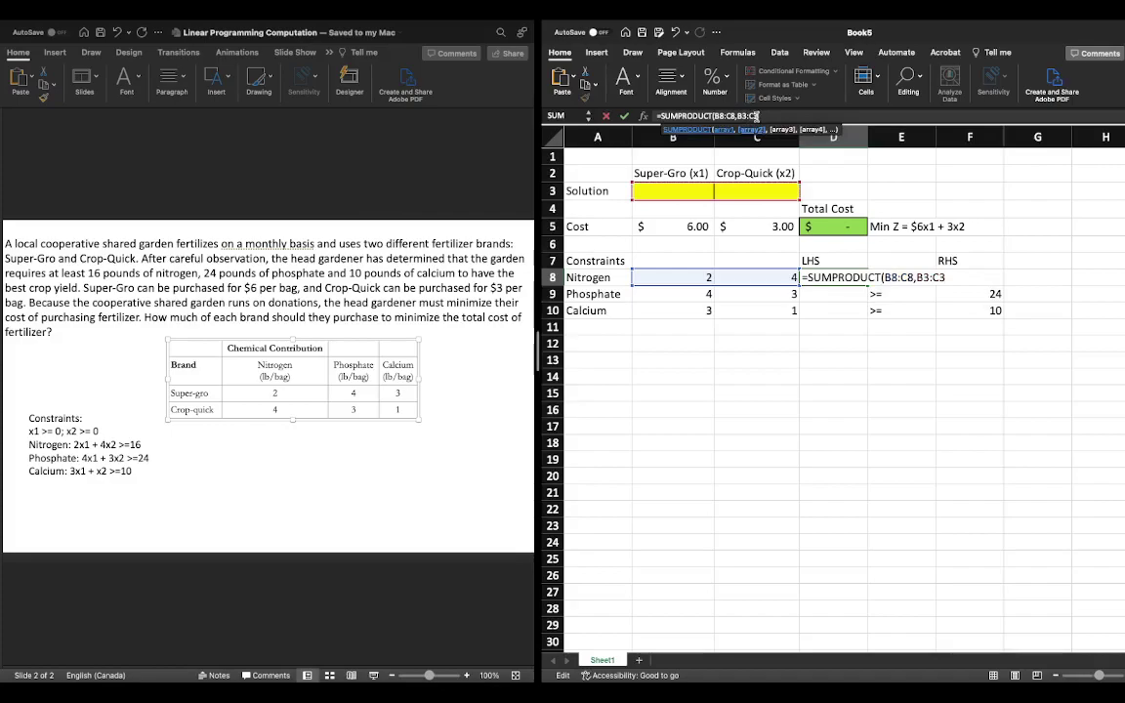
{"action": "key", "text": "Left"}
{"action": "type", "text": "$"}
{"action": "key", "text": "Left"}
{"action": "key", "text": "Left"}
{"action": "type", "text": "$"}
{"action": "key", "text": "Left"}
{"action": "key", "text": "Left"}
{"action": "key", "text": "Left"}
{"action": "type", "text": "$"}
{"action": "key", "text": "Left"}
{"action": "key", "text": "Left"}
{"action": "type", "text": "$"}
{"action": "left_click", "coordinate": [789, 116]}
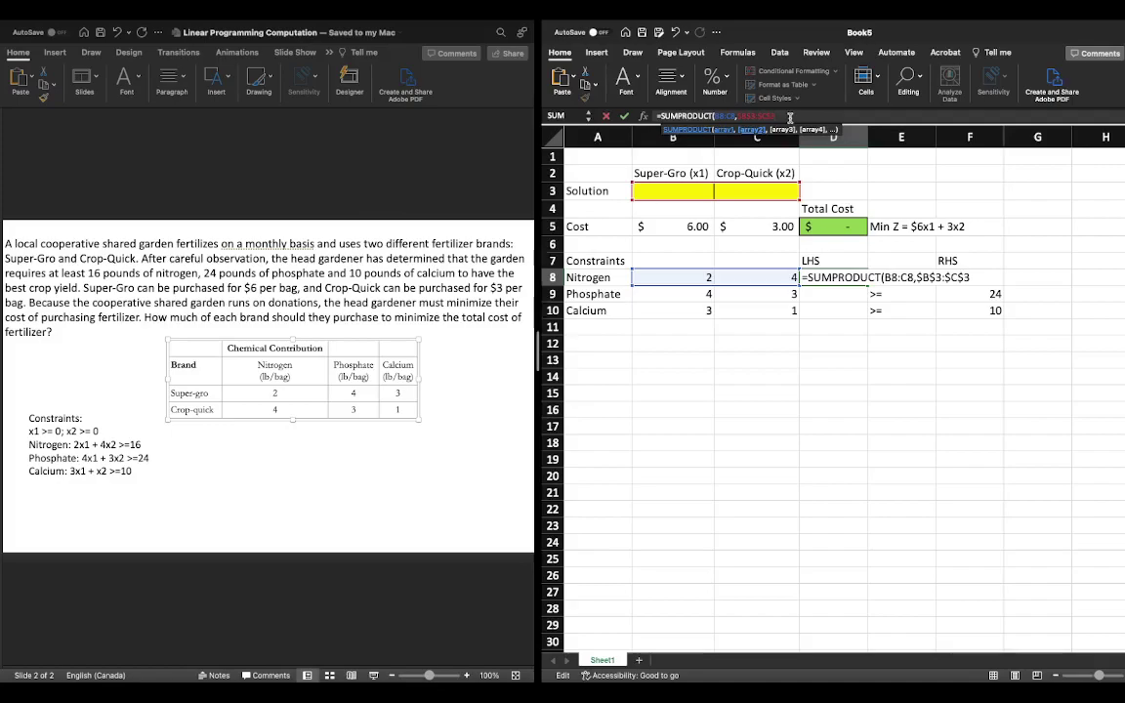
{"action": "type", "text": ")"}
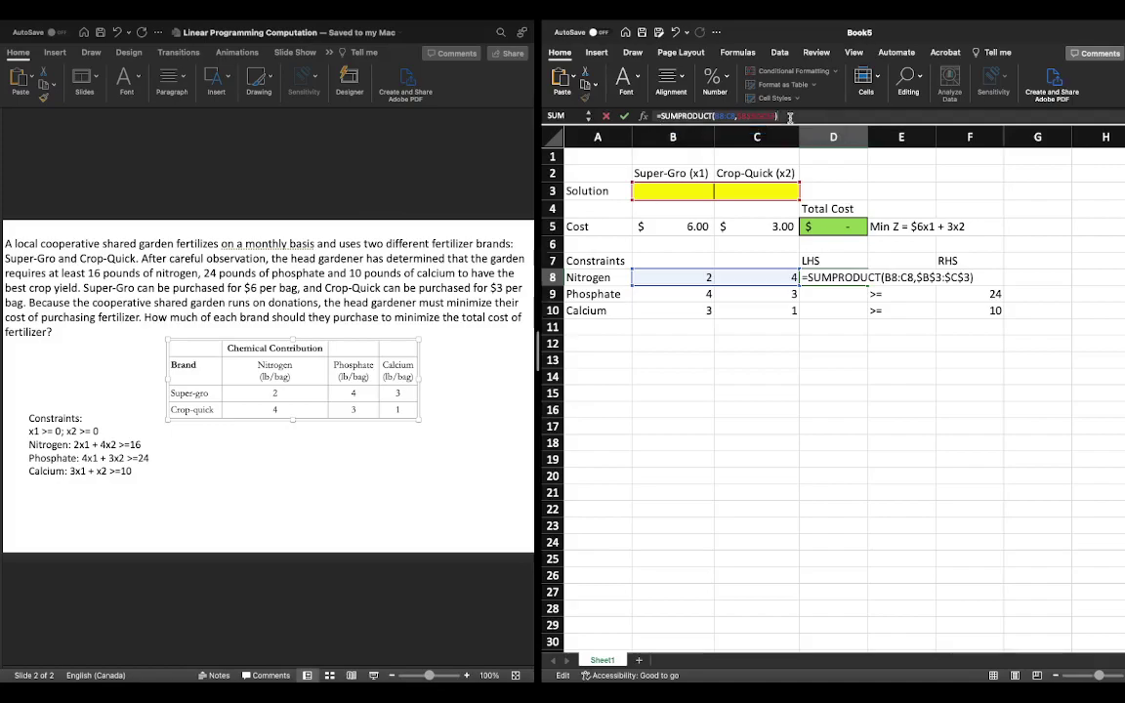
{"action": "key", "text": "Return"}
{"action": "left_click", "coordinate": [845, 278]}
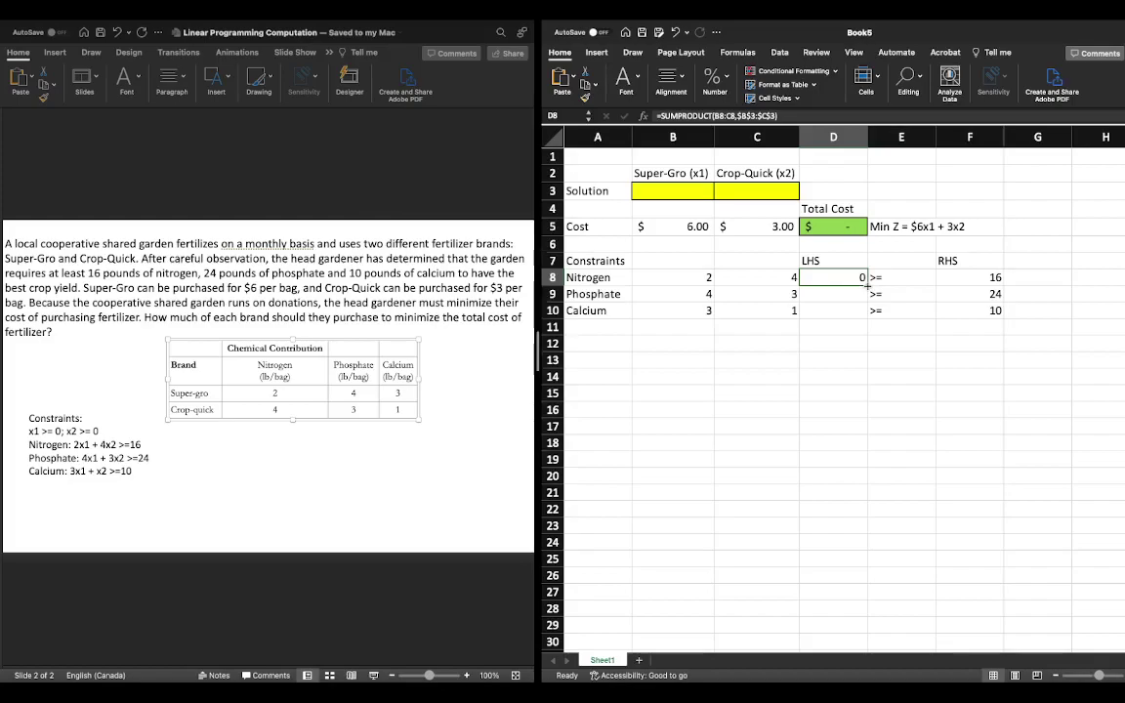
- Copy D8's SUMPRODUCT formula down to D9 and D10 and verify each row's references
{"action": "left_click_drag", "start_coordinate": [866, 285], "coordinate": [864, 319]}
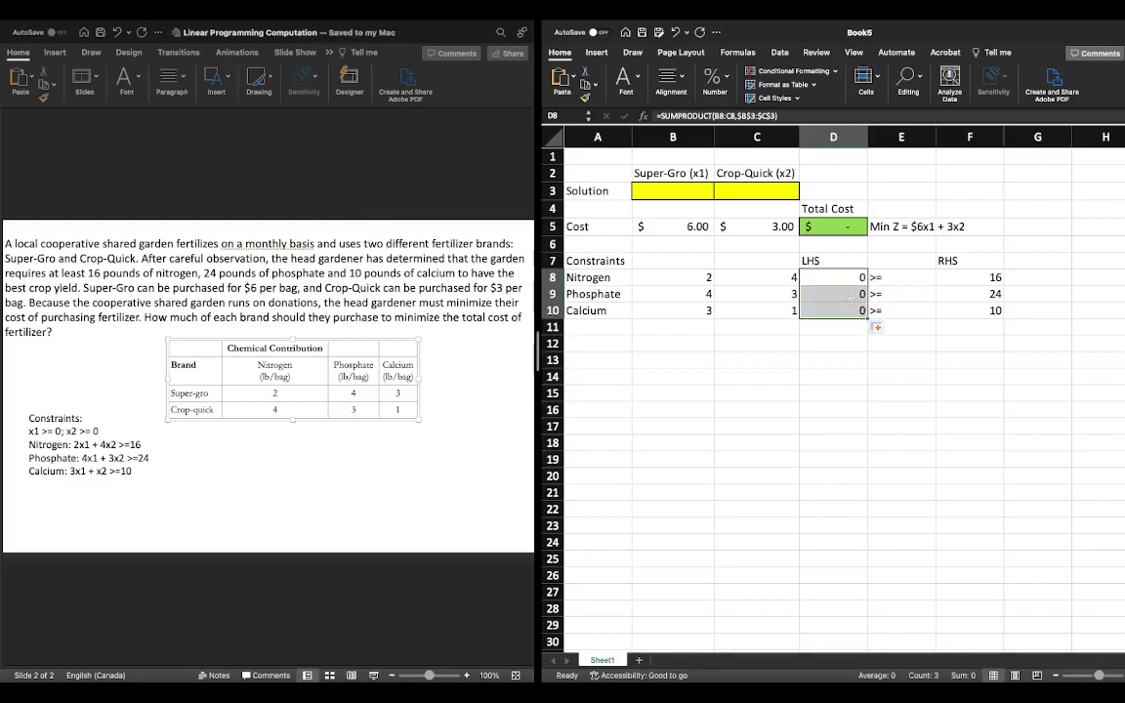
{"action": "left_click", "coordinate": [849, 297]}
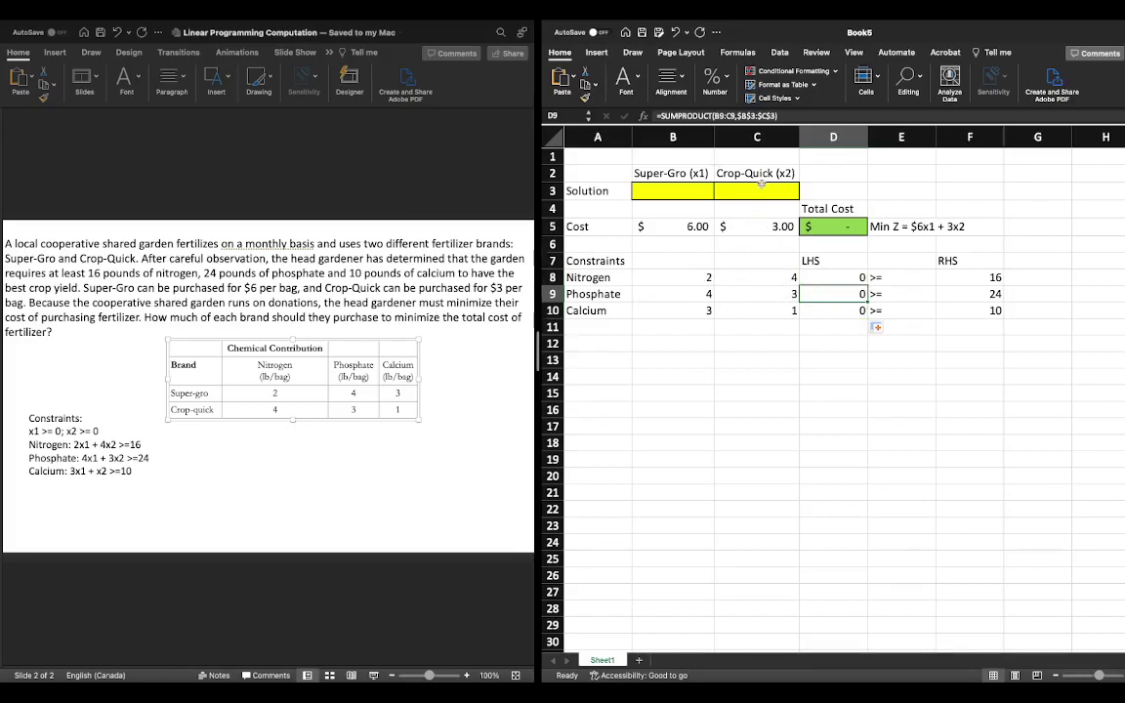
{"action": "left_click", "coordinate": [817, 278]}
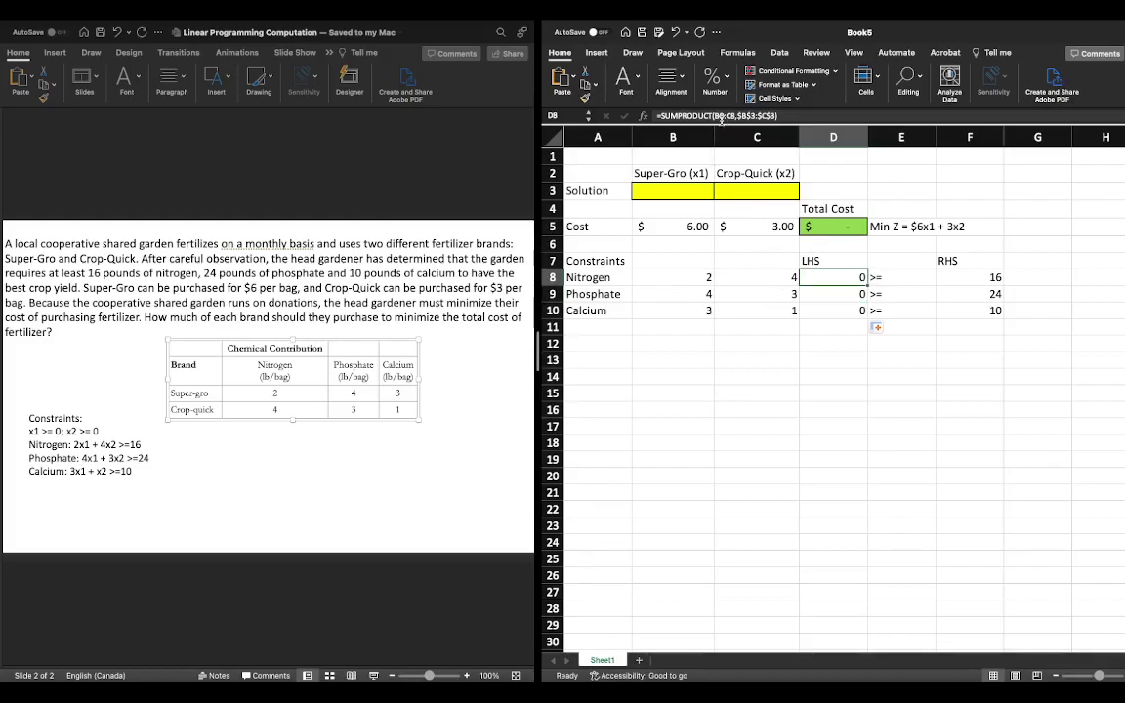
{"action": "left_click", "coordinate": [832, 293]}
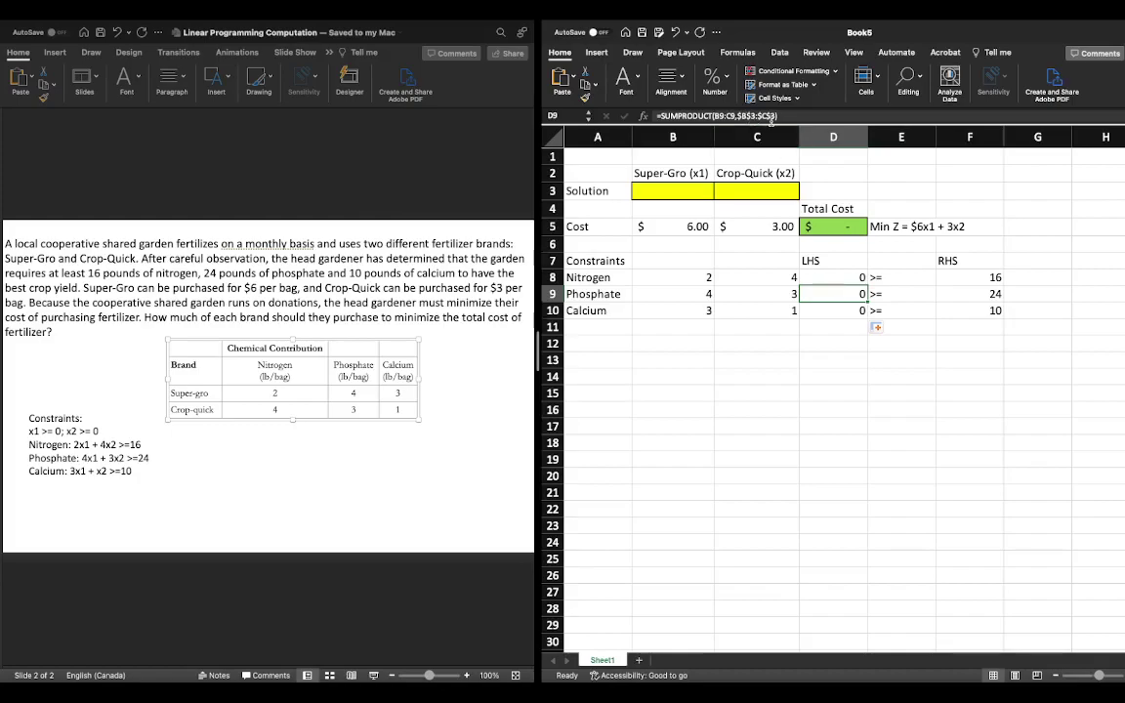
{"action": "left_click", "coordinate": [782, 116]}
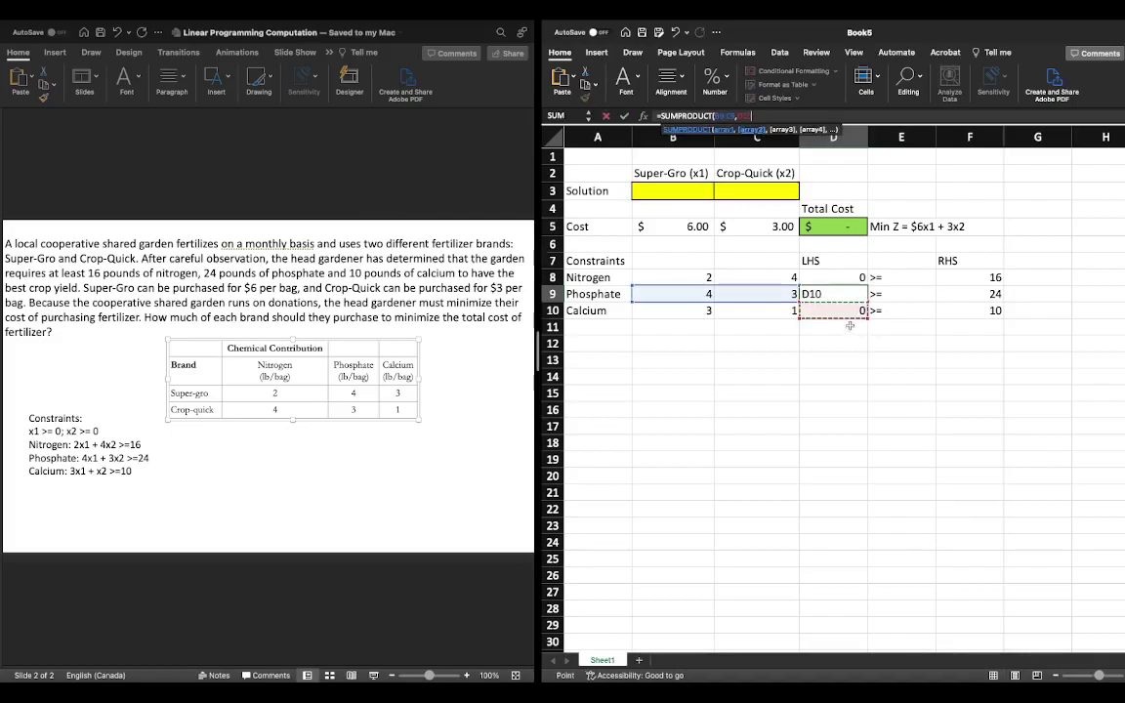
{"action": "key", "text": "Escape"}
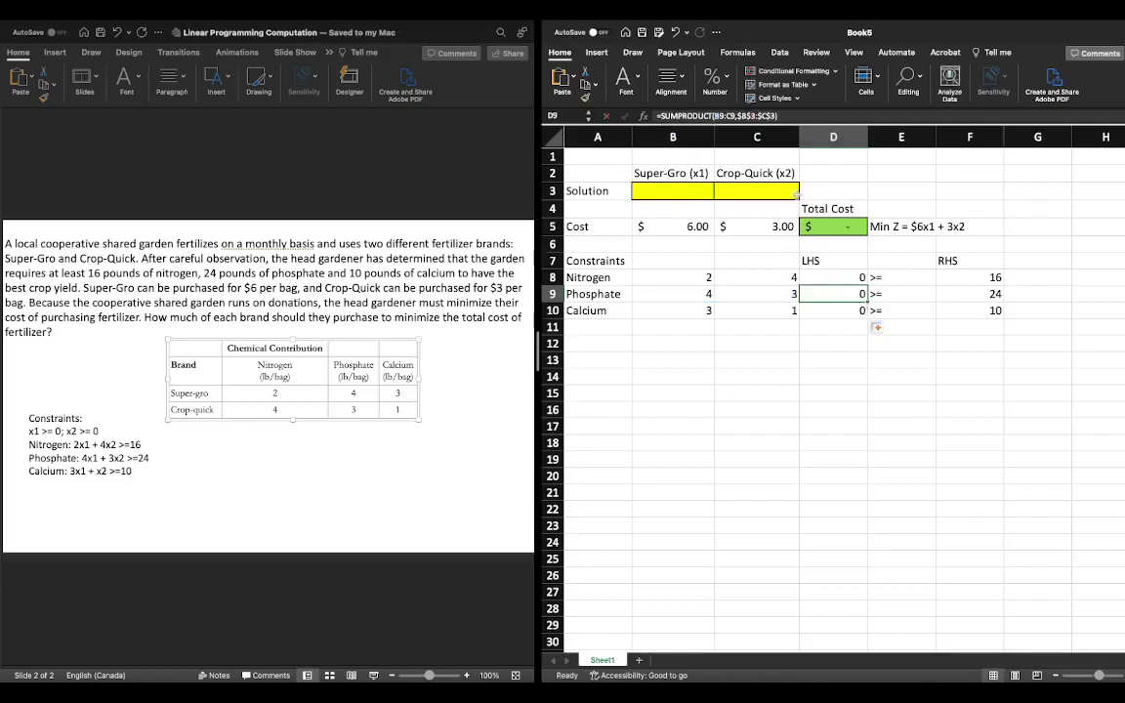
{"action": "key", "text": "Up"}
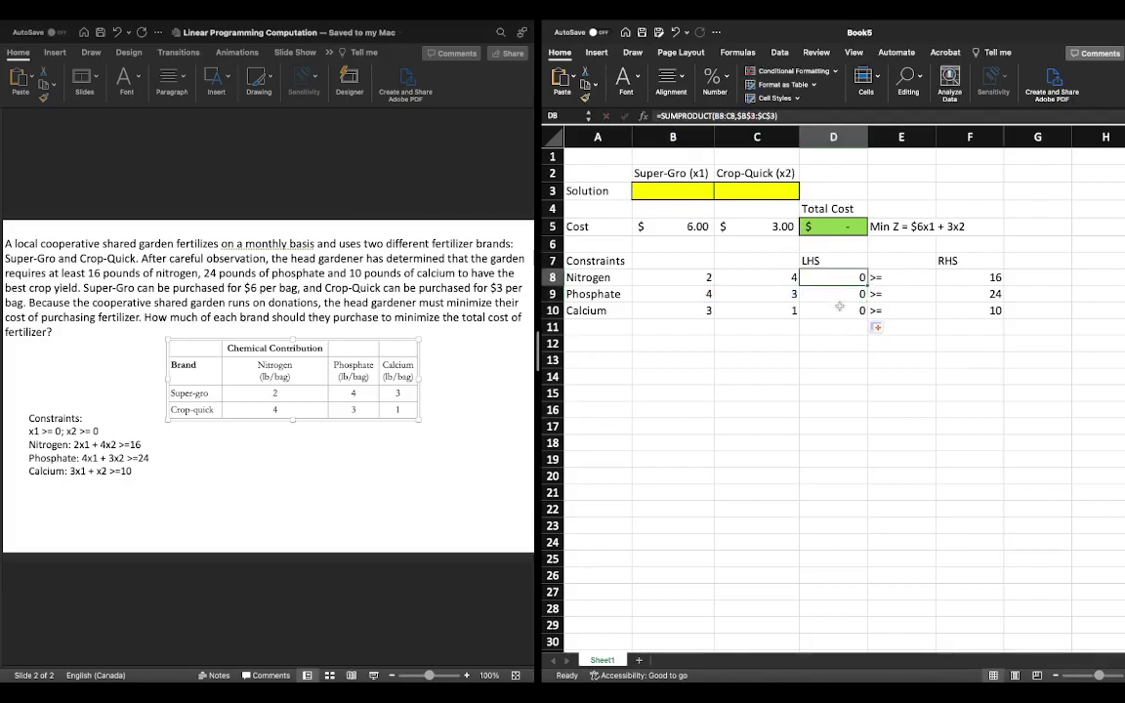
{"action": "left_click", "coordinate": [845, 307]}
{"action": "left_click_drag", "start_coordinate": [984, 274], "coordinate": [977, 302]}
- Apply a red background fill to F8:F10 through Format Cells
{"action": "right_click", "coordinate": [964, 292]}
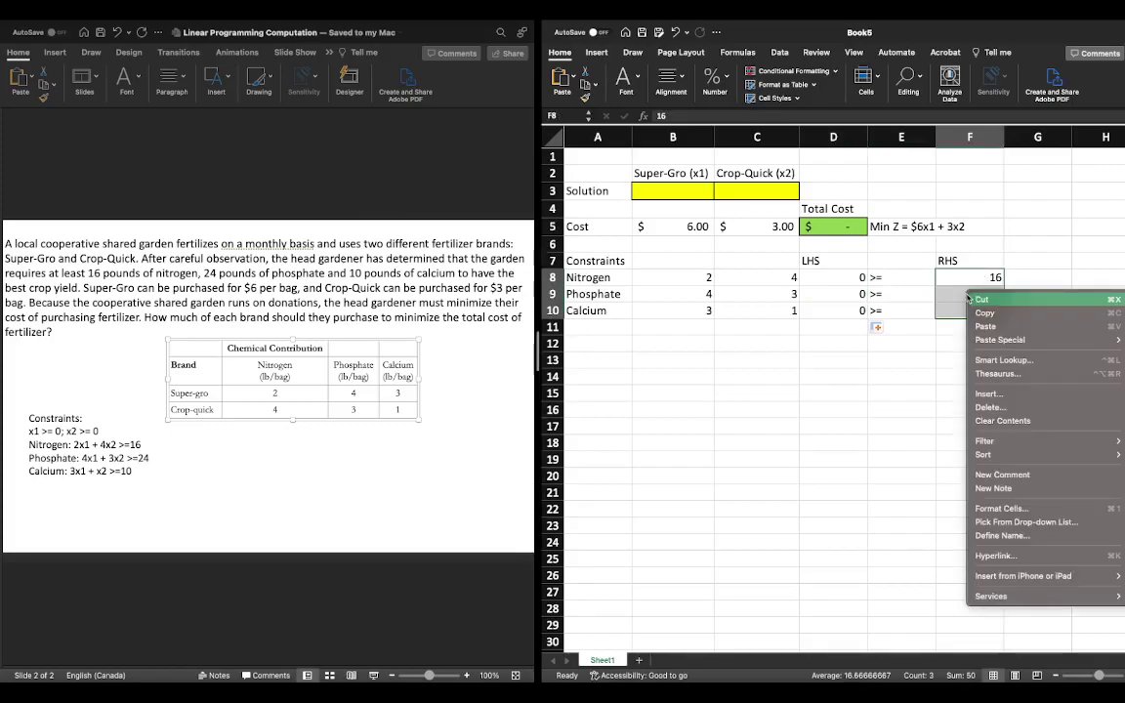
{"action": "left_click", "coordinate": [1022, 508]}
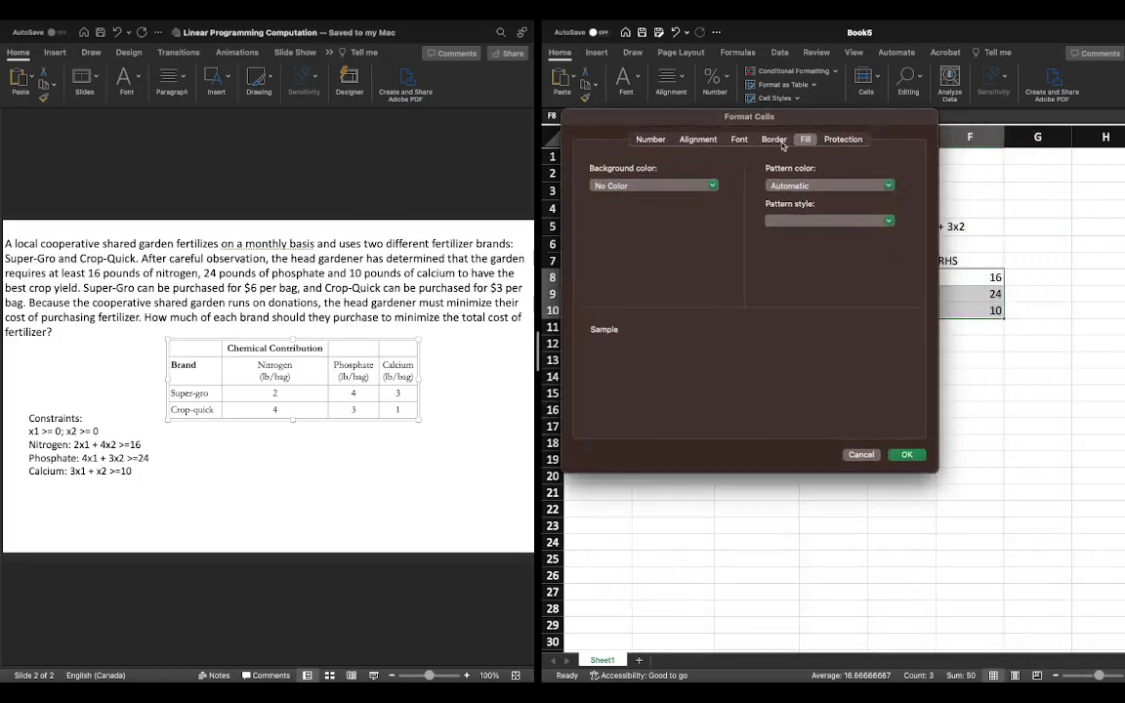
{"action": "left_click", "coordinate": [712, 185]}
{"action": "left_click", "coordinate": [611, 319]}
{"action": "left_click", "coordinate": [906, 454]}
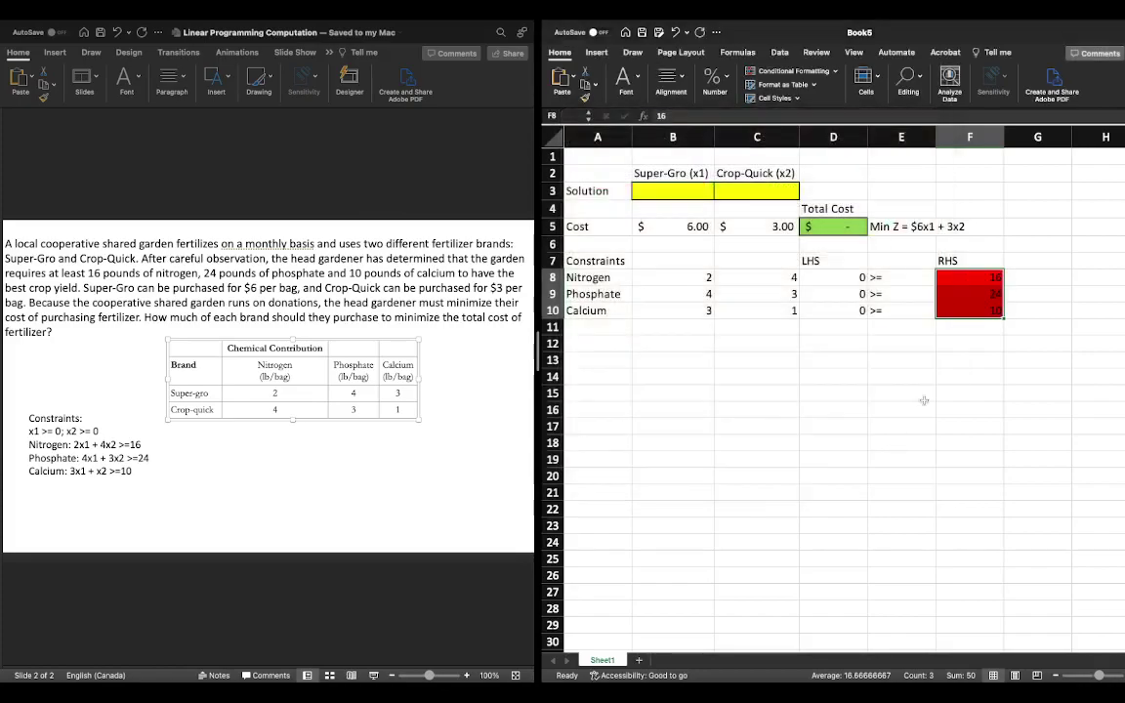
{"action": "left_click", "coordinate": [962, 360]}
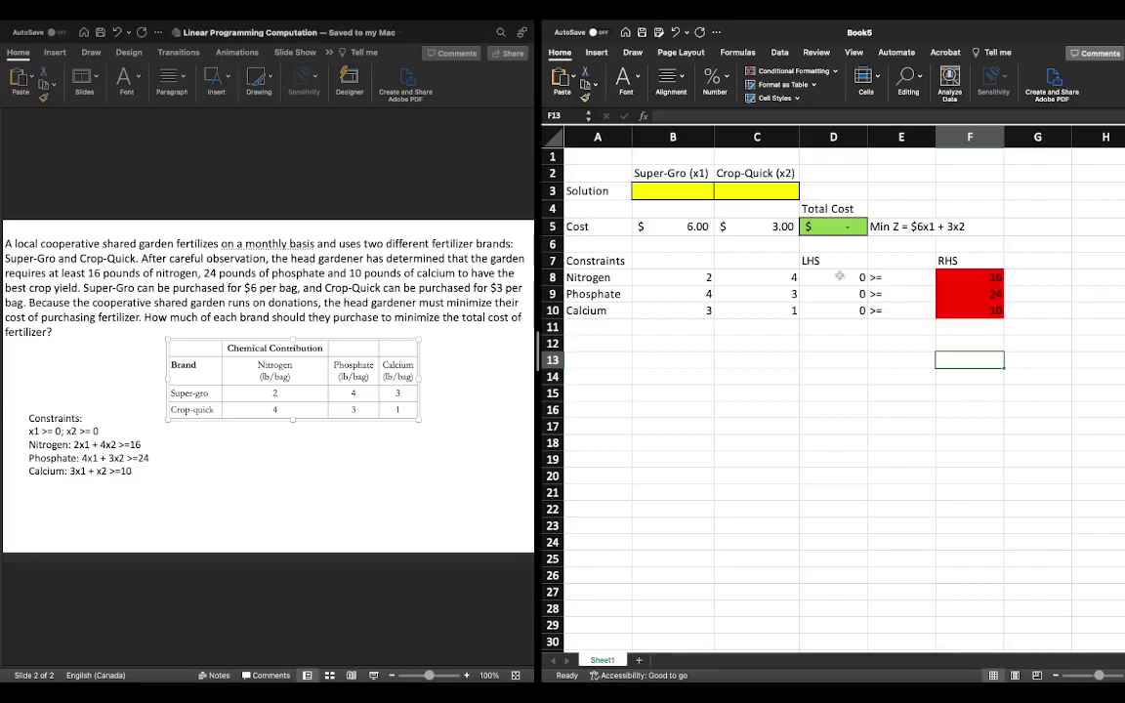
{"action": "left_click_drag", "start_coordinate": [838, 276], "coordinate": [835, 309]}
- Give D8:D10 a custom magenta fill picked from the colour wheel in Format Cells
{"action": "right_click", "coordinate": [829, 306]}
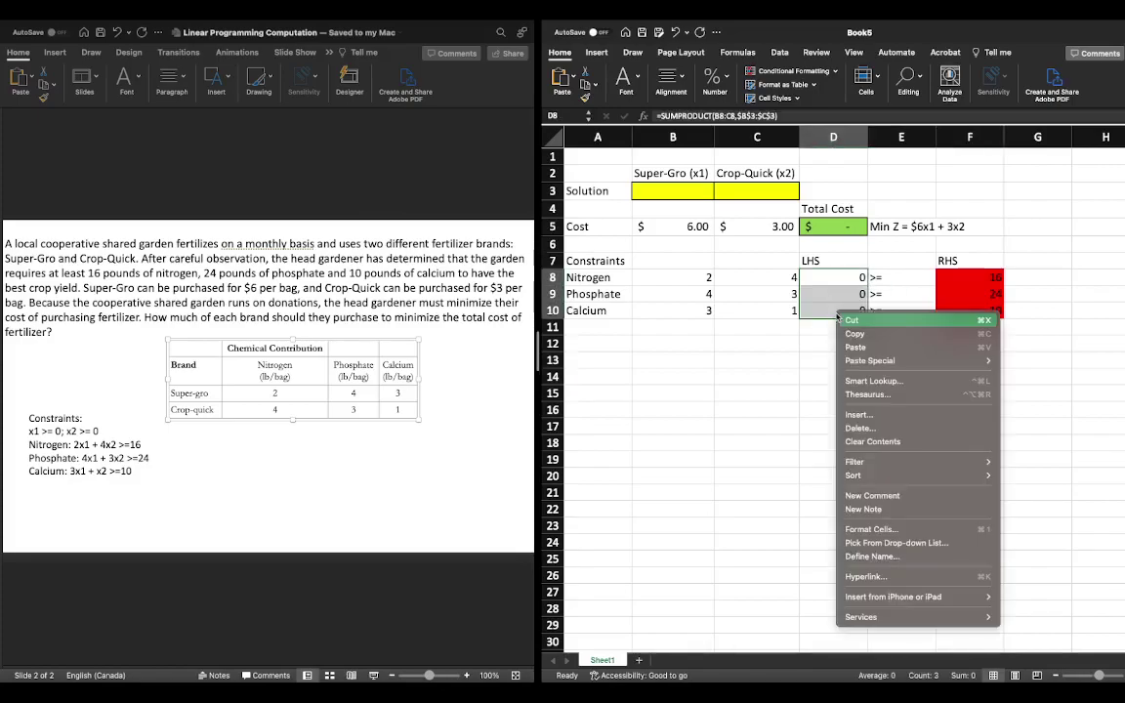
{"action": "left_click", "coordinate": [890, 530]}
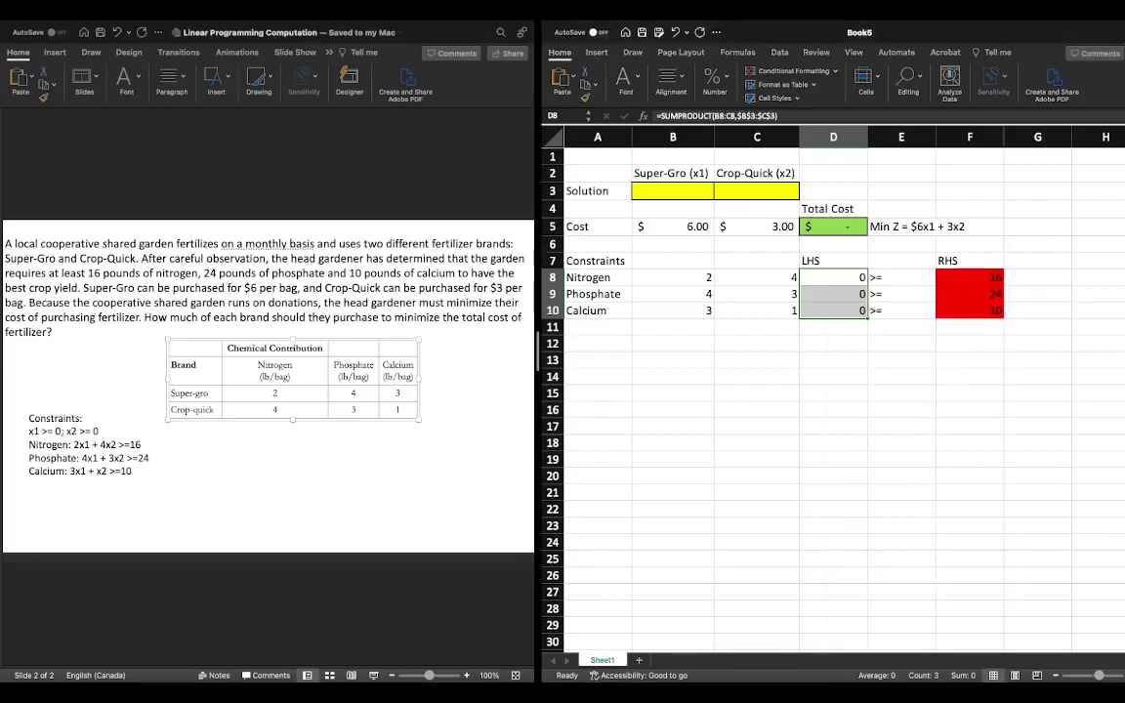
{"action": "left_click", "coordinate": [850, 252]}
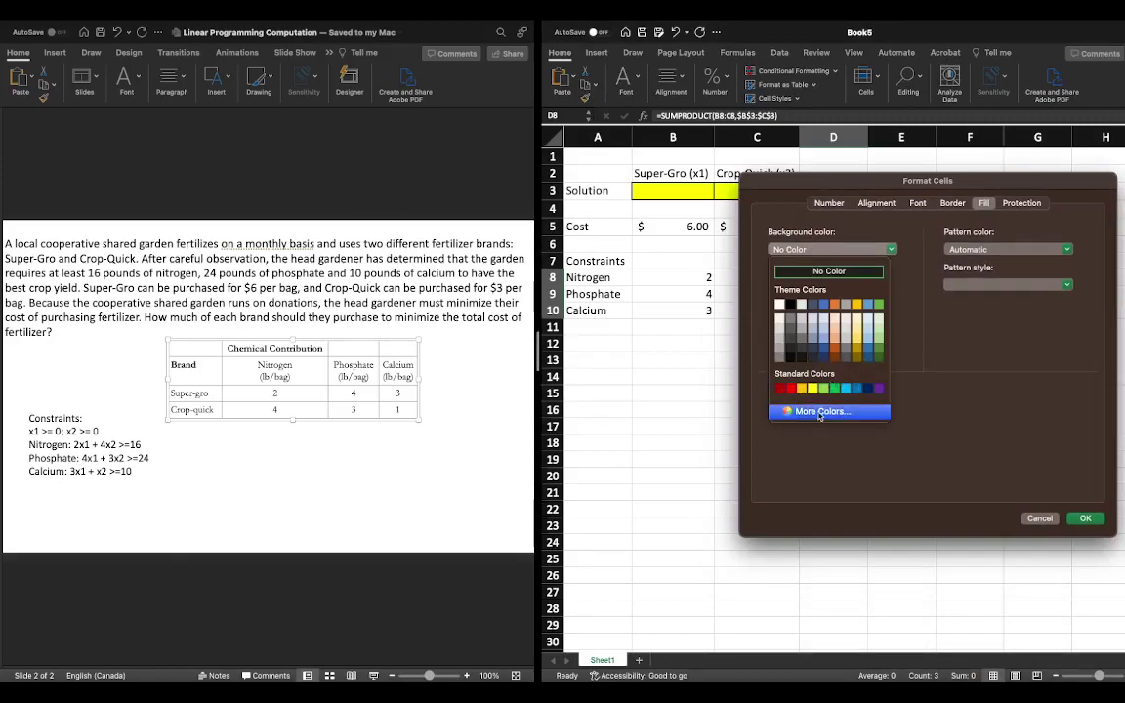
{"action": "left_click", "coordinate": [822, 411]}
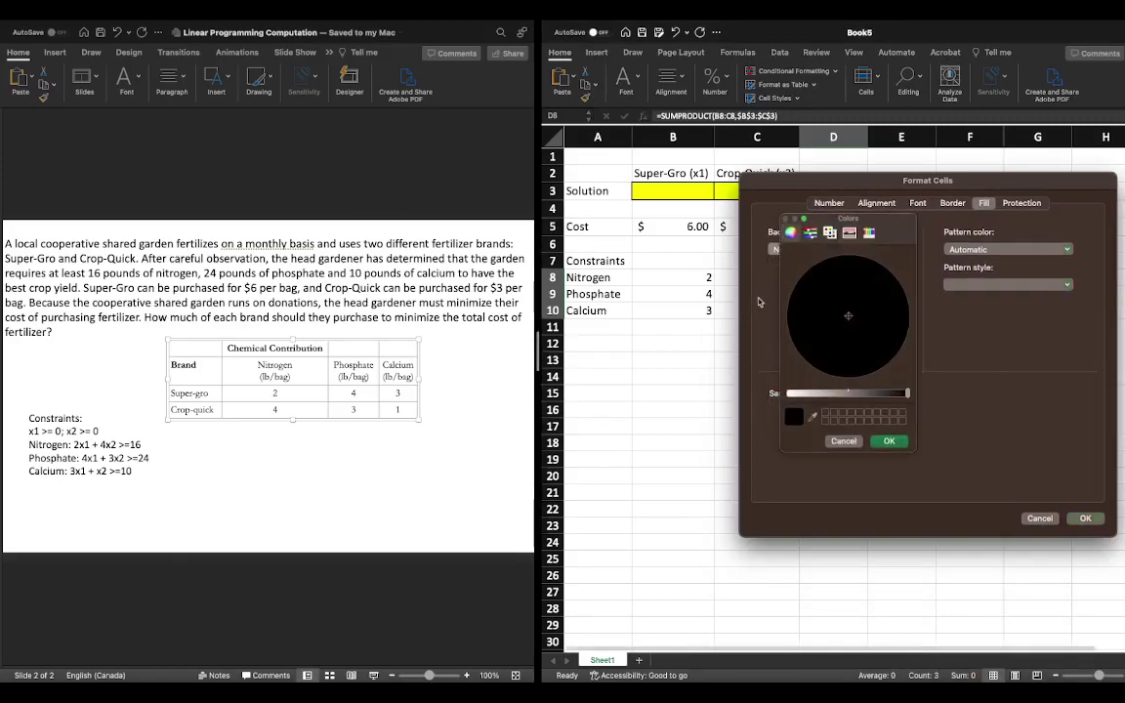
{"action": "left_click_drag", "start_coordinate": [906, 395], "coordinate": [799, 395]}
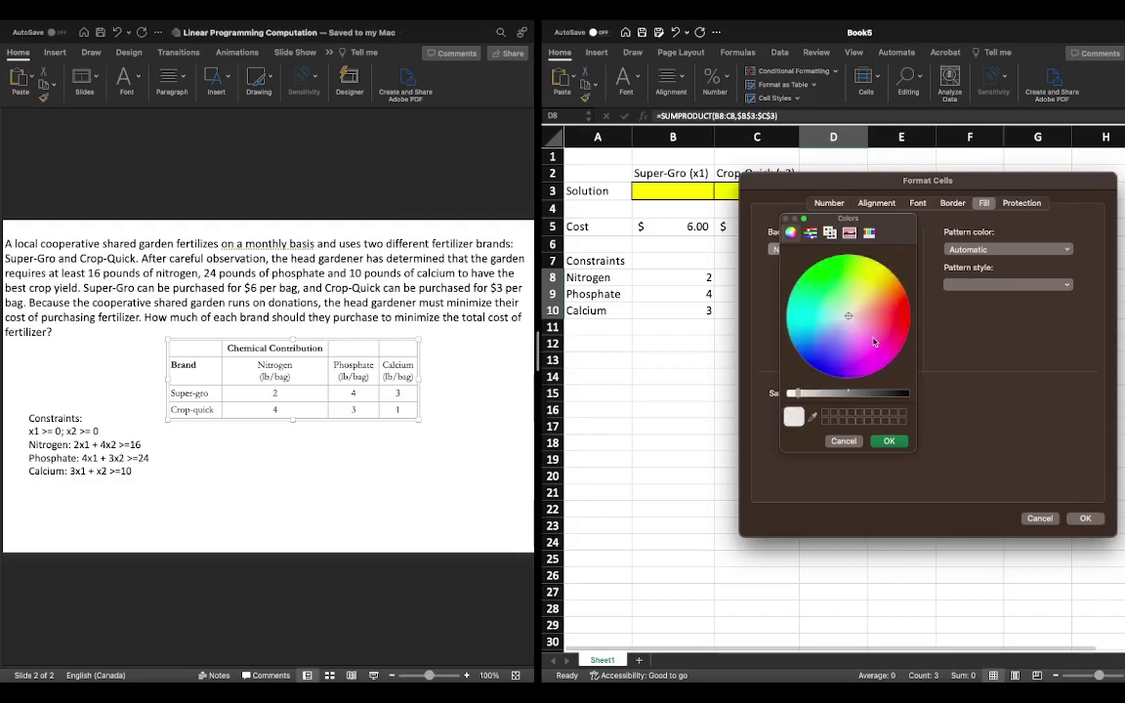
{"action": "left_click_drag", "start_coordinate": [847, 316], "coordinate": [886, 378]}
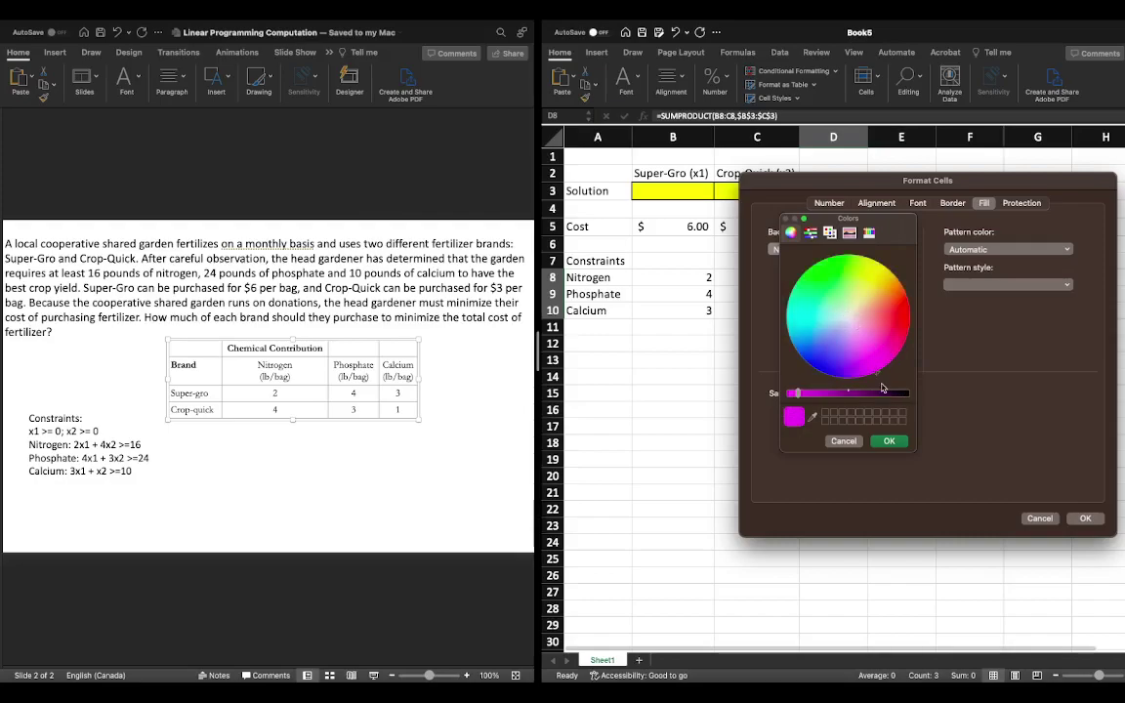
{"action": "left_click", "coordinate": [891, 440]}
{"action": "key", "text": "Return"}
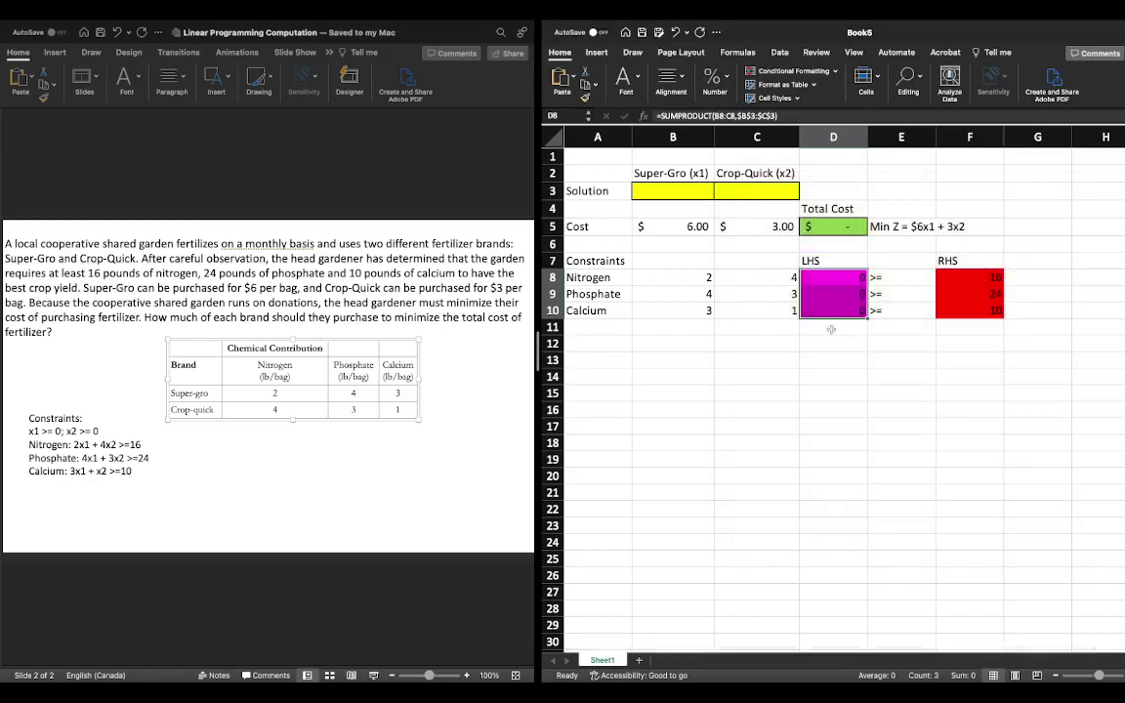
{"action": "left_click", "coordinate": [830, 360]}
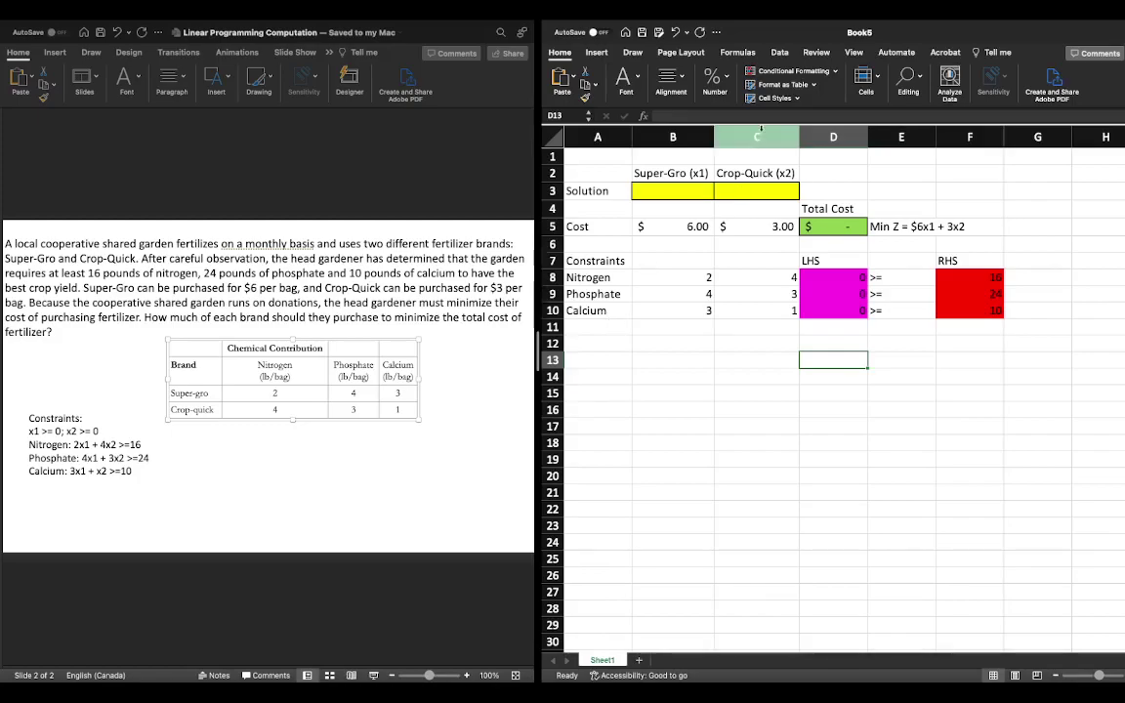
{"action": "left_click", "coordinate": [780, 52]}
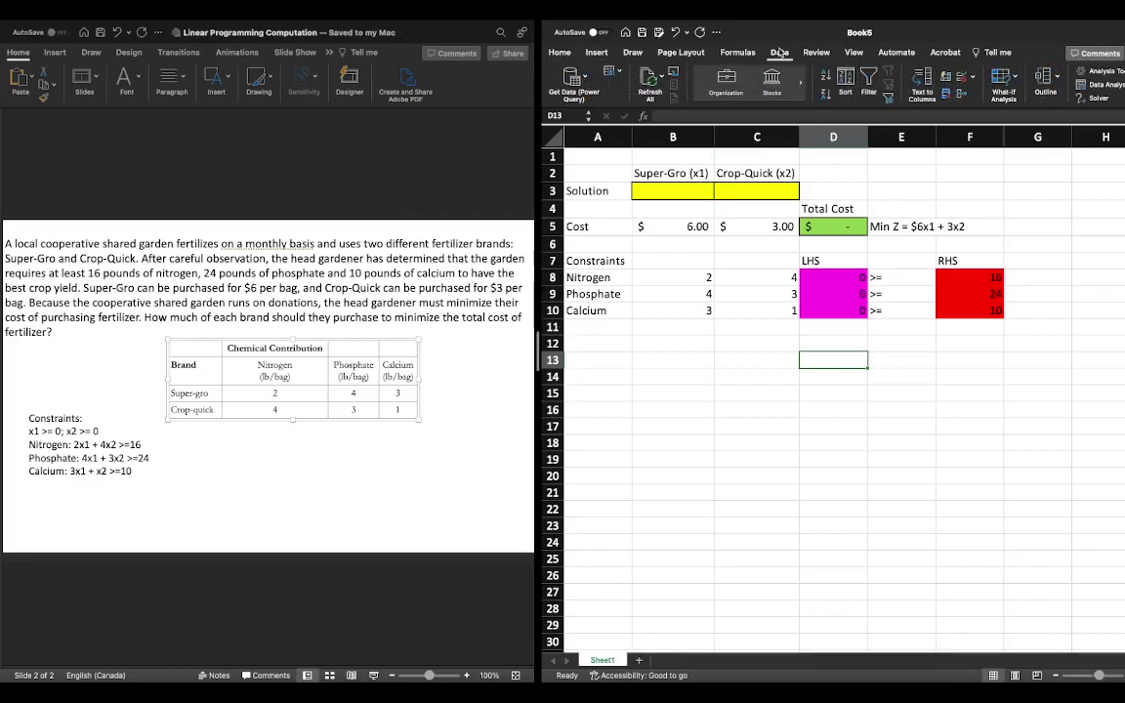
- In Solver, set the objective to $D$5 with Min and variable cells $B$3:$C$3
{"action": "left_click", "coordinate": [1091, 102]}
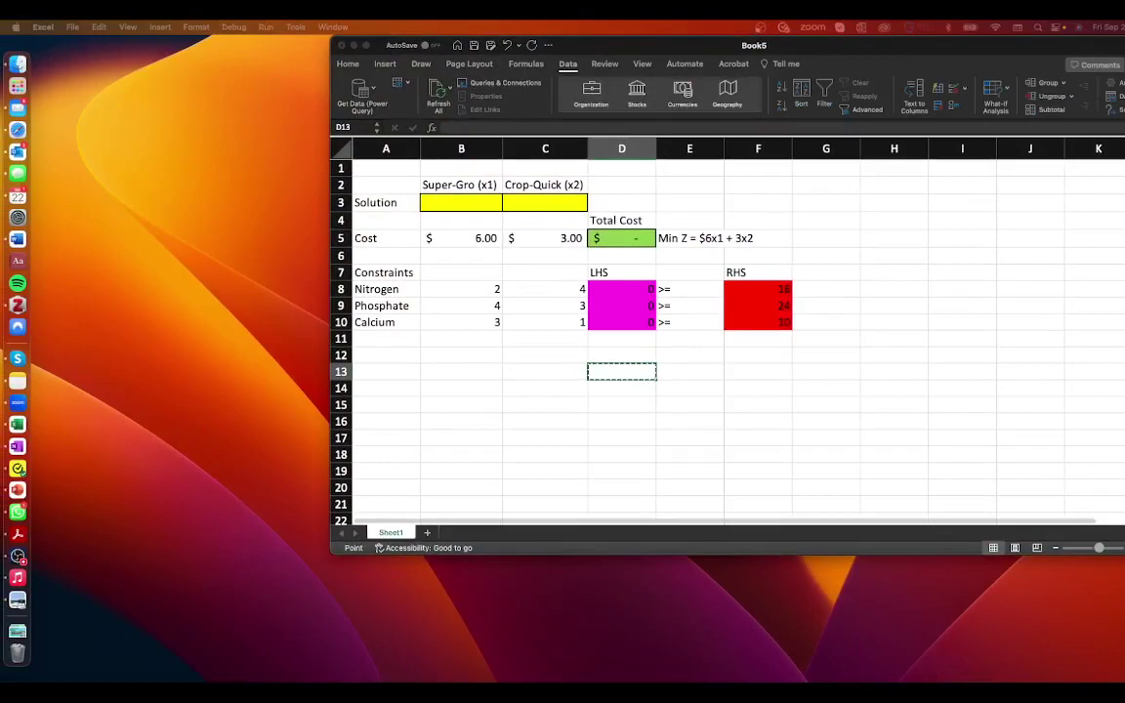
{"action": "left_click_drag", "start_coordinate": [878, 64], "coordinate": [211, 74]}
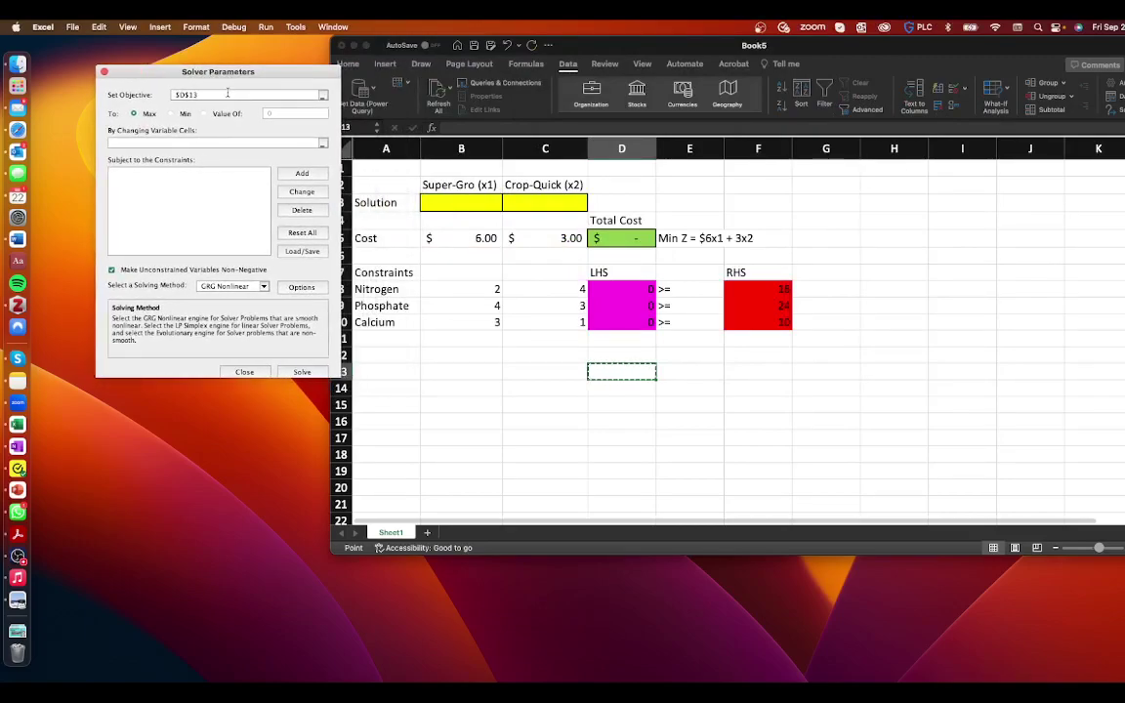
{"action": "left_click", "coordinate": [226, 94]}
{"action": "key", "text": "BackSpace"}
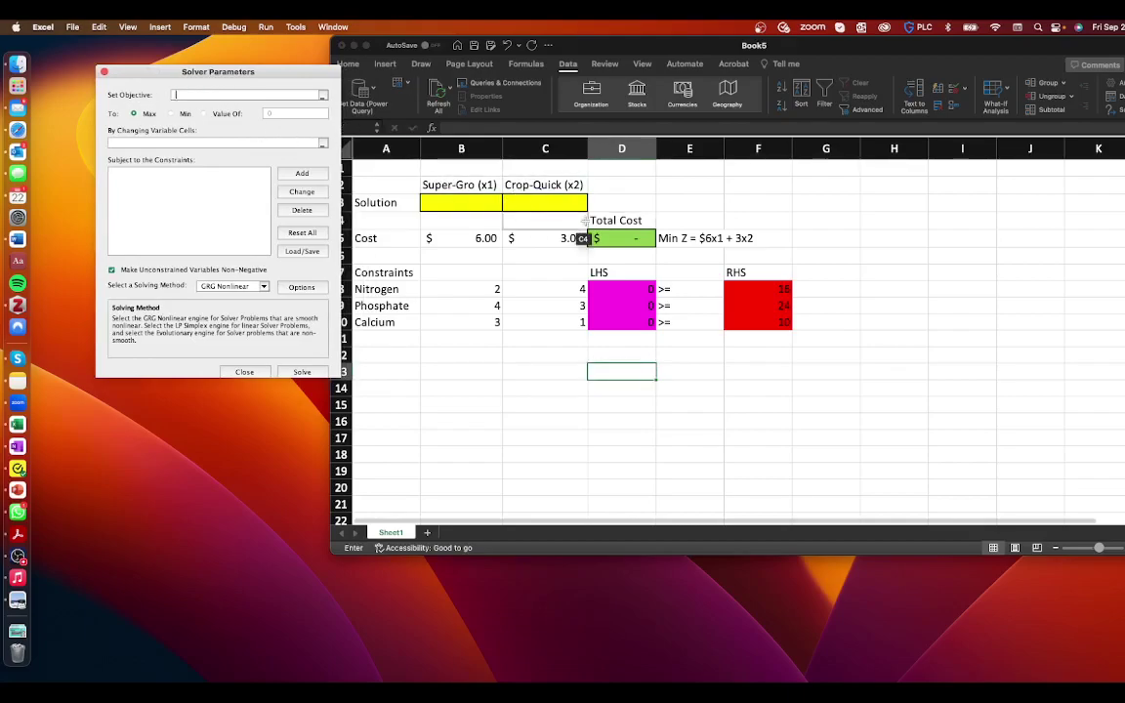
{"action": "left_click", "coordinate": [613, 240]}
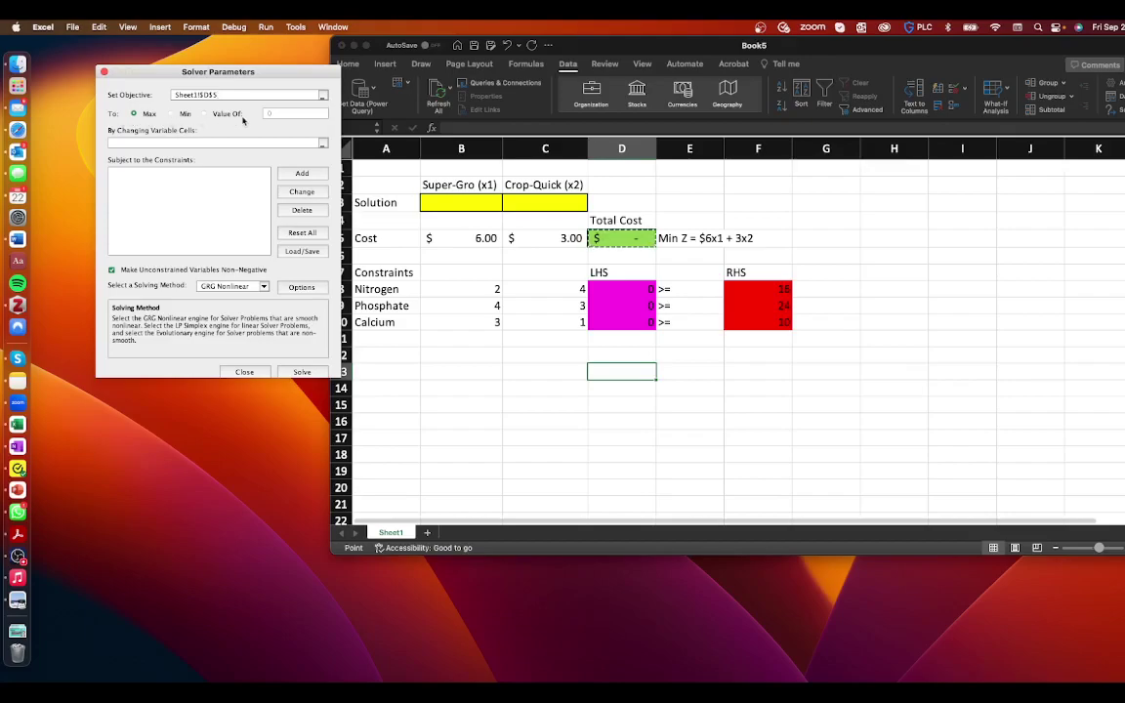
{"action": "left_click", "coordinate": [171, 115]}
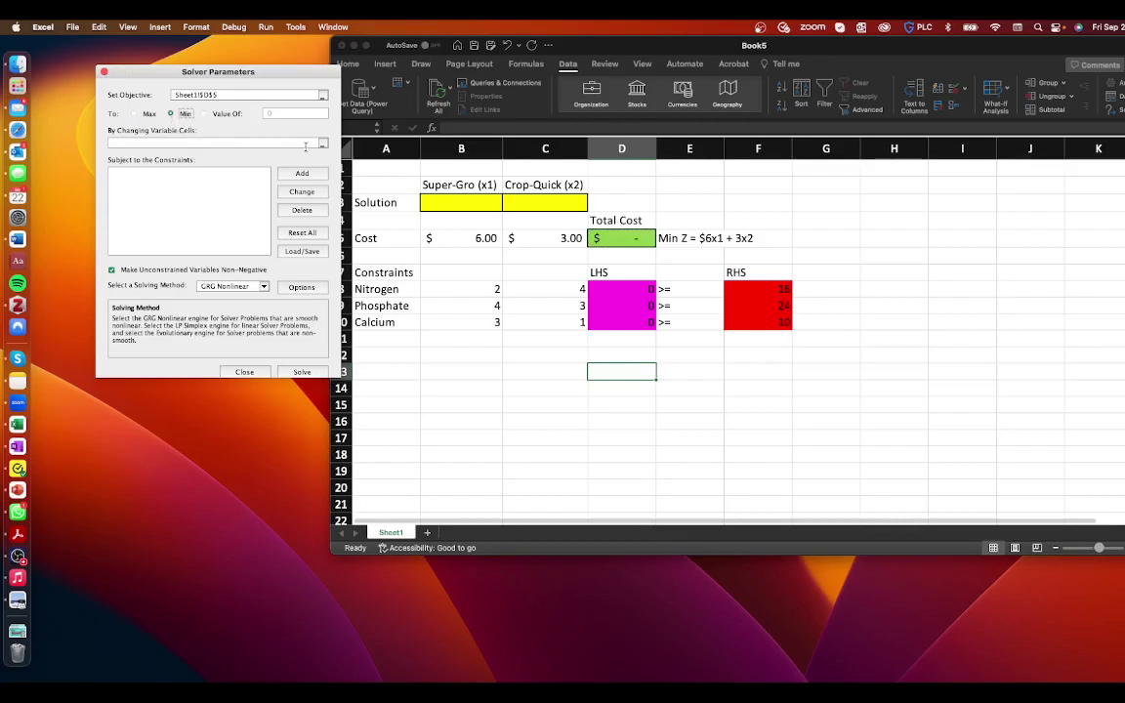
{"action": "left_click", "coordinate": [248, 143]}
{"action": "left_click_drag", "start_coordinate": [452, 202], "coordinate": [525, 205]}
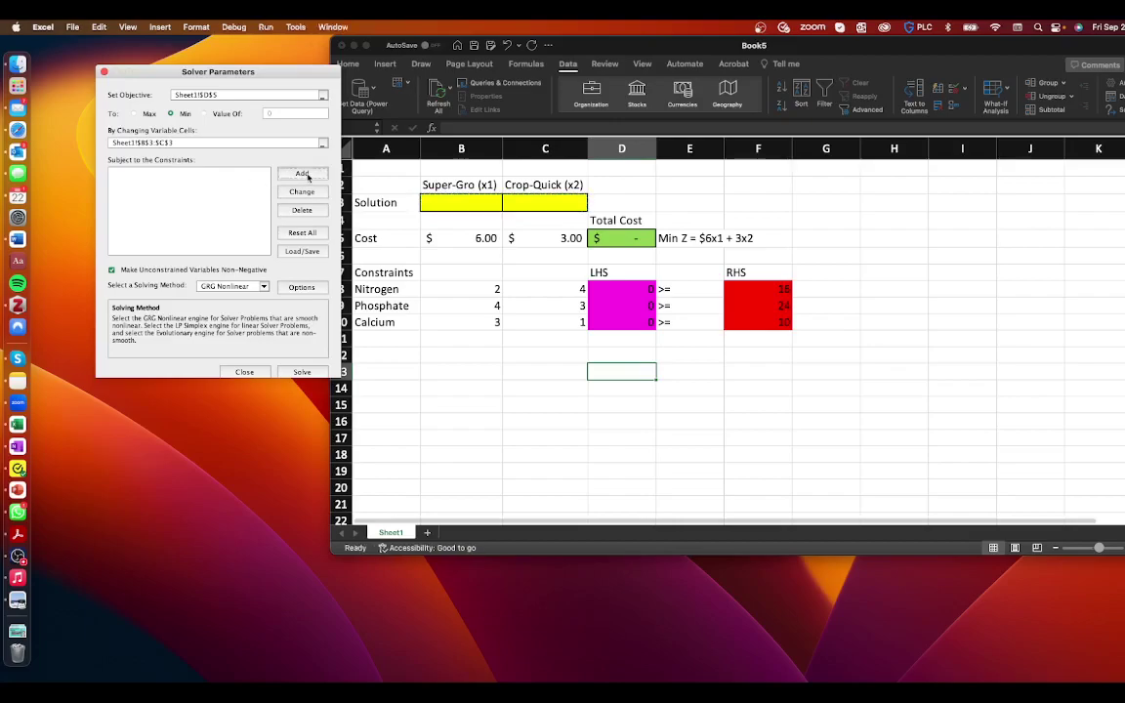
{"action": "left_click", "coordinate": [301, 175]}
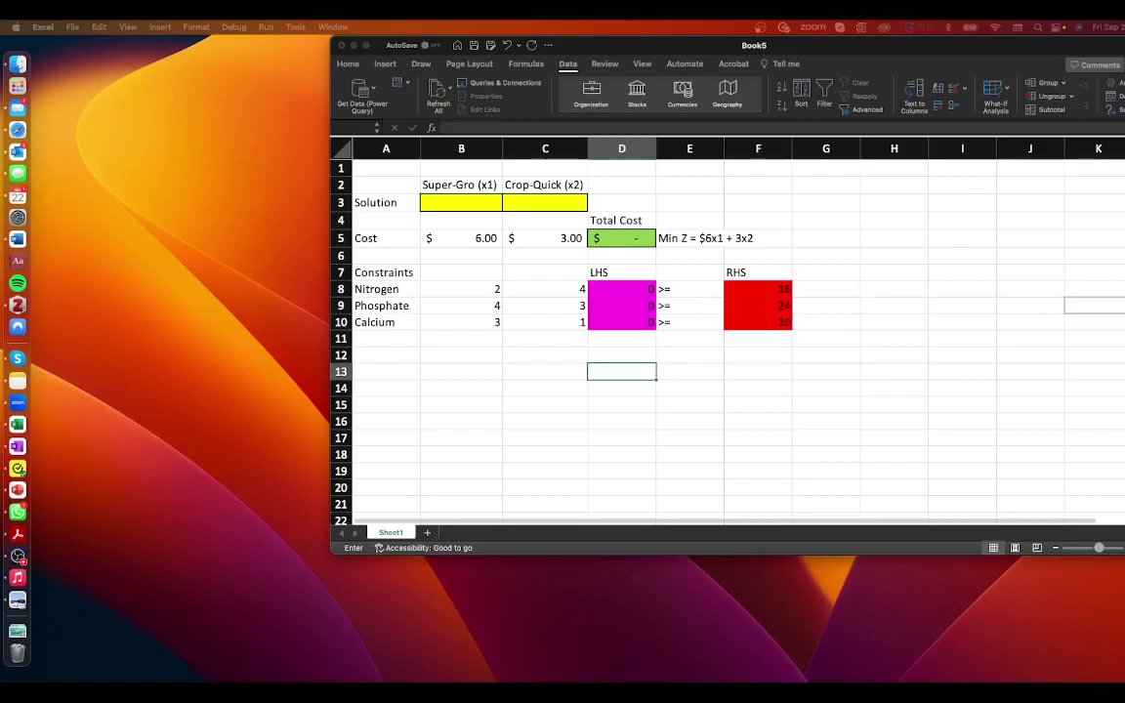
- Add the nitrogen constraint D8 >= F8
{"action": "left_click_drag", "start_coordinate": [394, 185], "coordinate": [261, 111]}
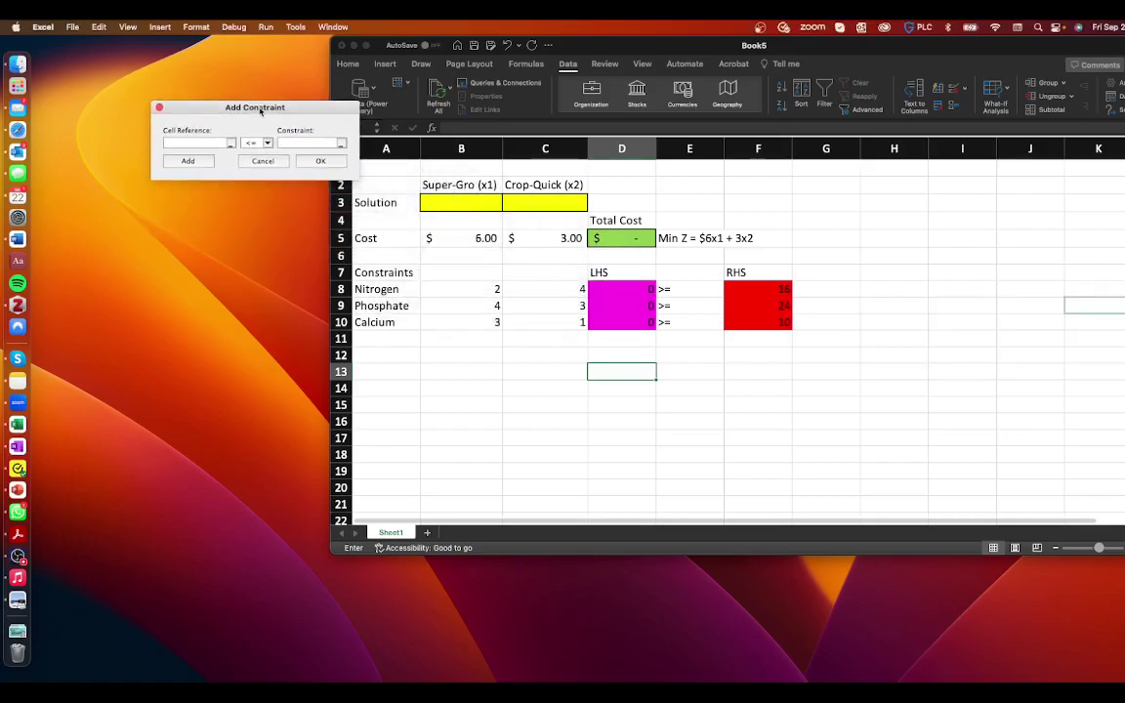
{"action": "left_click", "coordinate": [641, 287]}
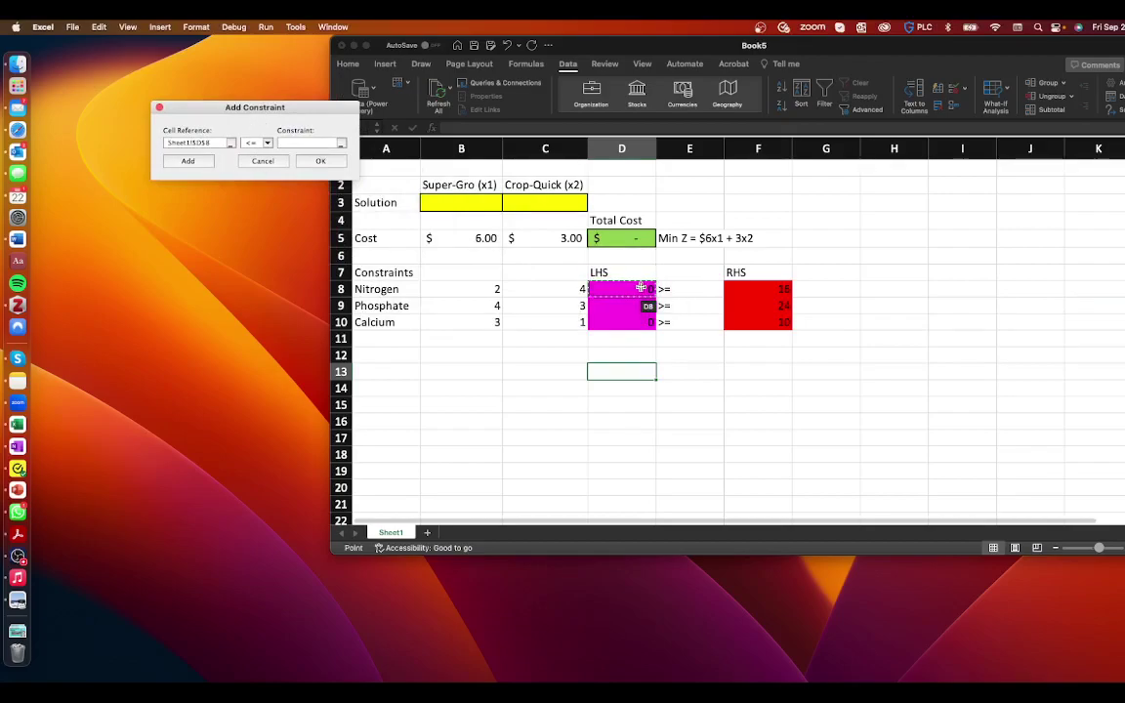
{"action": "left_click", "coordinate": [267, 144]}
{"action": "left_click", "coordinate": [250, 169]}
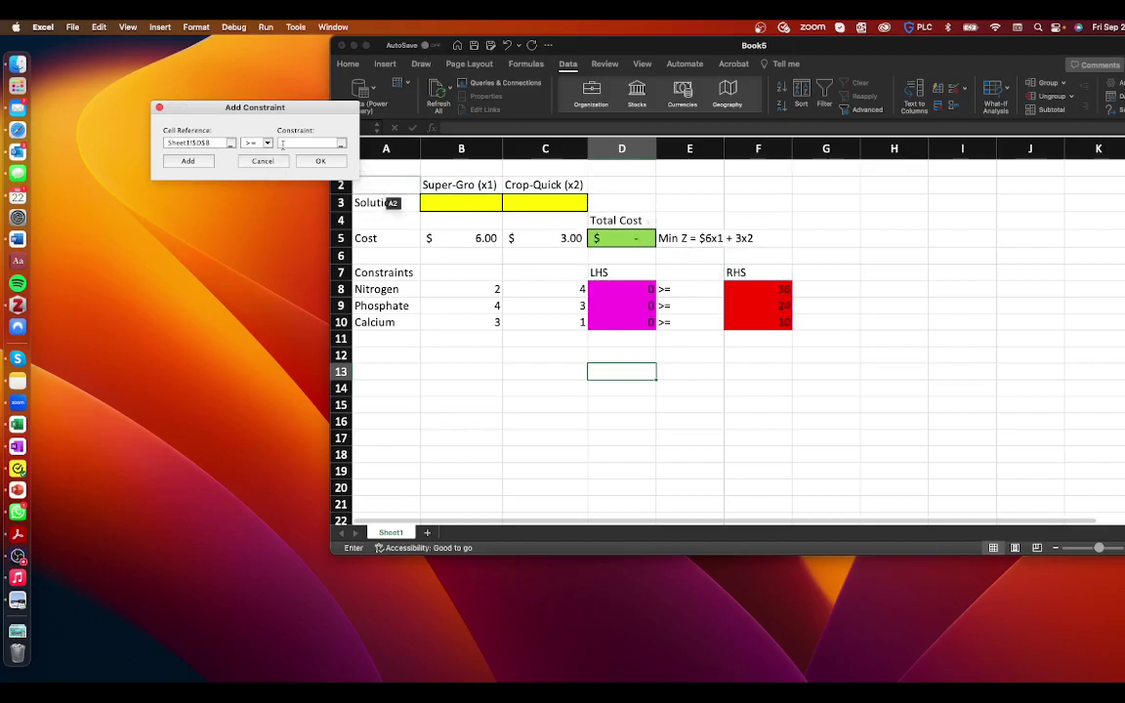
{"action": "left_click", "coordinate": [268, 146]}
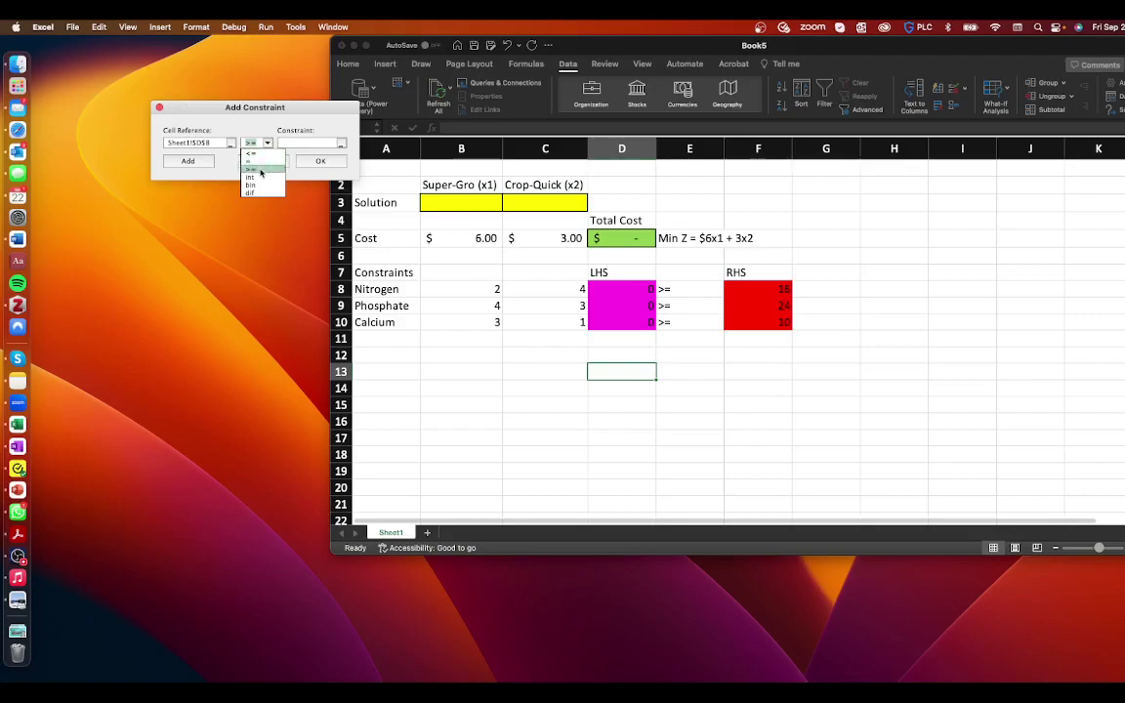
{"action": "left_click", "coordinate": [260, 170]}
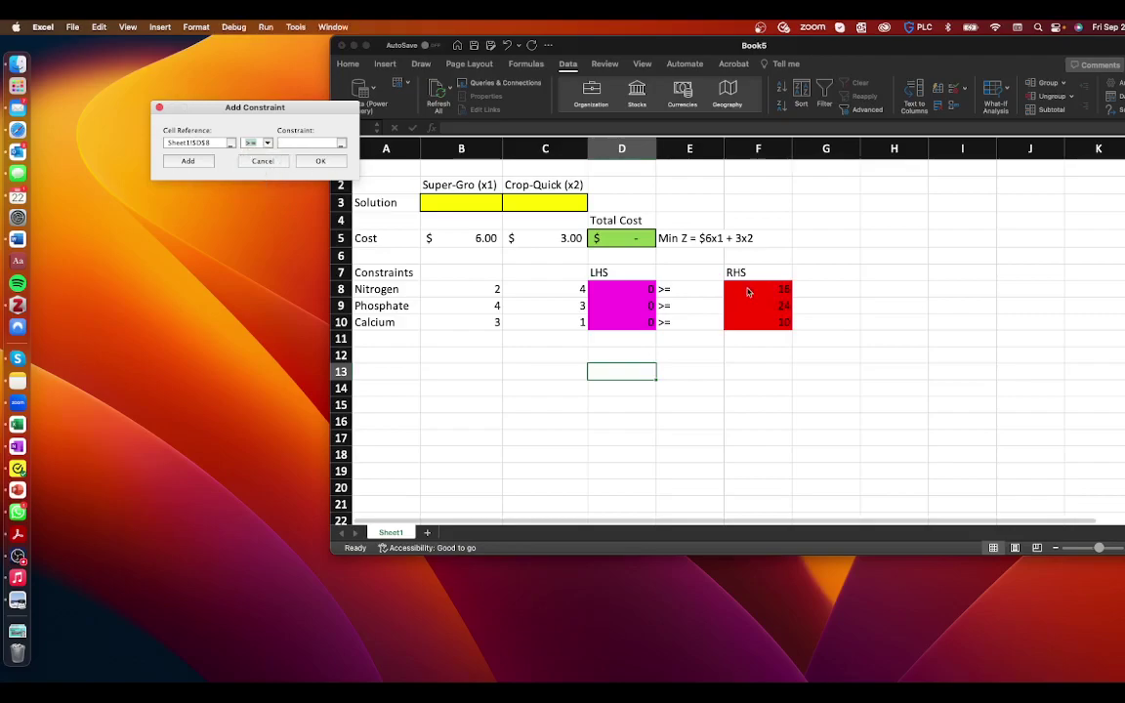
{"action": "left_click", "coordinate": [287, 145]}
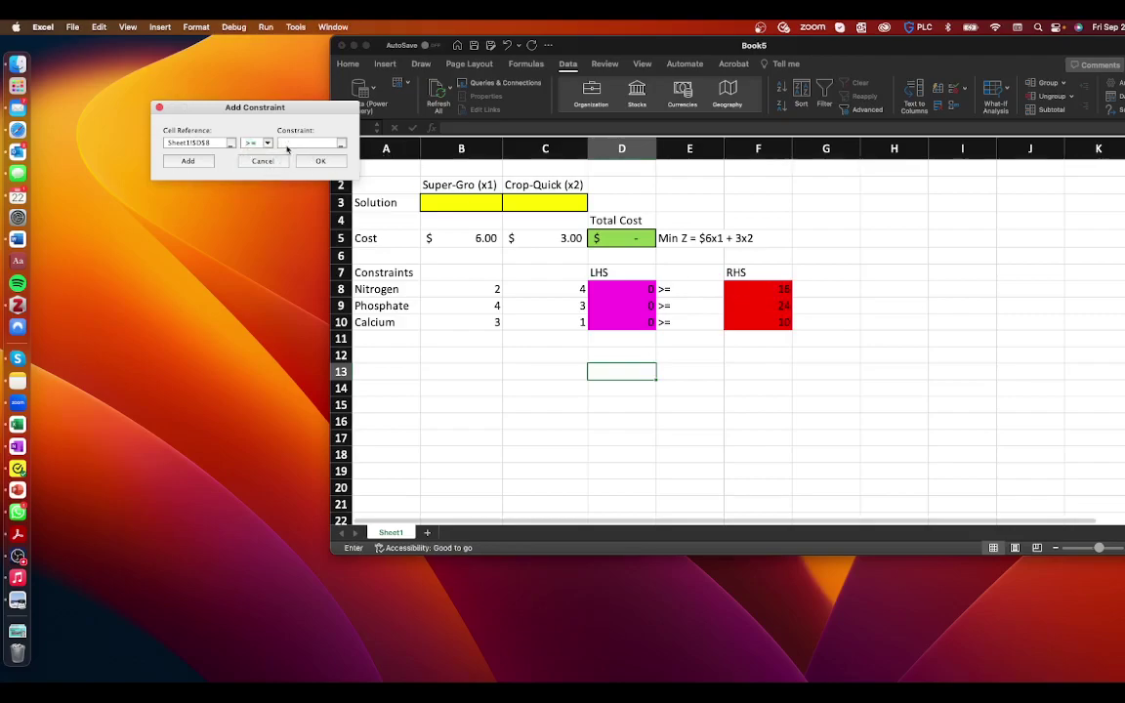
{"action": "left_click", "coordinate": [766, 290]}
{"action": "left_click", "coordinate": [194, 164]}
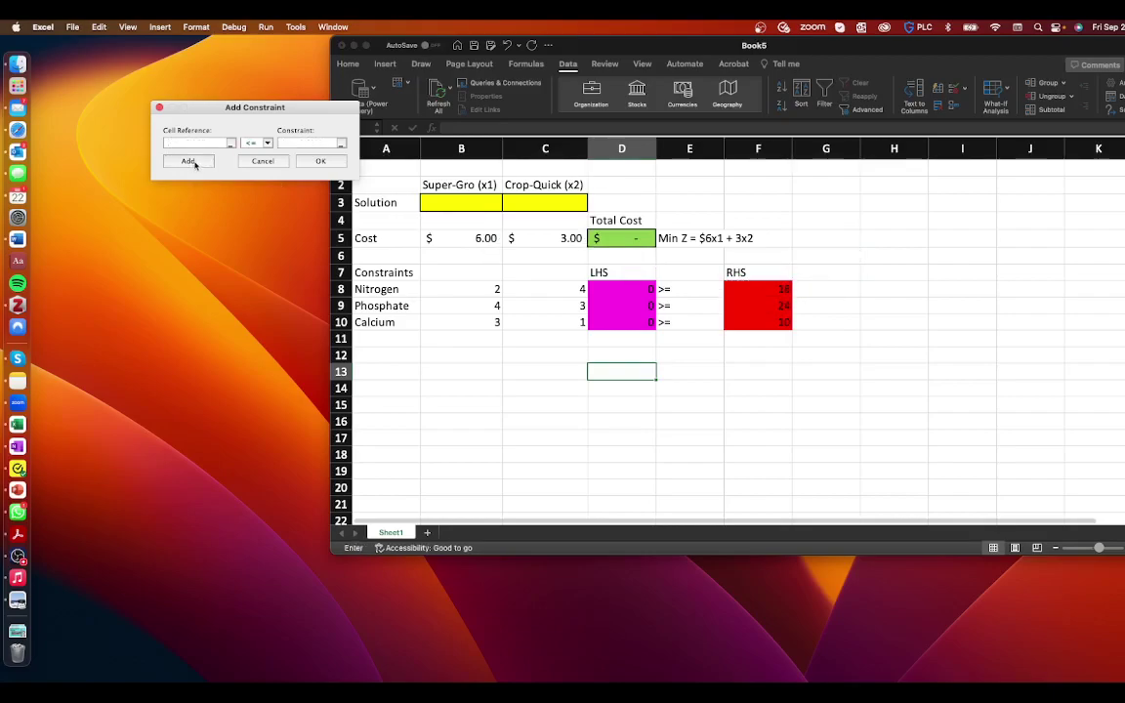
- Add the phosphate constraint D9 >= F9
{"action": "left_click", "coordinate": [643, 307]}
{"action": "left_click", "coordinate": [256, 143]}
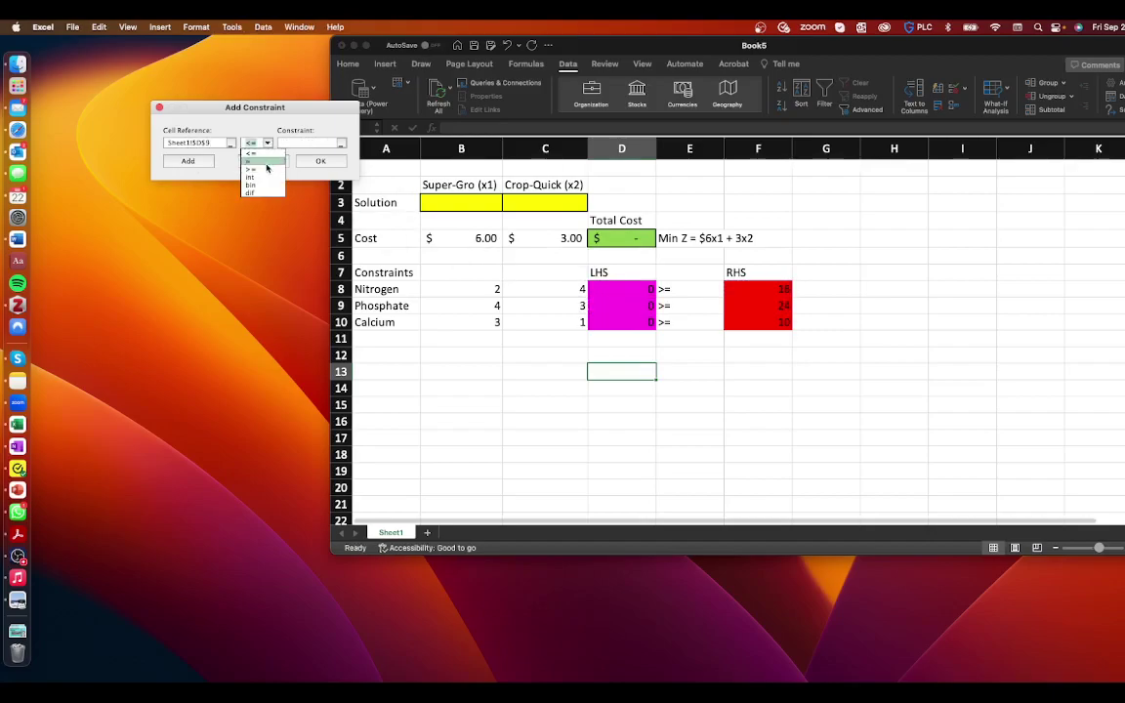
{"action": "left_click", "coordinate": [266, 169]}
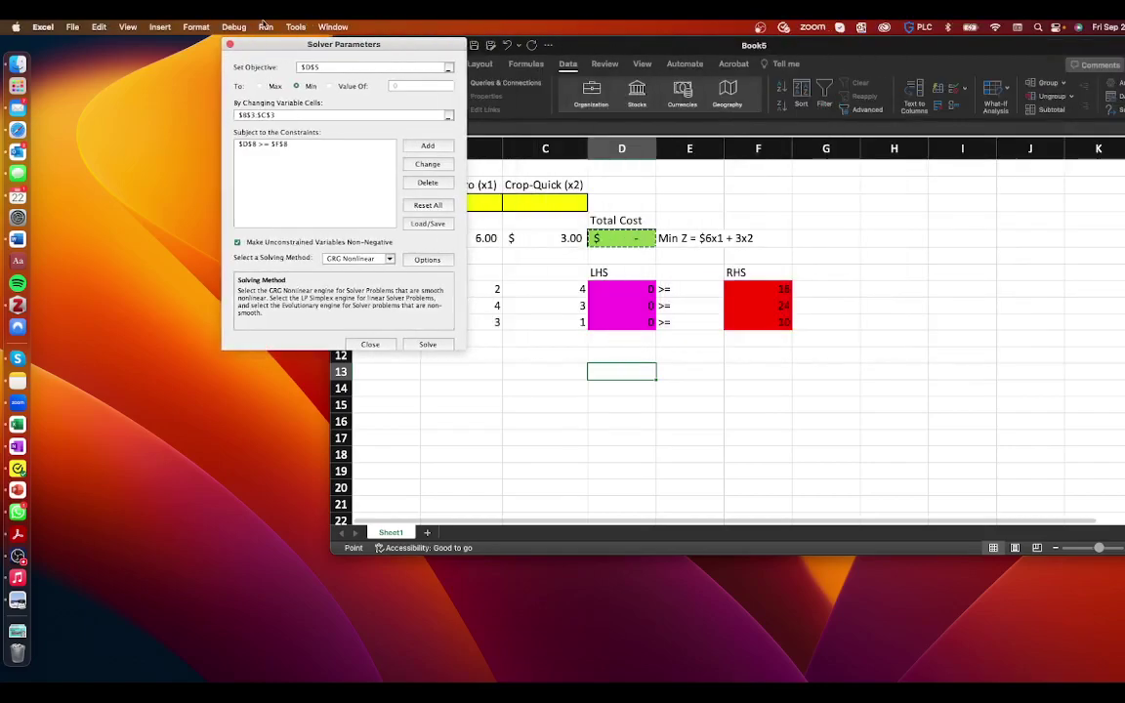
{"action": "left_click", "coordinate": [281, 147]}
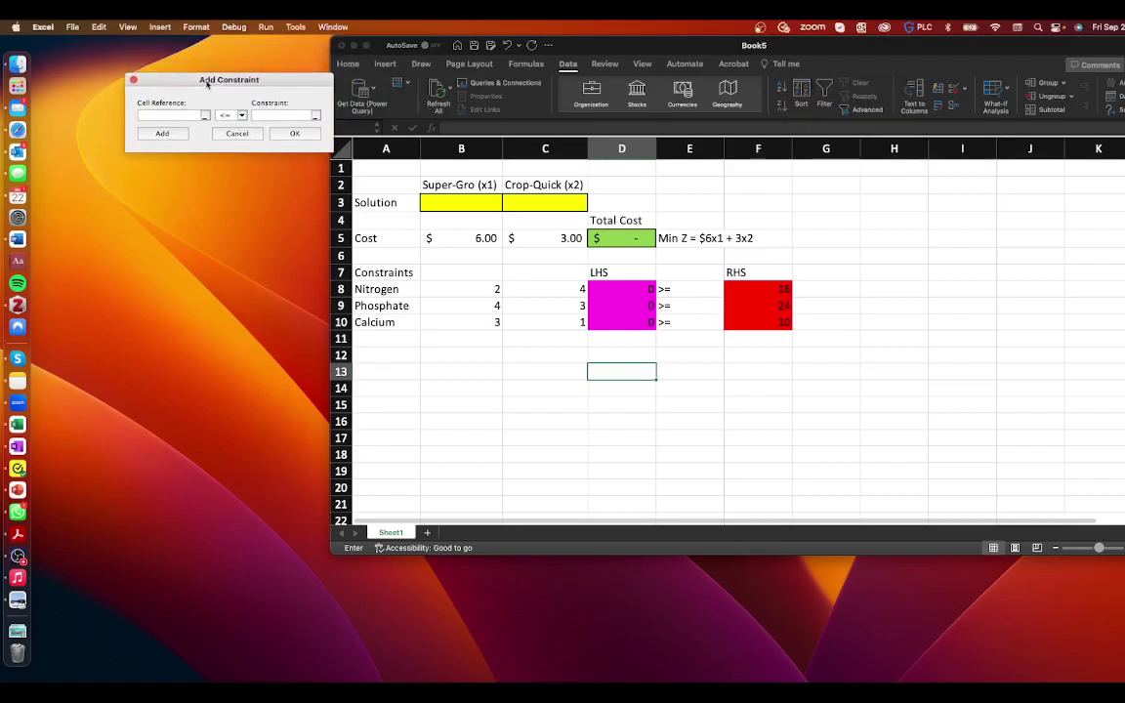
{"action": "left_click", "coordinate": [621, 306]}
{"action": "left_click", "coordinate": [239, 115]}
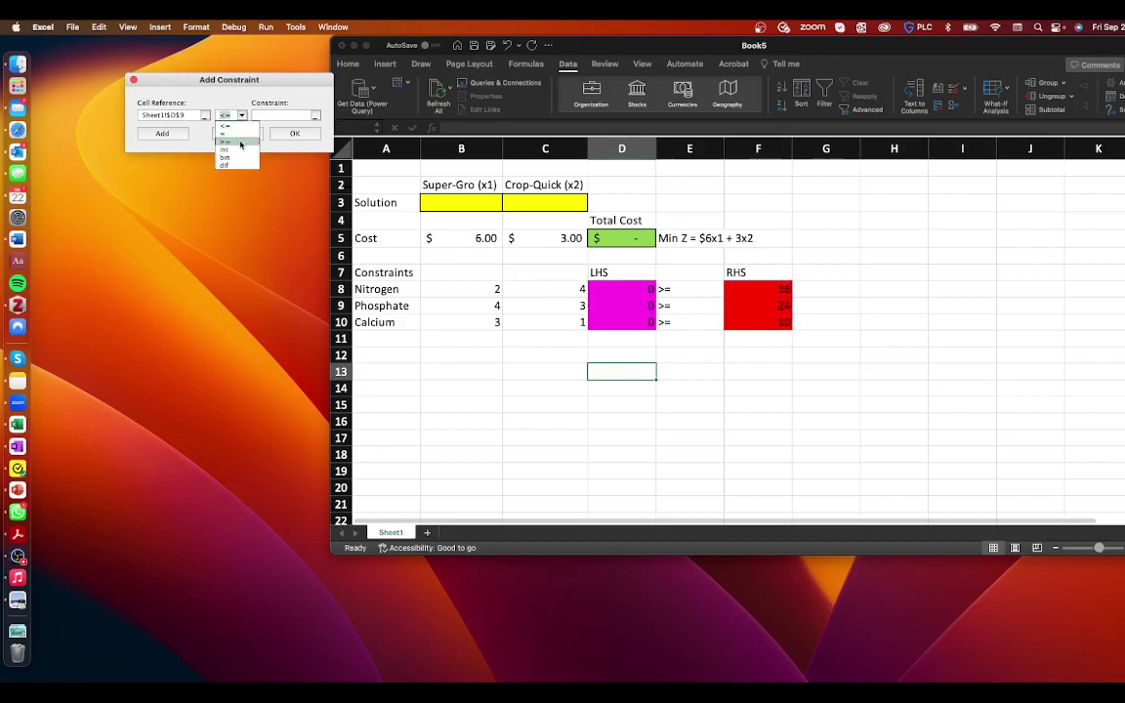
{"action": "left_click", "coordinate": [227, 140]}
{"action": "left_click", "coordinate": [742, 305]}
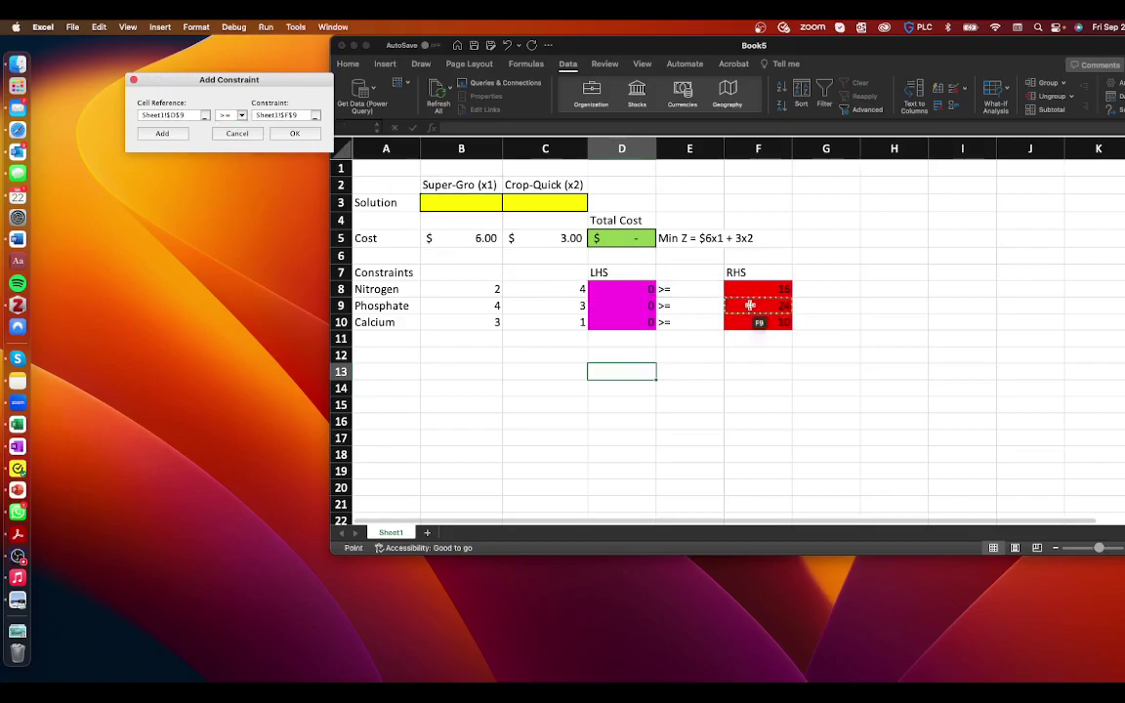
{"action": "left_click", "coordinate": [162, 133]}
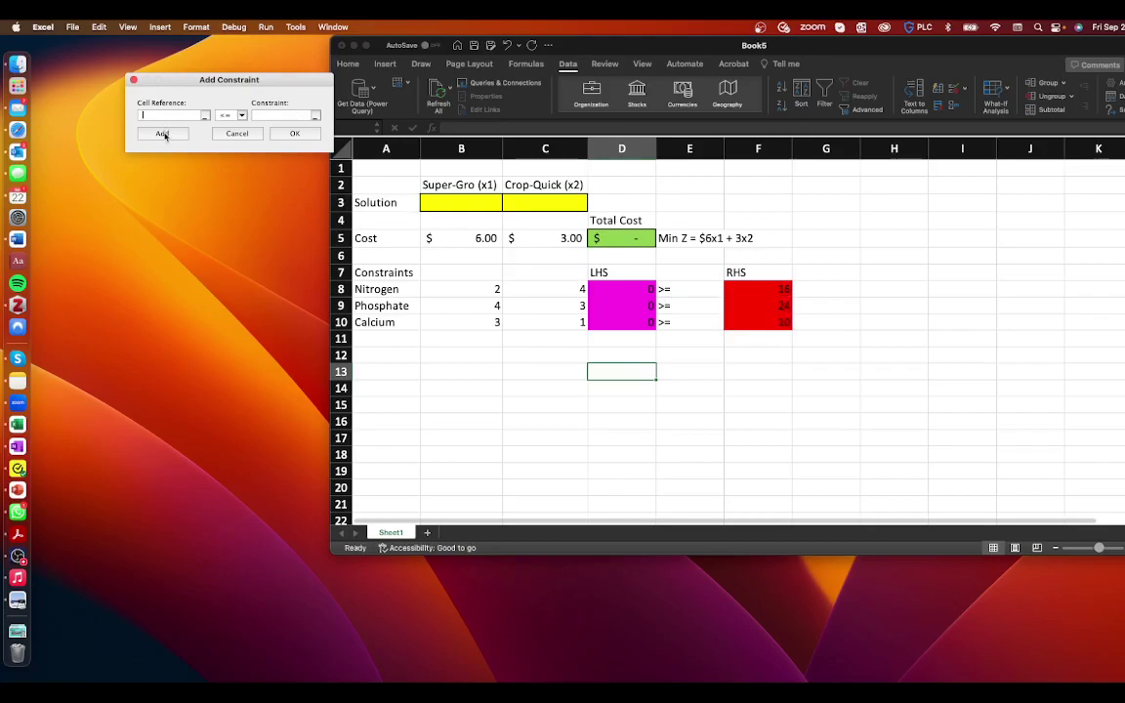
- Add the calcium constraint D10 >= F10 and finish
{"action": "left_click", "coordinate": [611, 321]}
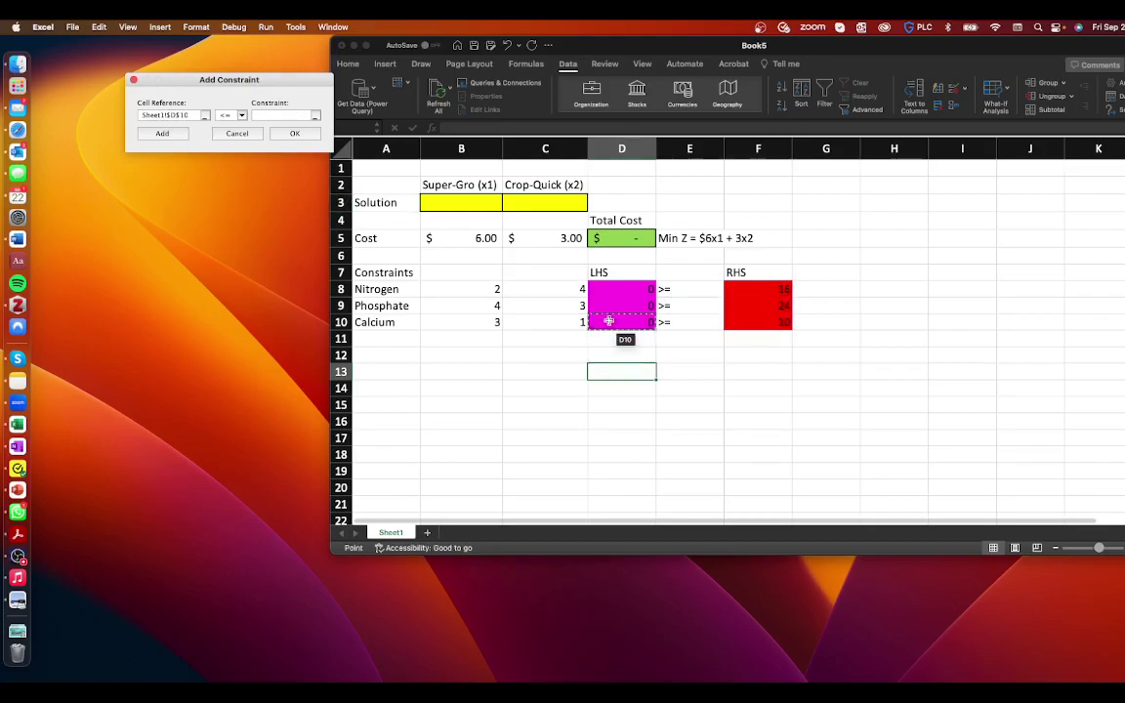
{"action": "left_click", "coordinate": [241, 116]}
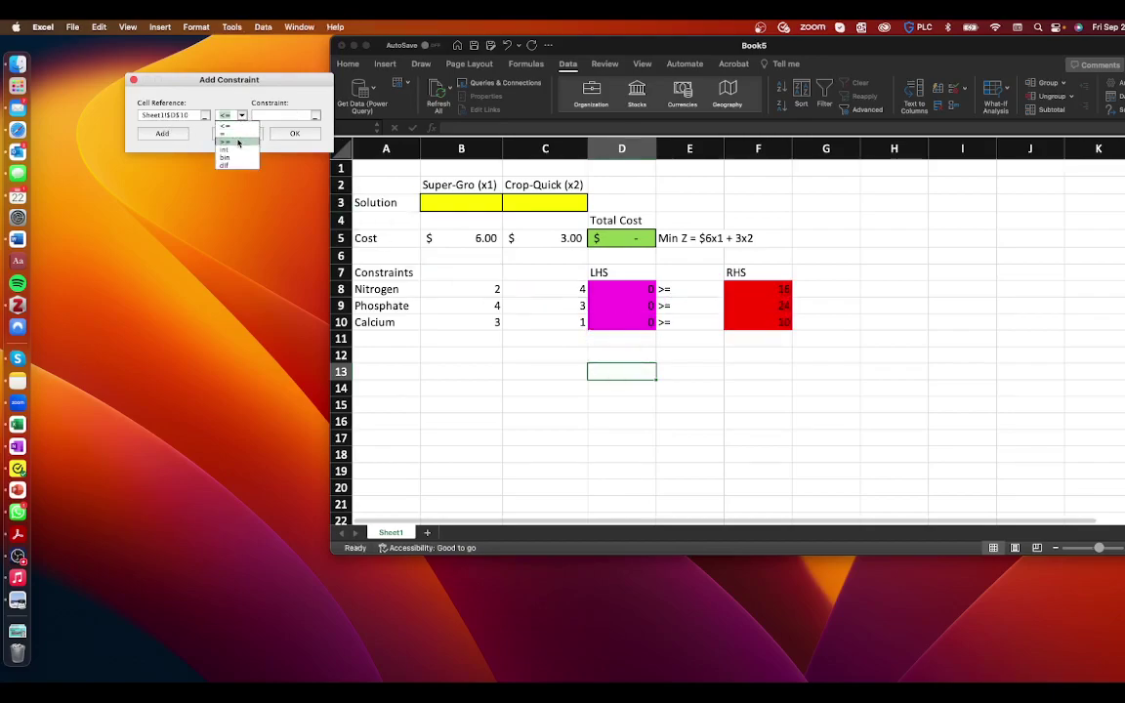
{"action": "left_click", "coordinate": [226, 142]}
{"action": "left_click", "coordinate": [762, 320]}
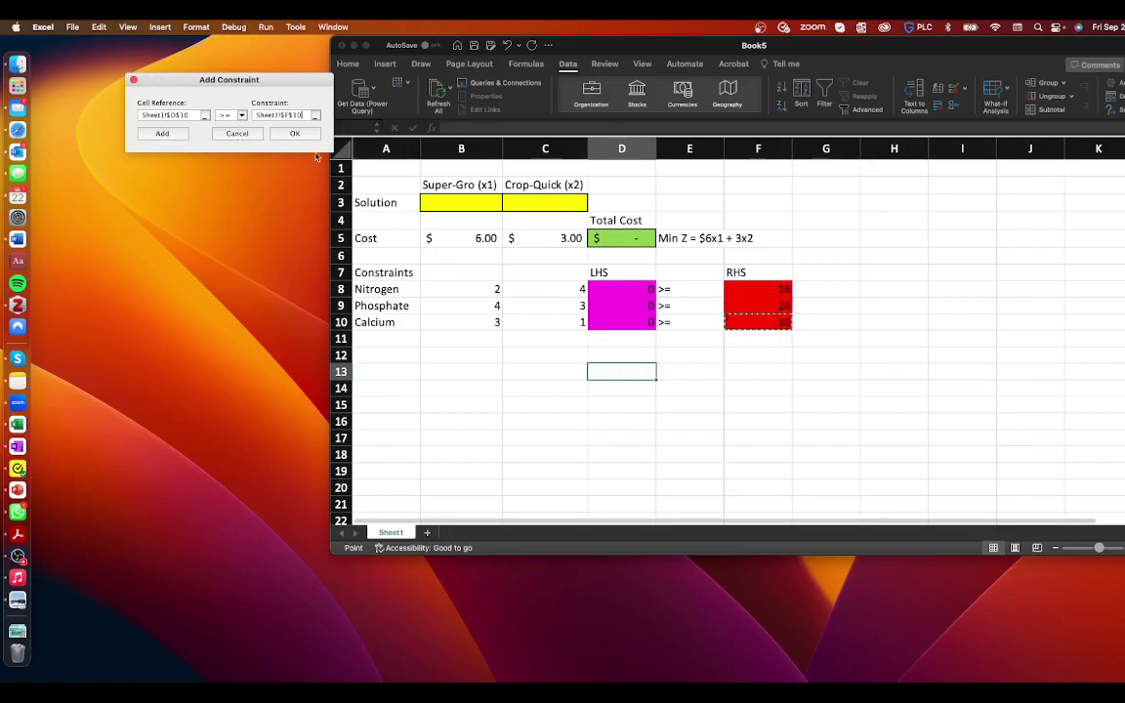
{"action": "left_click", "coordinate": [294, 134]}
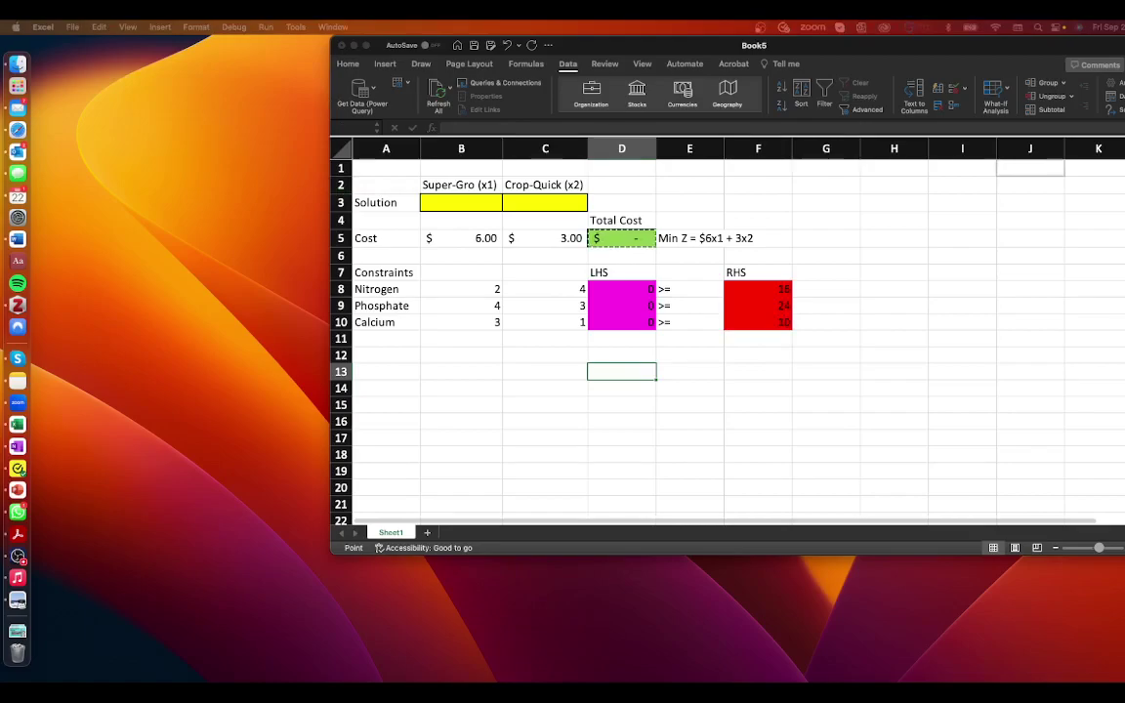
- Choose Simplex LP as the solving method and run Solver
{"action": "left_click_drag", "start_coordinate": [316, 41], "coordinate": [151, 41]}
{"action": "left_click", "coordinate": [147, 39]}
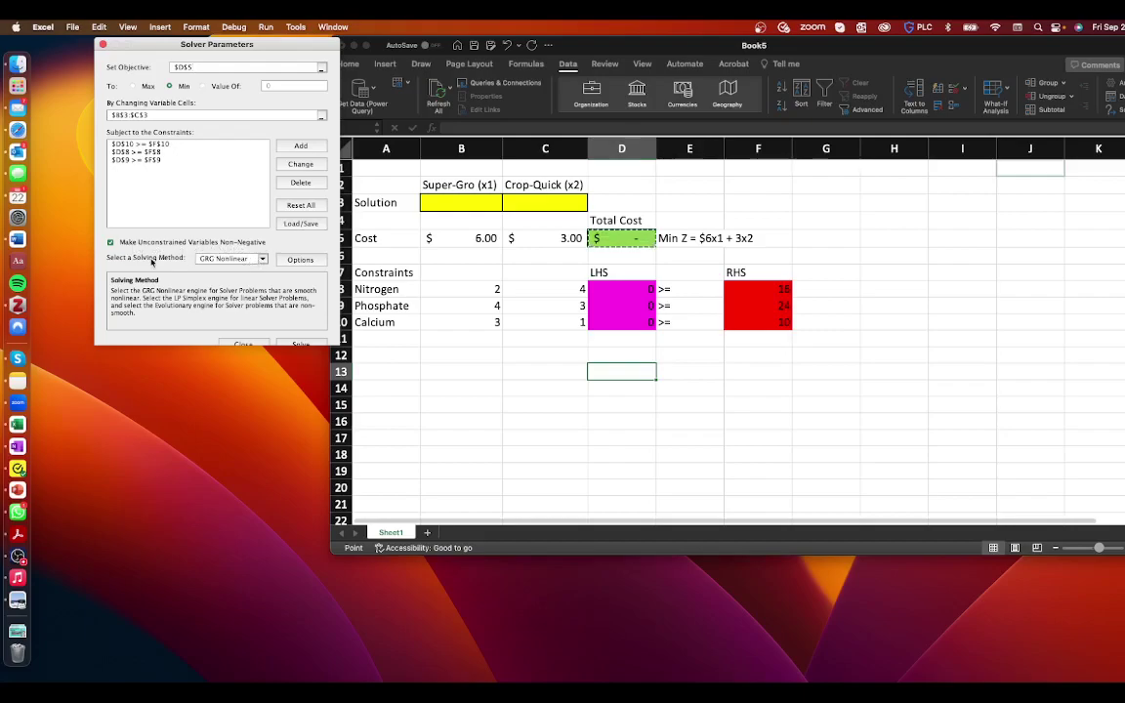
{"action": "left_click", "coordinate": [263, 259]}
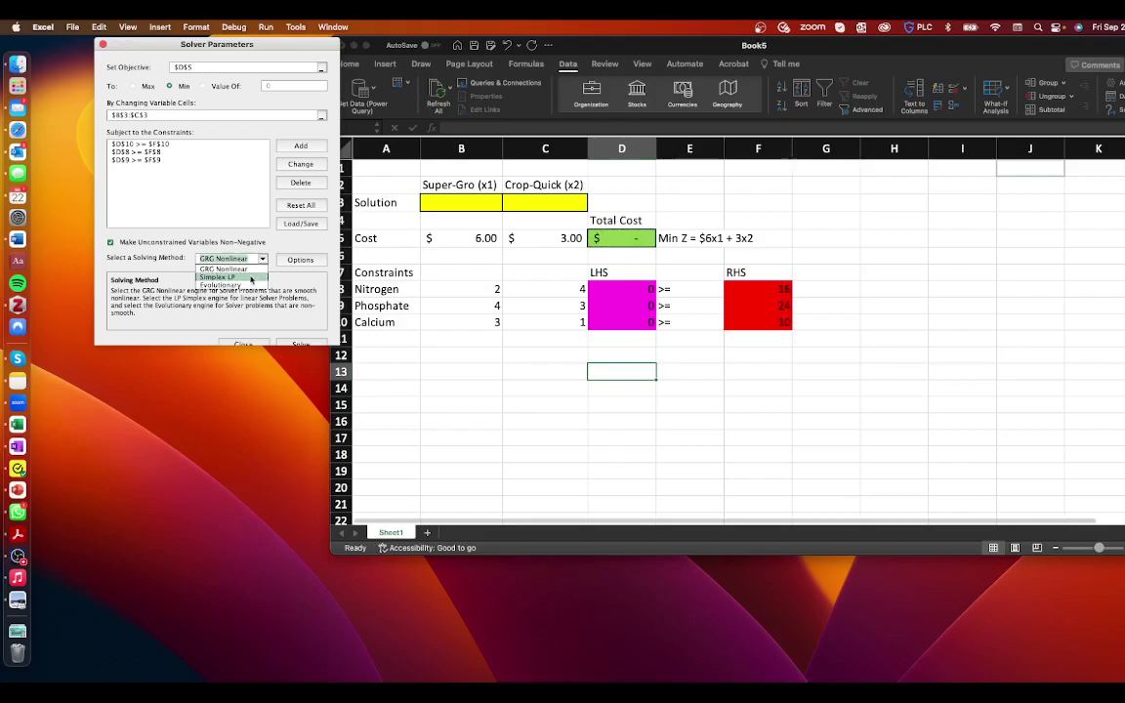
{"action": "left_click", "coordinate": [251, 278]}
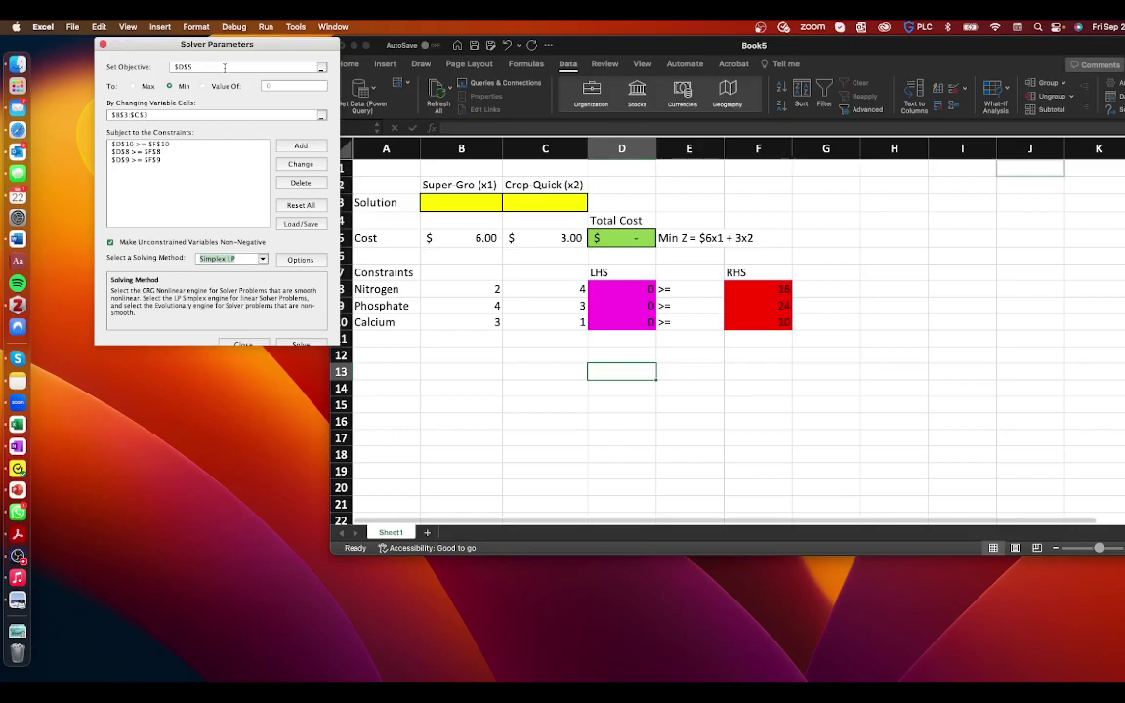
{"action": "left_click", "coordinate": [301, 344]}
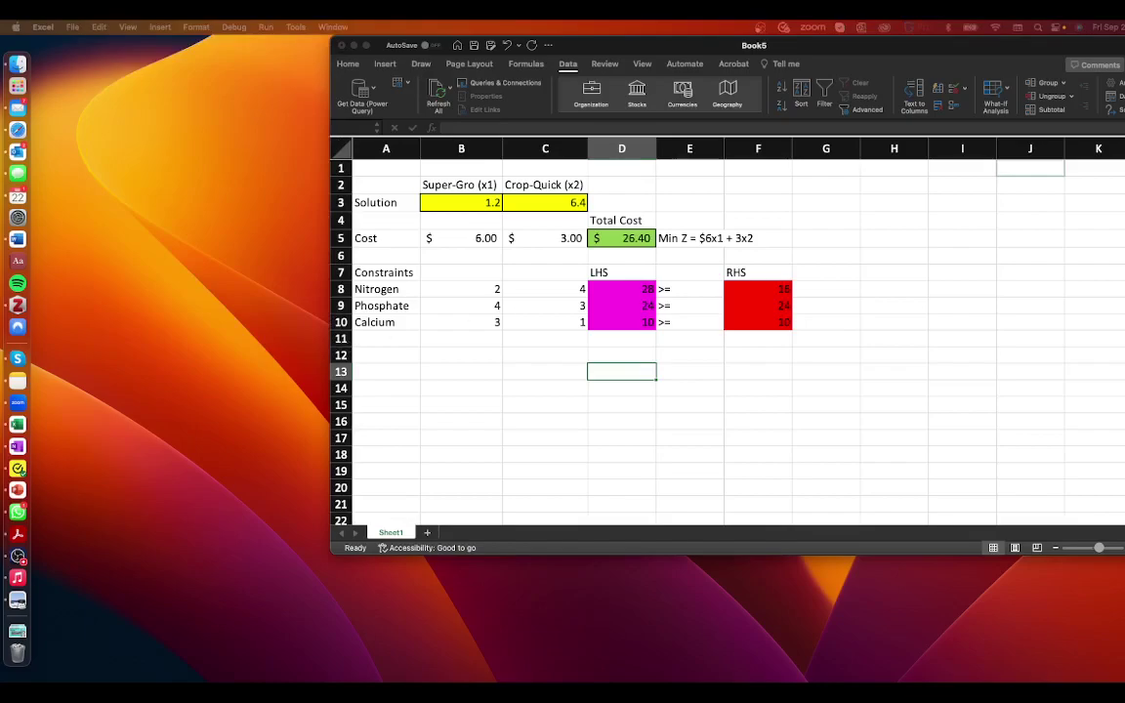
- Keep Solver's solution (1.2, 6.4, $26.40) and generate an Answer report
{"action": "left_click_drag", "start_coordinate": [361, 152], "coordinate": [269, 84]}
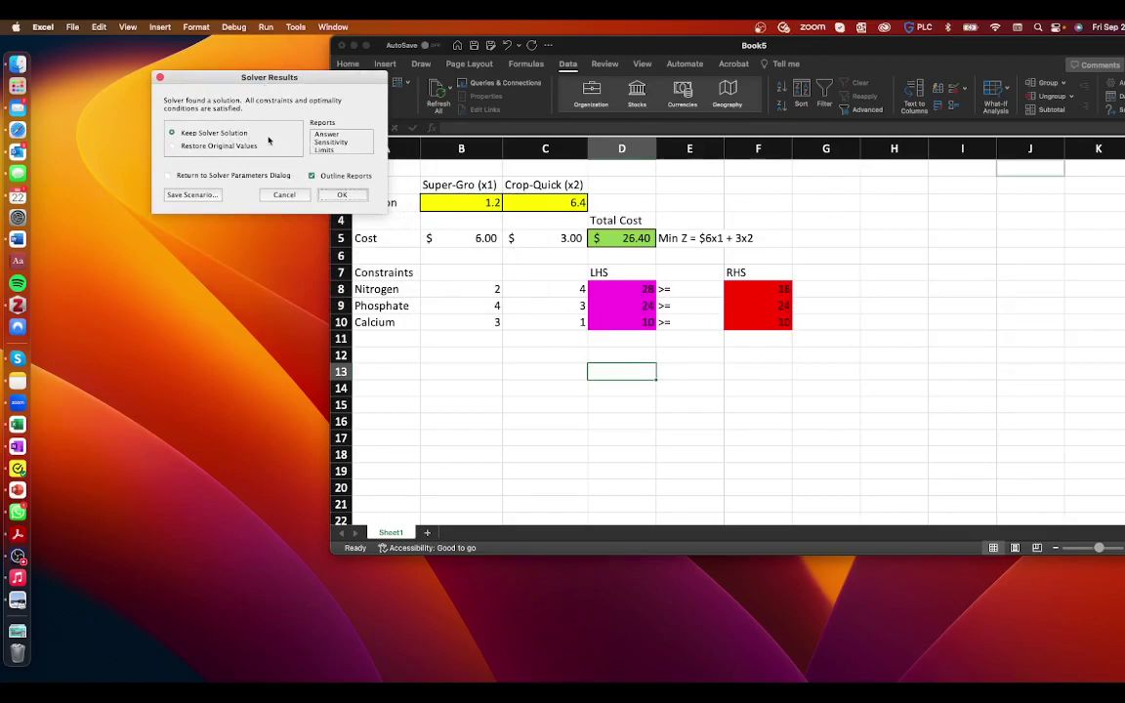
{"action": "left_click", "coordinate": [330, 135]}
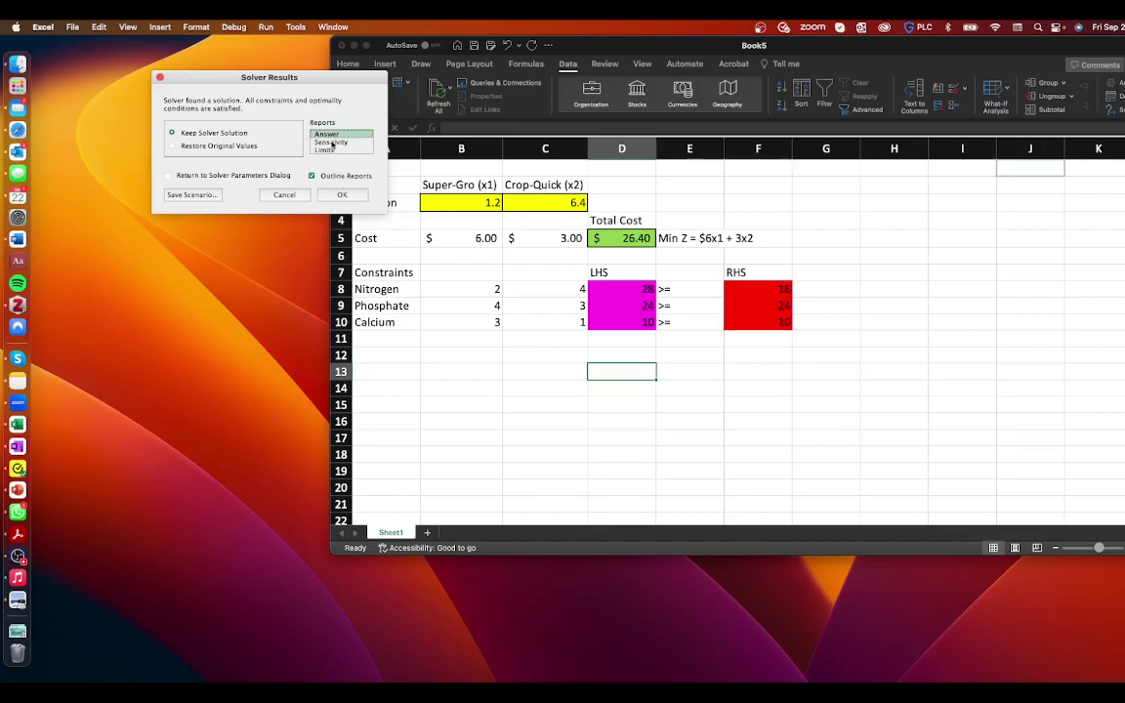
{"action": "left_click", "coordinate": [342, 195]}
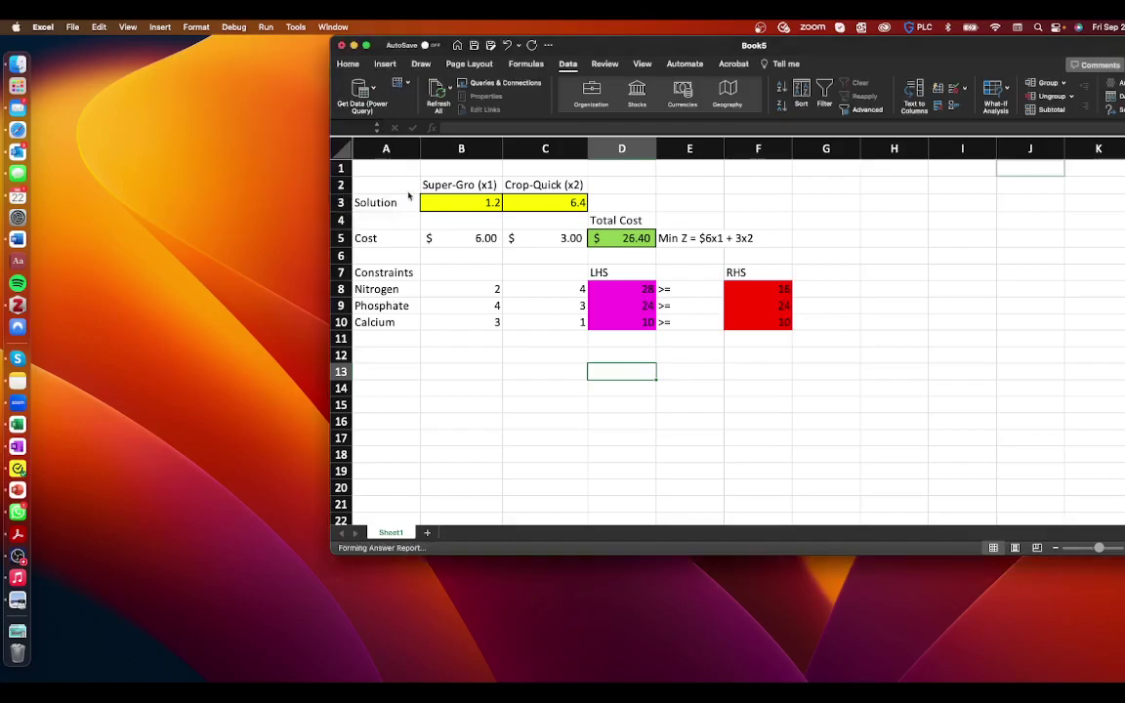
{"action": "double_click", "coordinate": [633, 49]}
- Zoom the sheet in and switch to the Answer Report 1 sheet
{"action": "left_click", "coordinate": [1103, 676]}
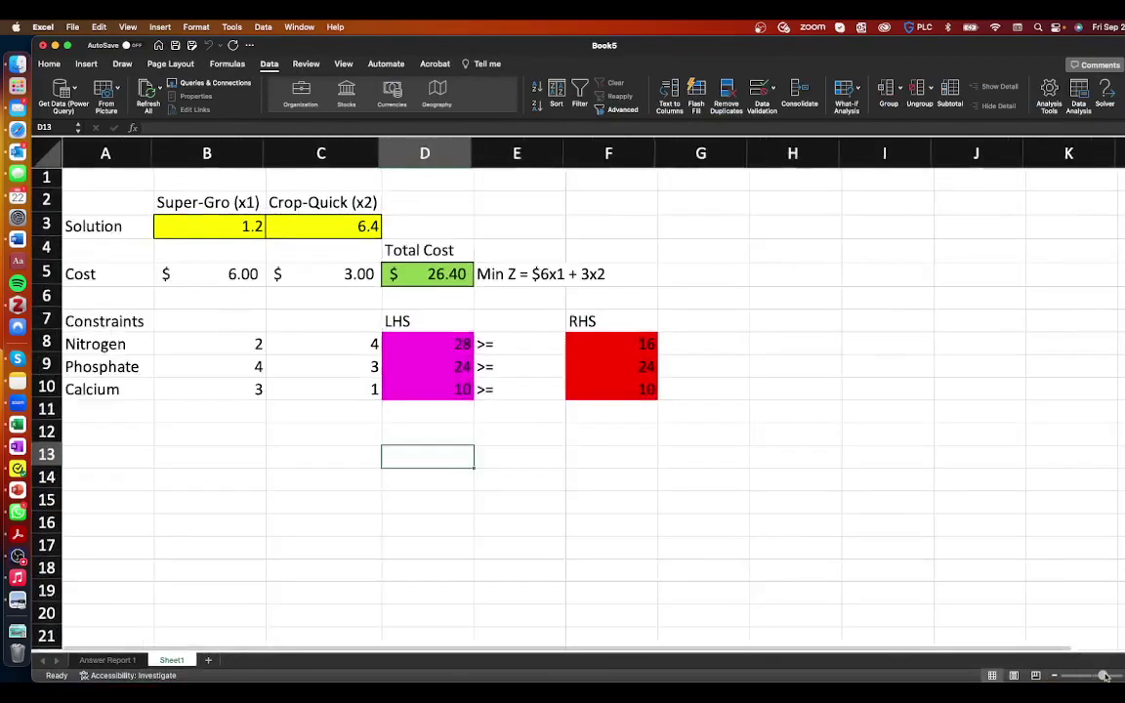
{"action": "left_click", "coordinate": [1105, 675]}
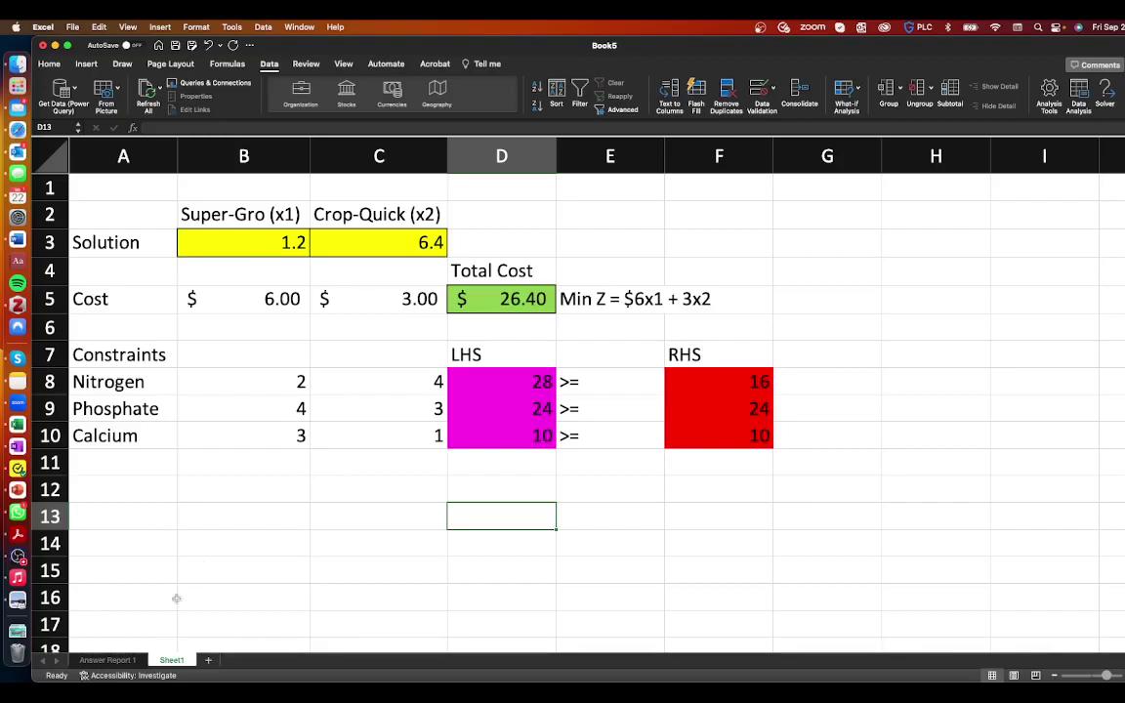
{"action": "left_click", "coordinate": [114, 663]}
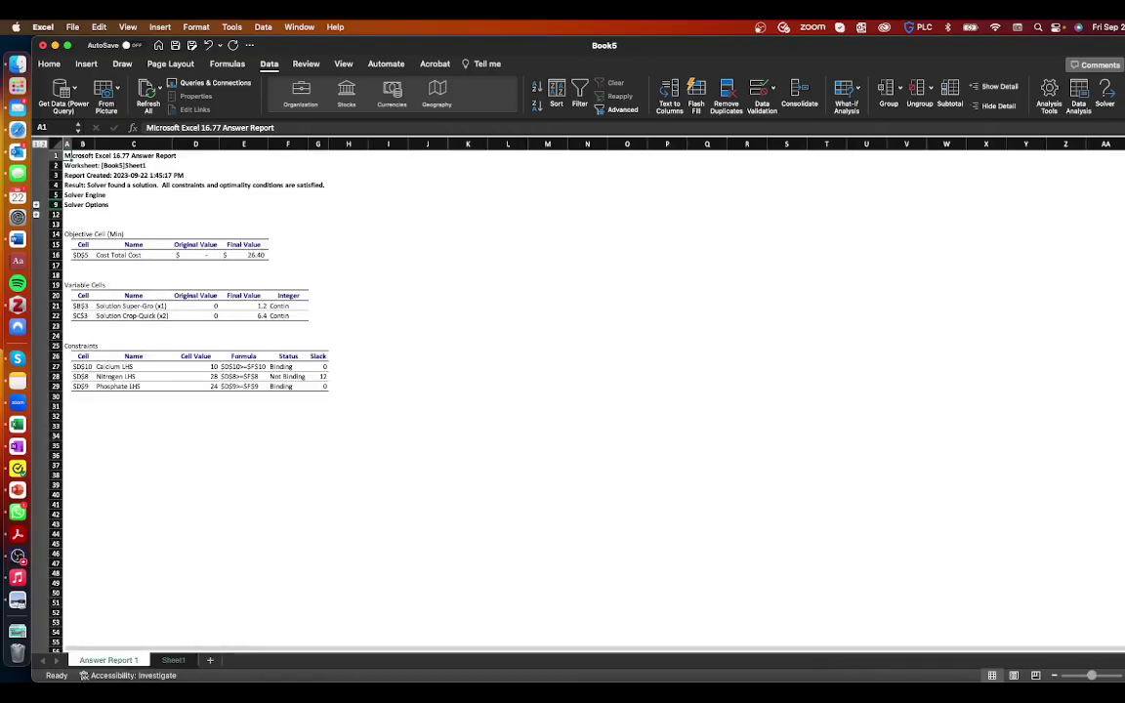
- Review the report's final total cost 26.40 and variable values 1.2 and 6.4
{"action": "scroll", "coordinate": [69, 157], "scroll_direction": "up", "scroll_amount": 5}
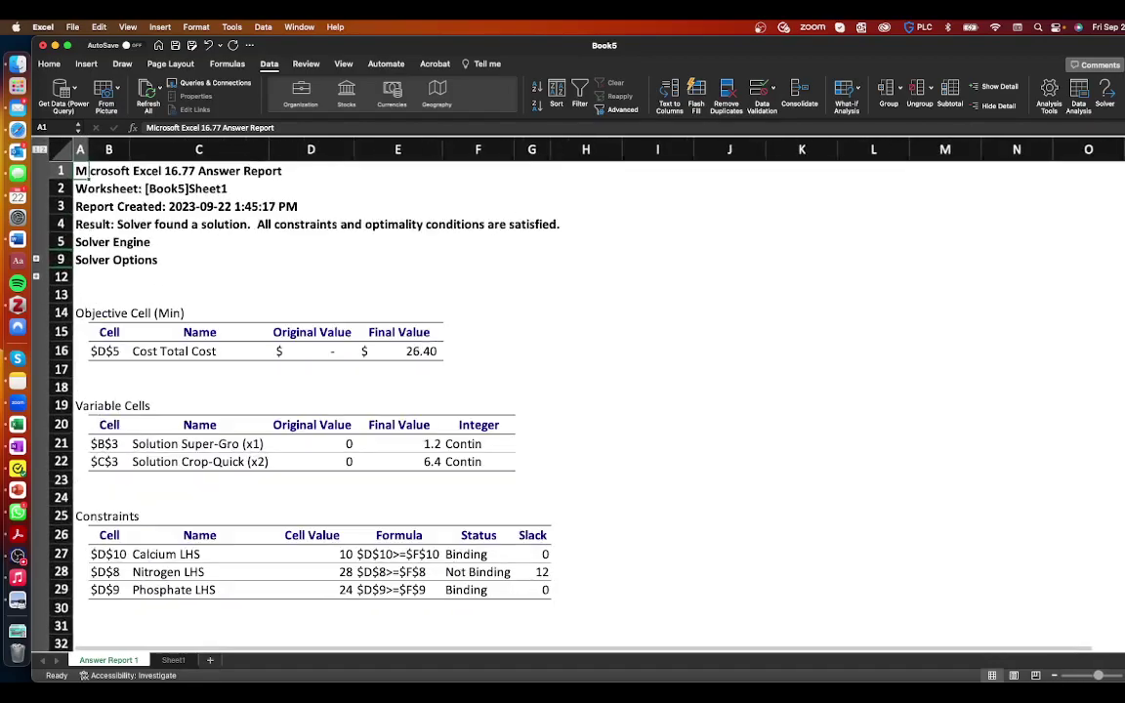
{"action": "scroll", "coordinate": [69, 158], "scroll_direction": "up", "scroll_amount": 2}
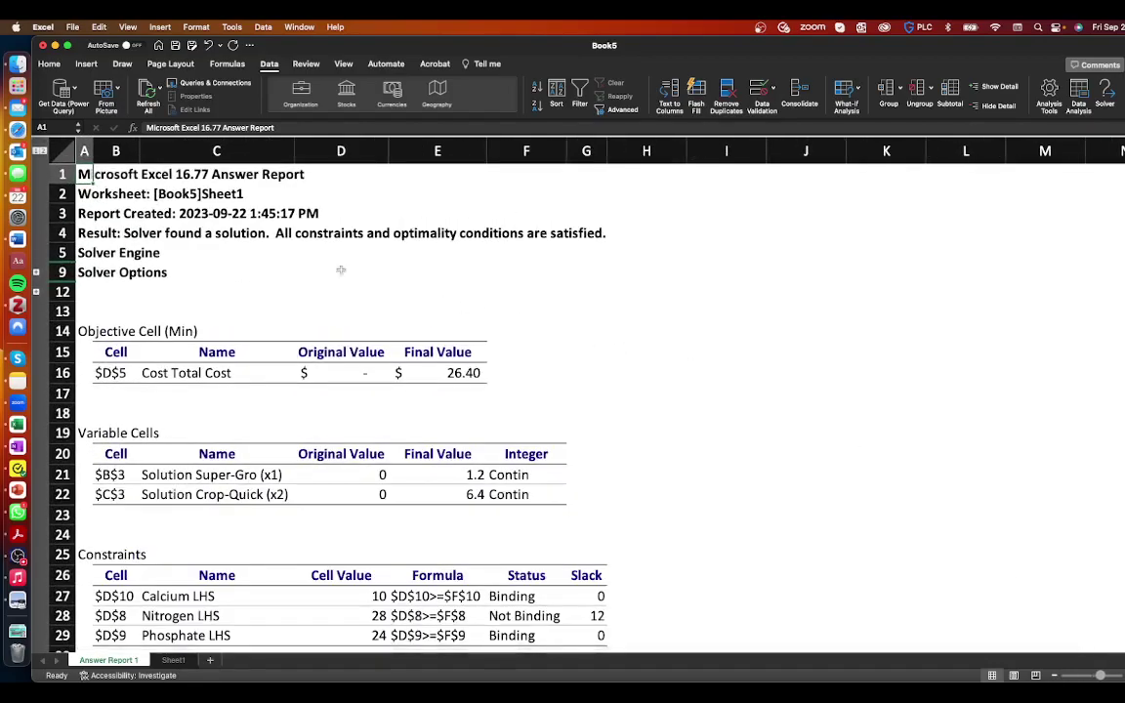
{"action": "left_click", "coordinate": [103, 232]}
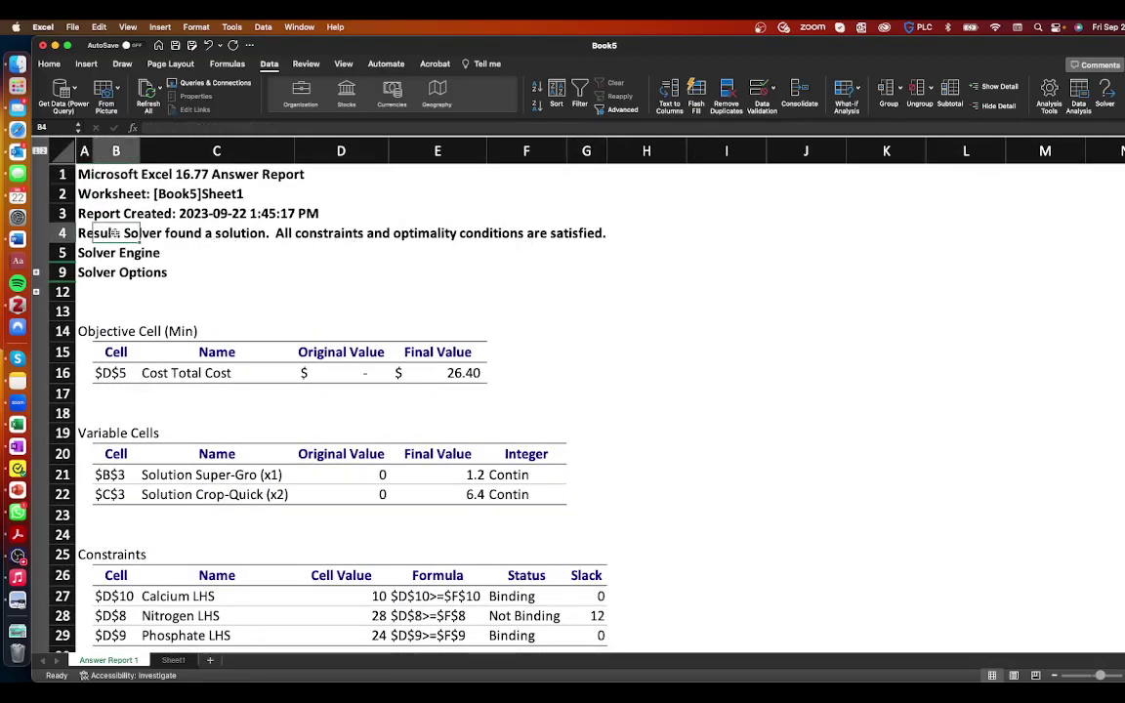
{"action": "left_click", "coordinate": [81, 233]}
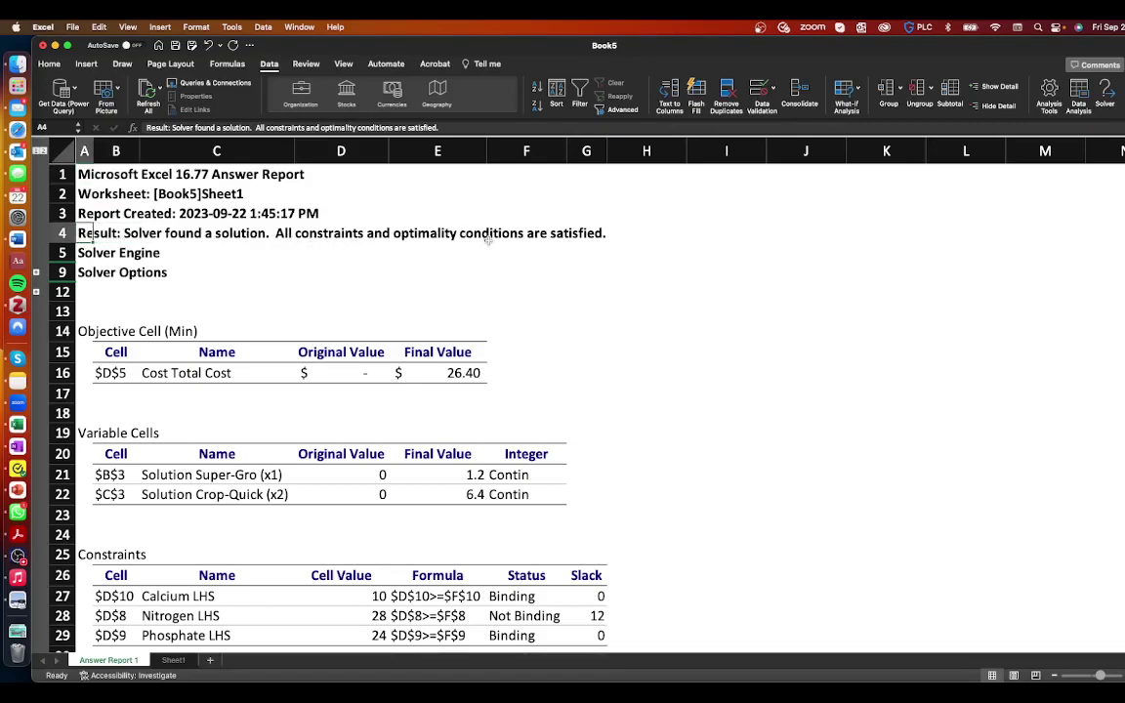
{"action": "scroll", "coordinate": [488, 246], "scroll_direction": "down", "scroll_amount": 1}
{"action": "scroll", "coordinate": [490, 246], "scroll_direction": "down", "scroll_amount": 5}
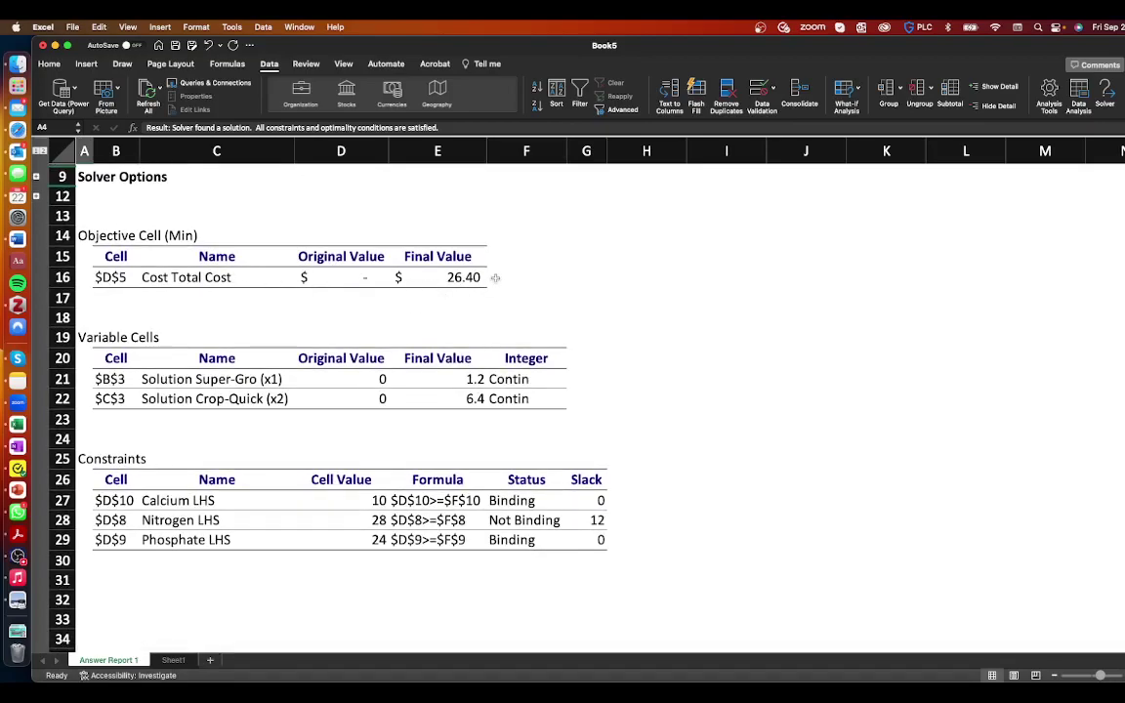
{"action": "left_click", "coordinate": [420, 273]}
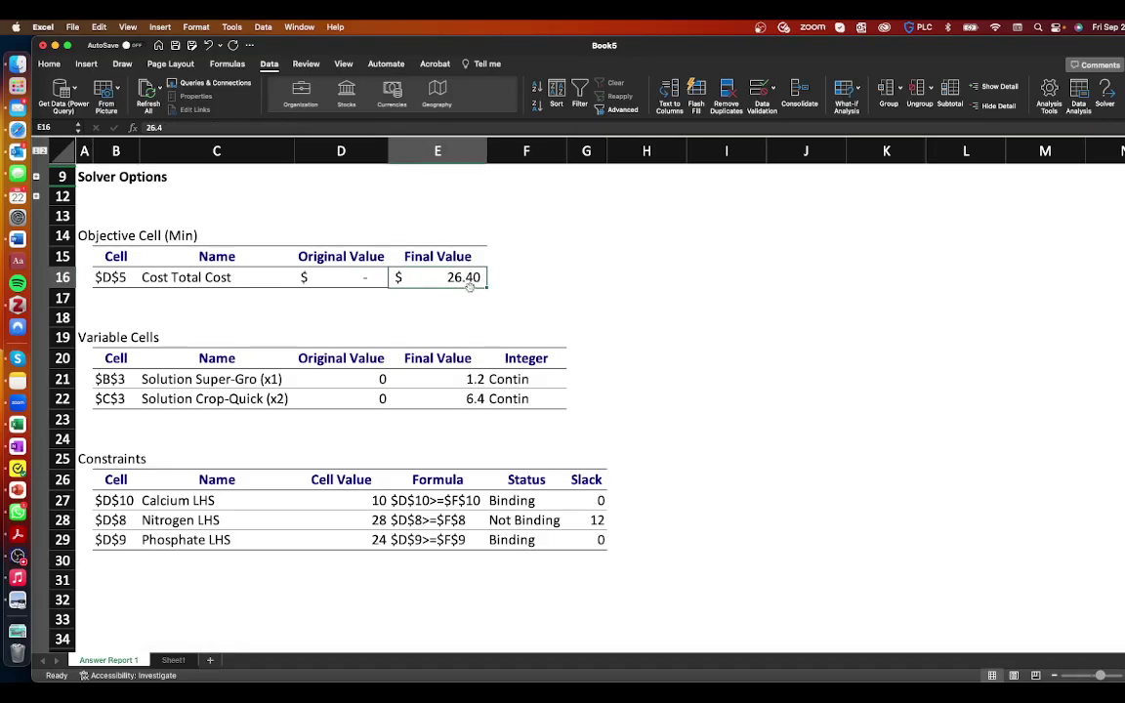
{"action": "scroll", "coordinate": [465, 334], "scroll_direction": "down", "scroll_amount": 4}
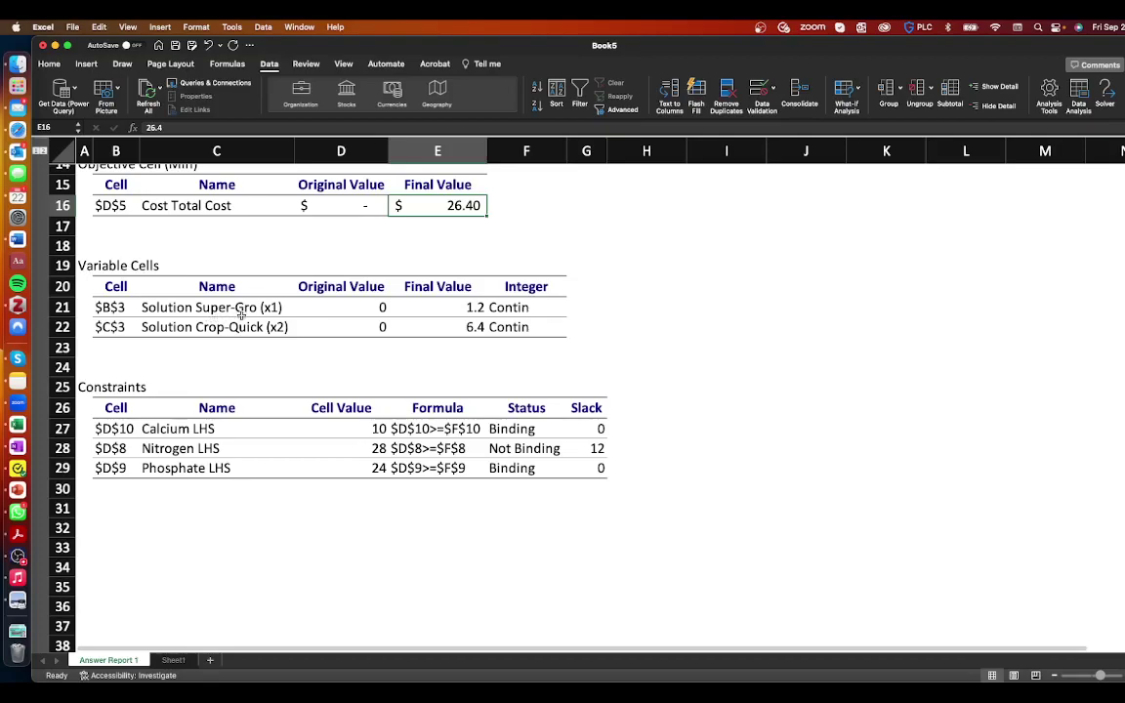
{"action": "left_click", "coordinate": [464, 308]}
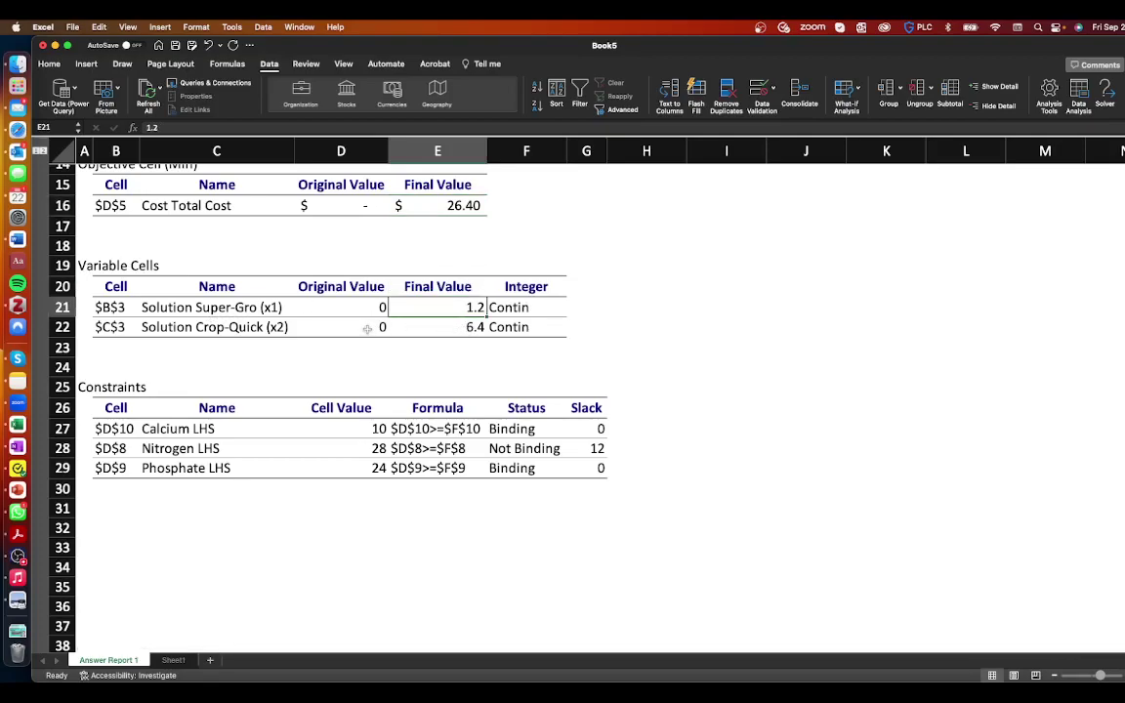
{"action": "left_click", "coordinate": [470, 328]}
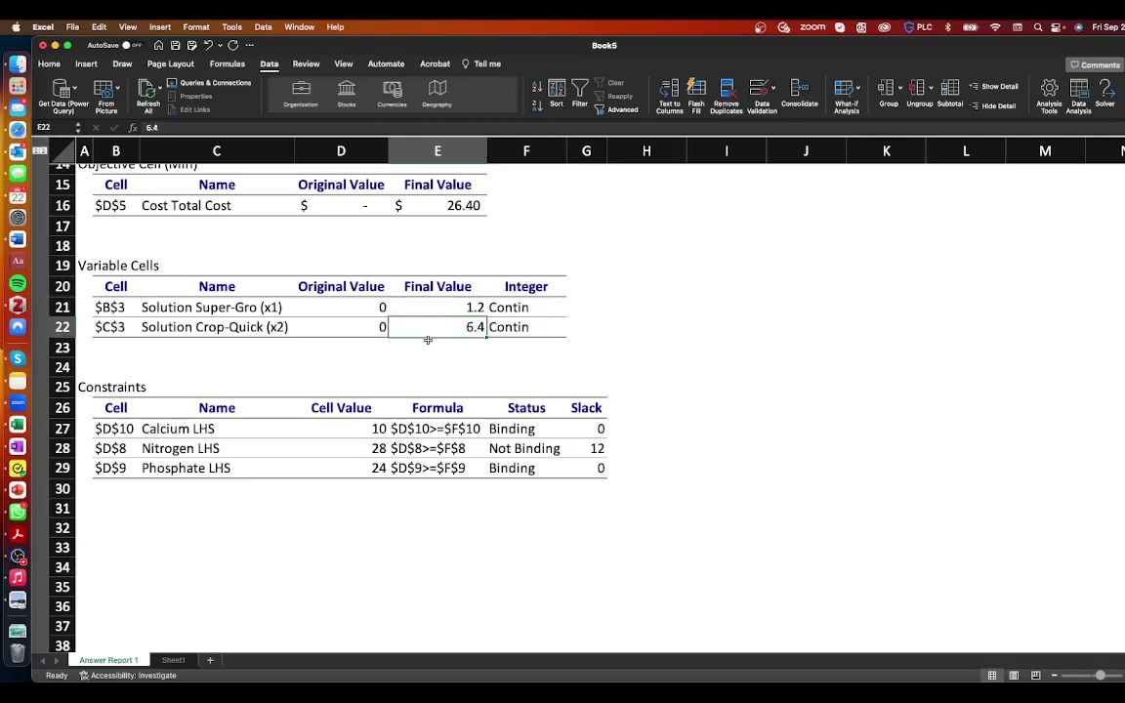
- Check calcium and phosphate are binding, nitrogen not binding with slack 12, then return to Sheet1
{"action": "scroll", "coordinate": [425, 347], "scroll_direction": "down", "scroll_amount": 1}
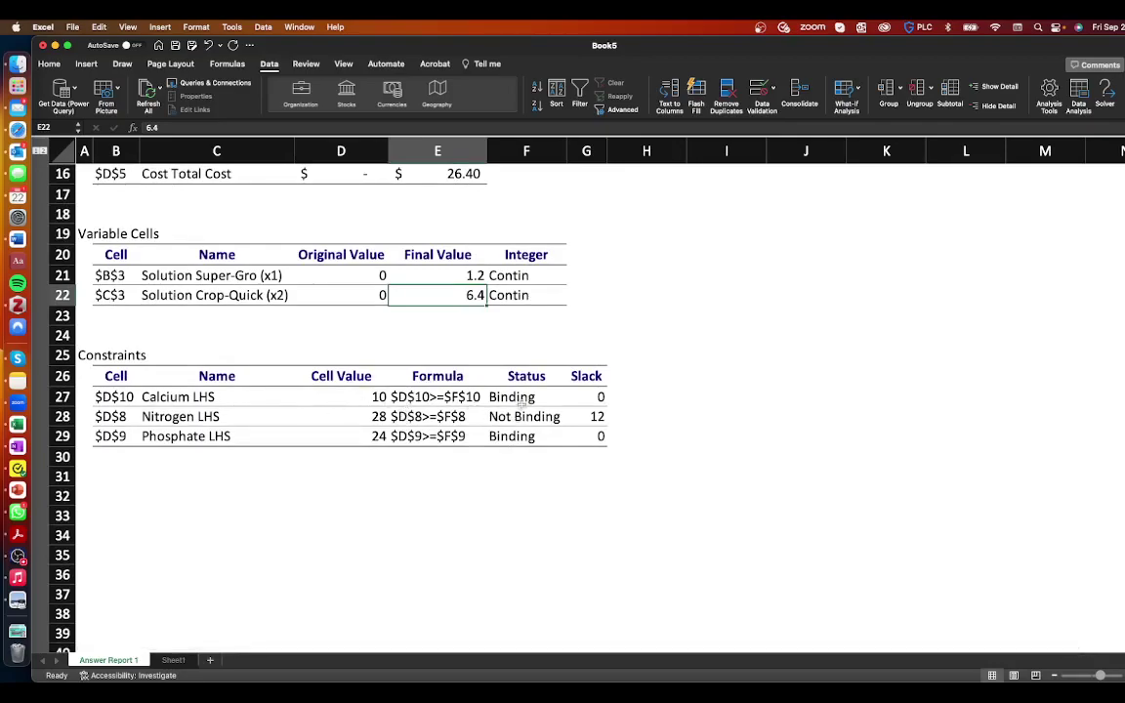
{"action": "left_click", "coordinate": [523, 396]}
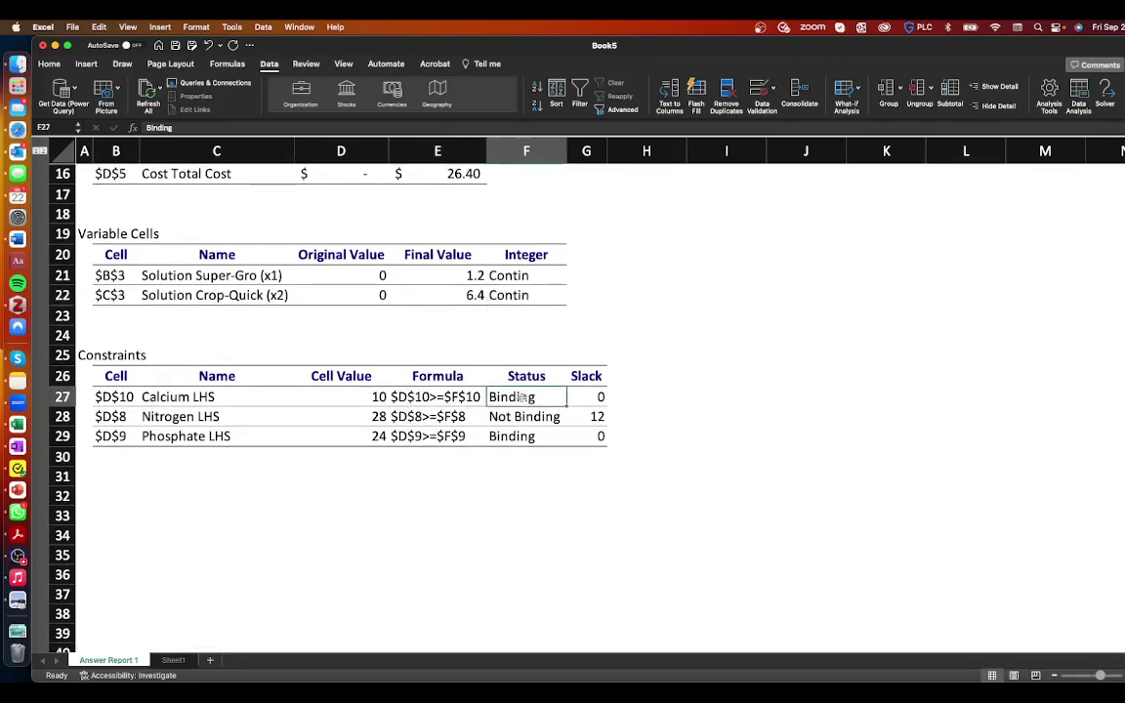
{"action": "left_click", "coordinate": [522, 438]}
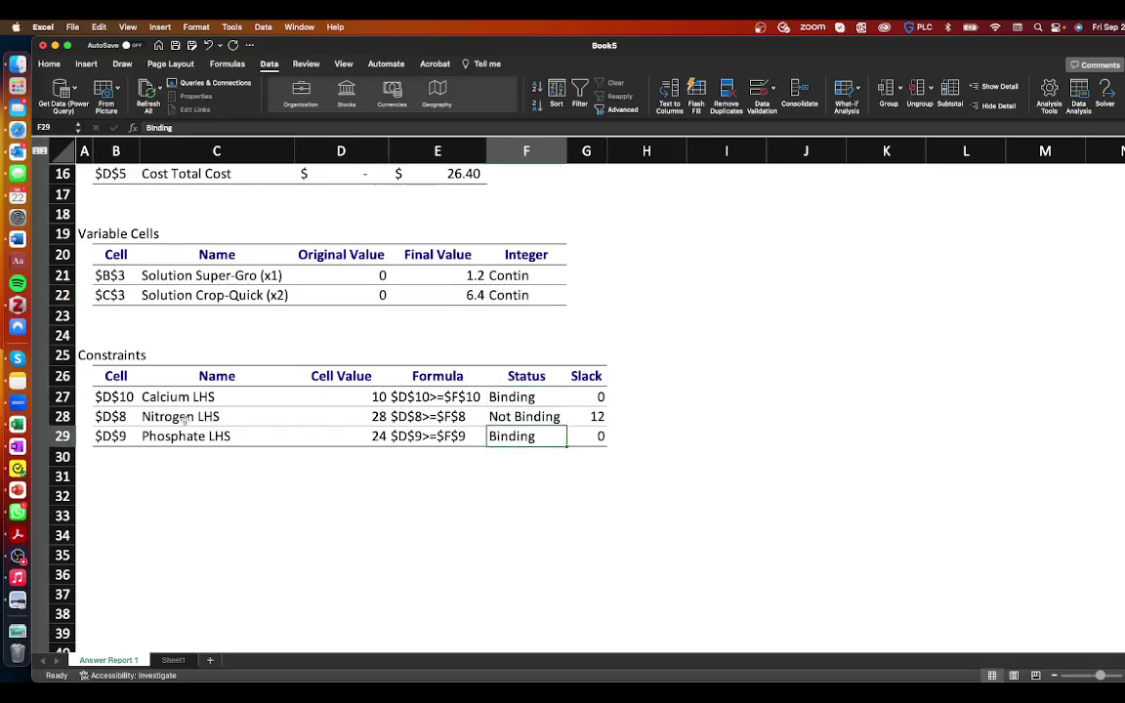
{"action": "left_click", "coordinate": [535, 417]}
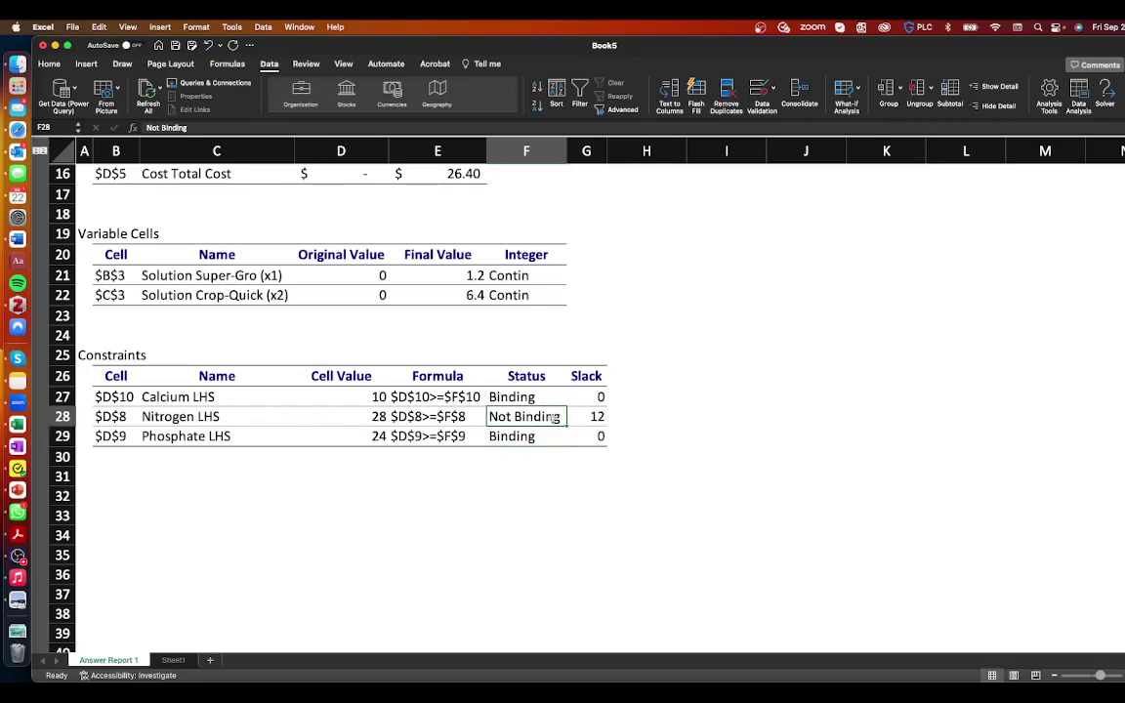
{"action": "key", "text": "Right"}
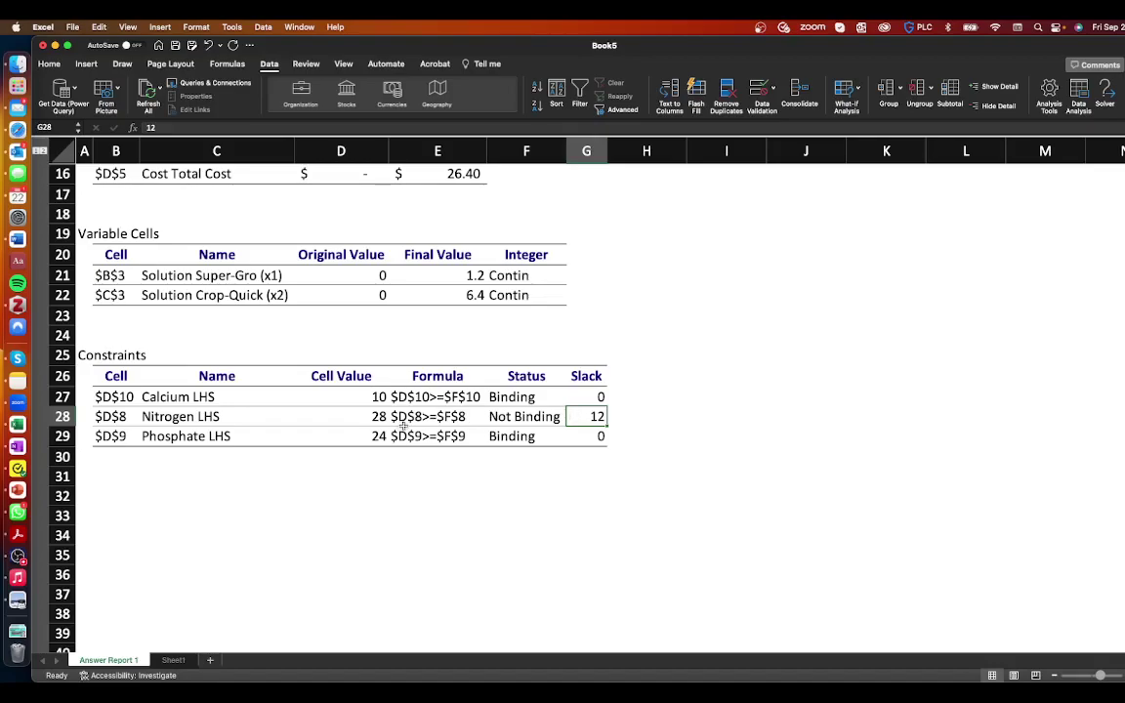
{"action": "left_click", "coordinate": [172, 660]}
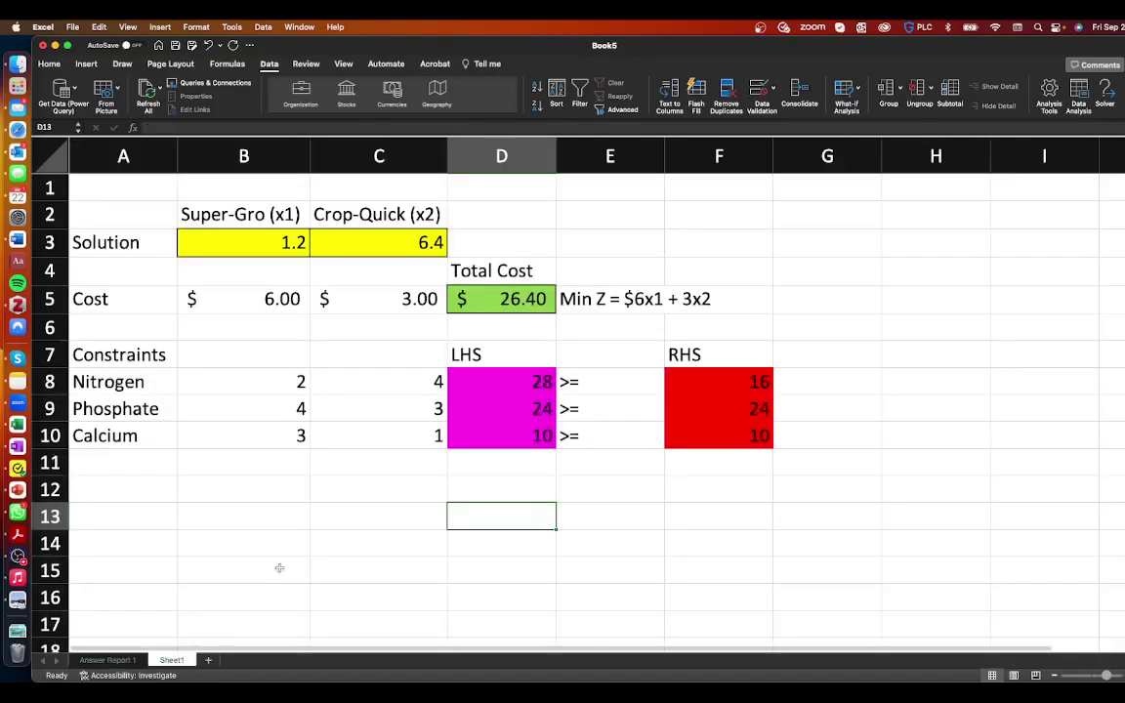
{"action": "left_click_drag", "start_coordinate": [1106, 674], "coordinate": [1102, 674]}
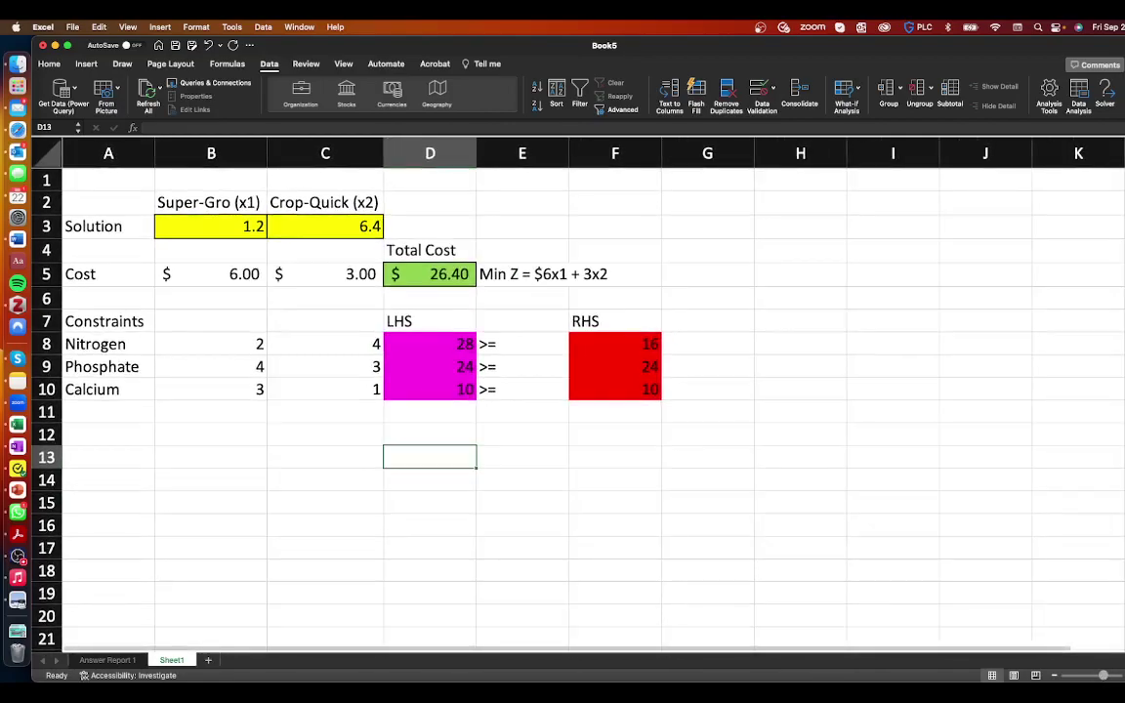